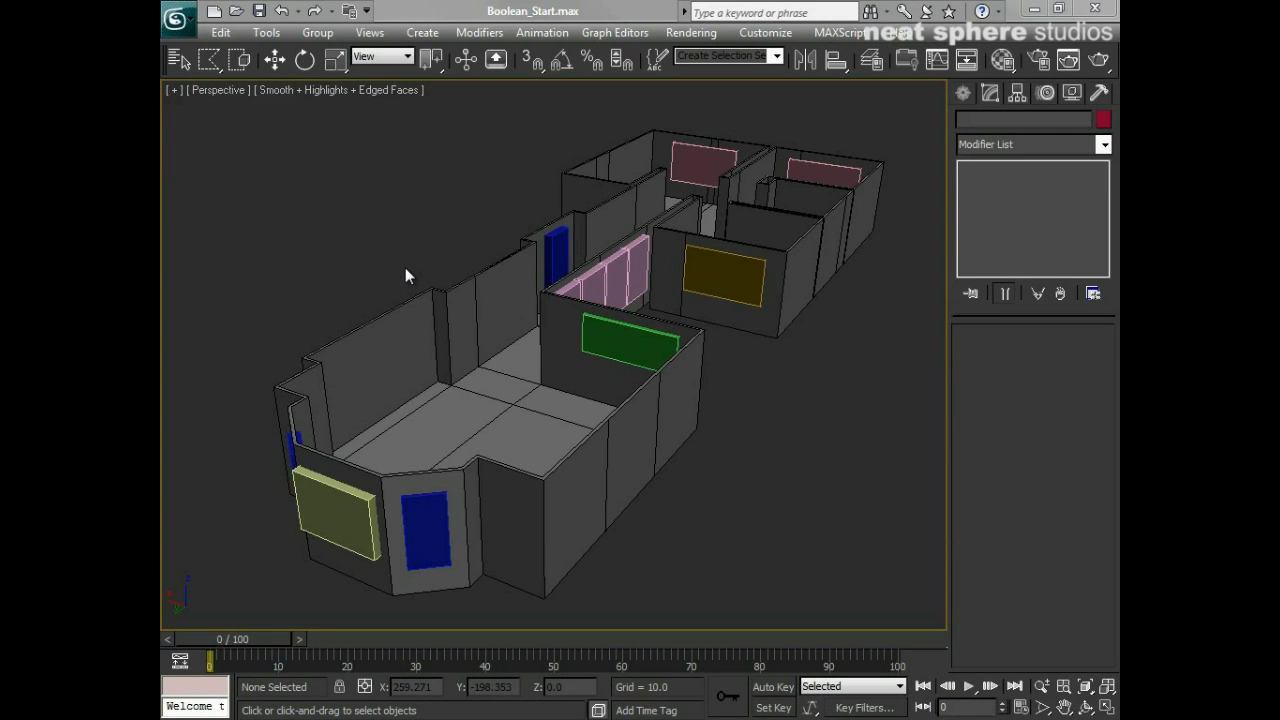
# - Examine the apartment's wall mesh from several angles, including the bay and the rear rooms
pyautogui.scroll(6, 735, 309)
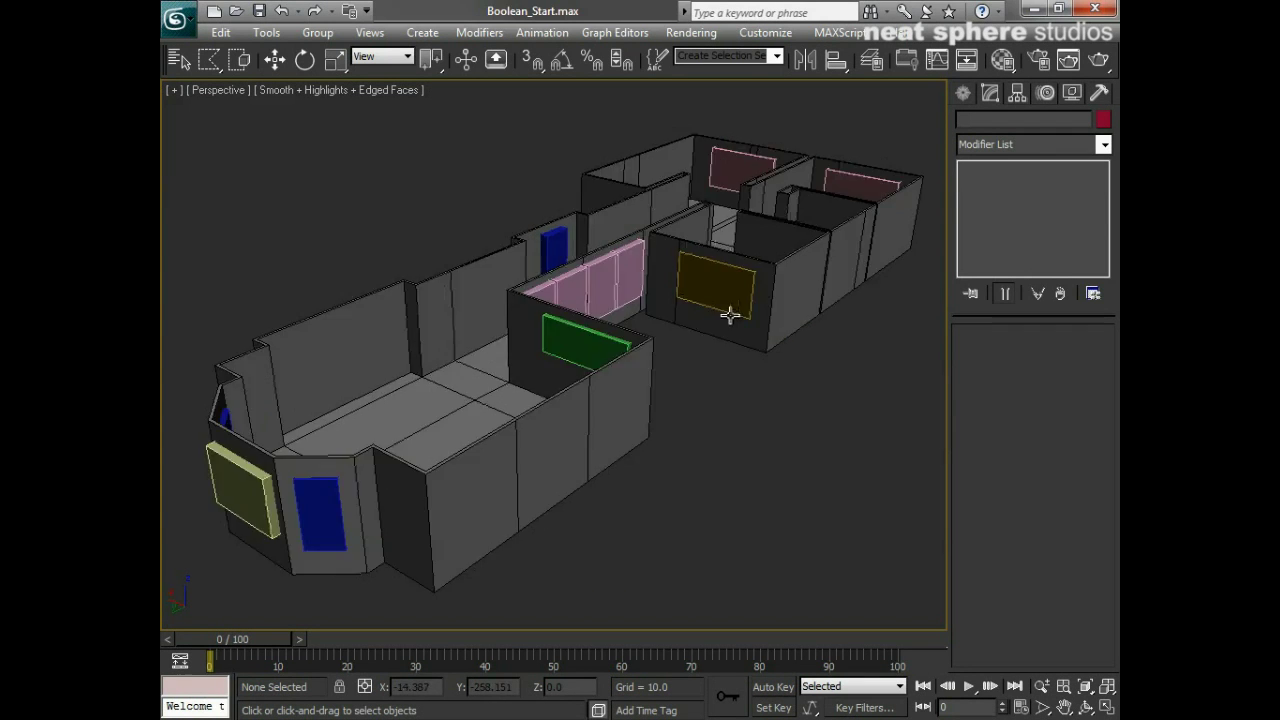
pyautogui.keyDown('alt'); pyautogui.moveTo(609, 337); pyautogui.dragTo(529, 355, button='middle'); pyautogui.keyUp('alt')
pyautogui.moveTo(476, 488); pyautogui.dragTo(490, 430, button='middle')
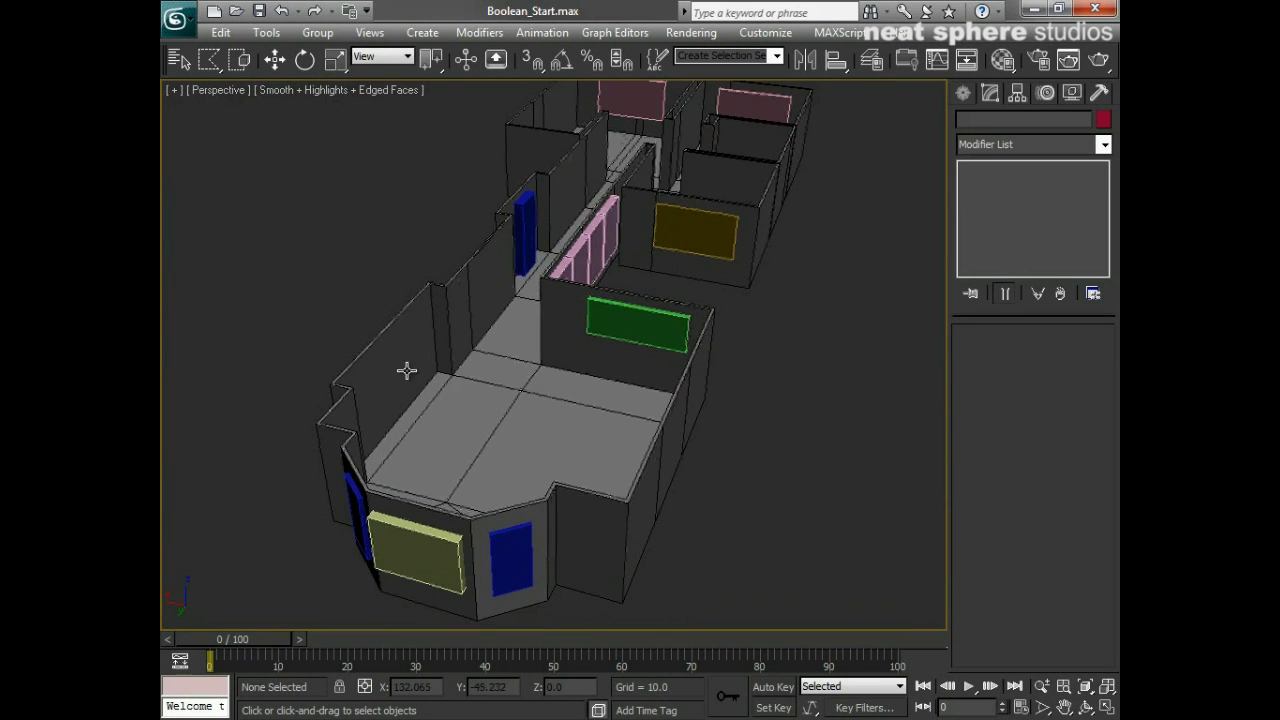
pyautogui.click(400, 366)
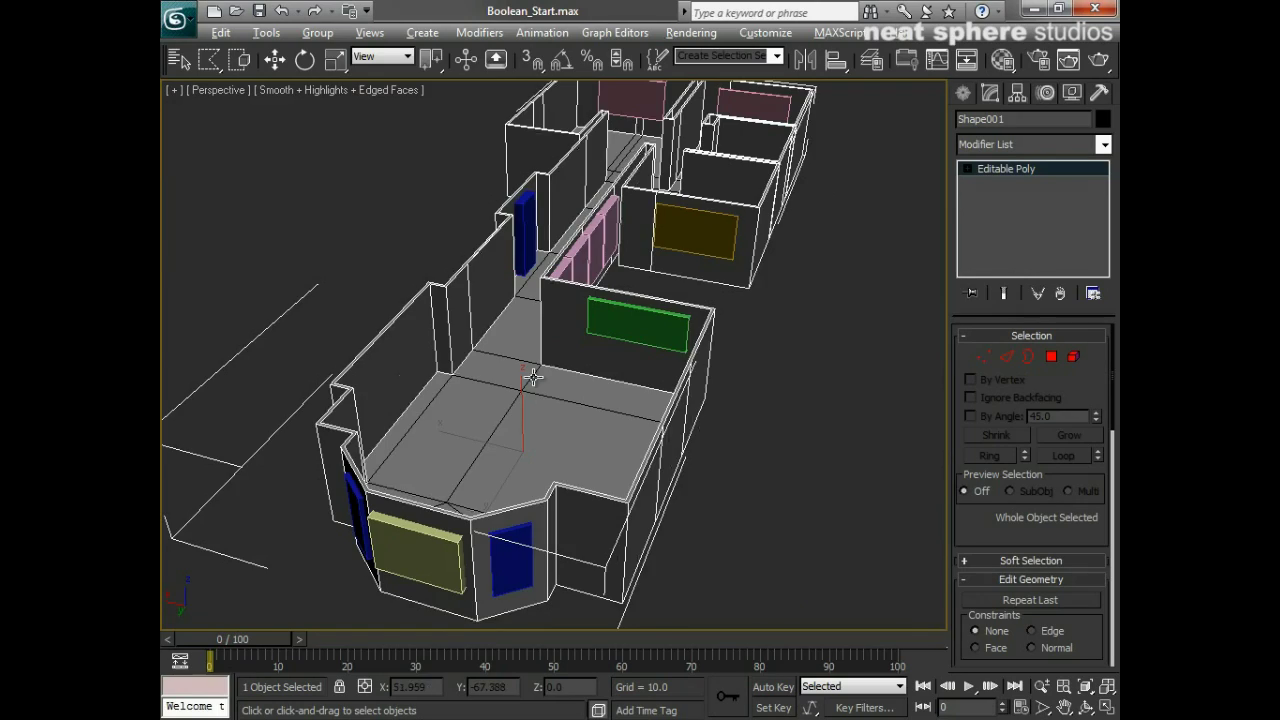
pyautogui.moveTo(534, 378)
pyautogui.keyDown('alt'); pyautogui.mouseDown(button='middle')
pyautogui.moveTo(731, 377)
pyautogui.moveTo(414, 357)
pyautogui.moveTo(531, 363)
pyautogui.mouseUp(button='middle'); pyautogui.keyUp('alt')
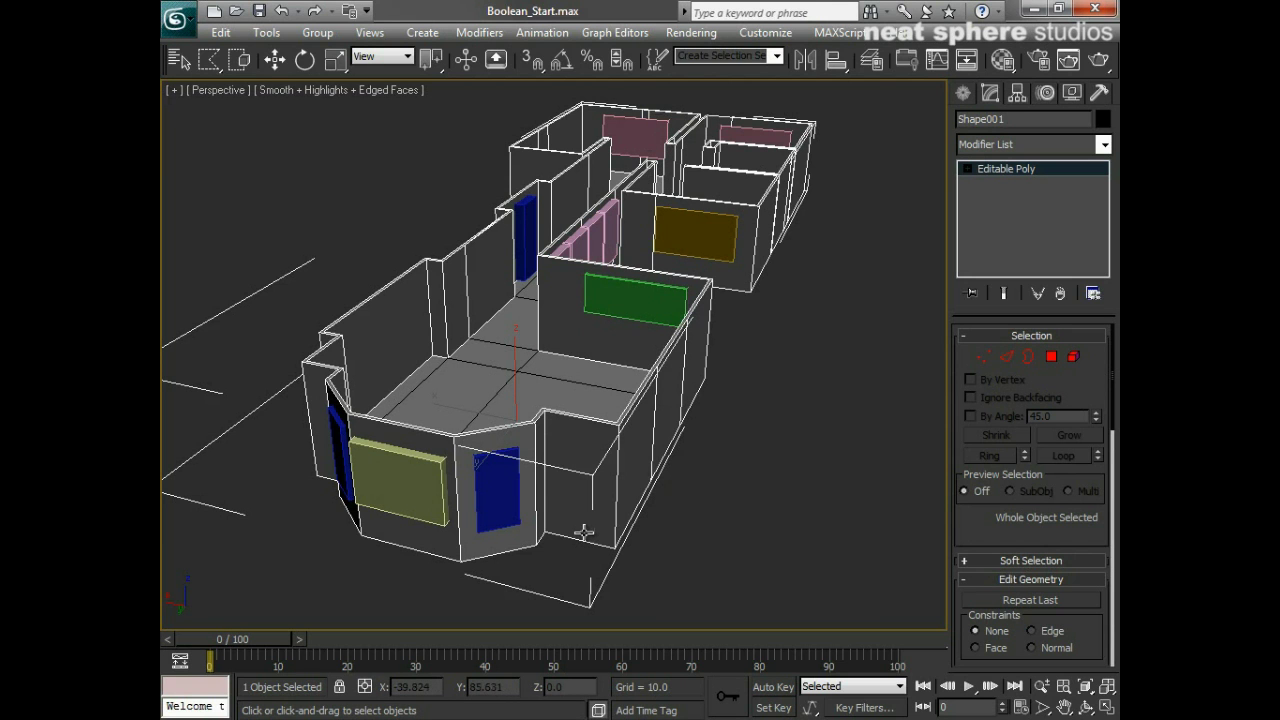
pyautogui.click(800, 508)
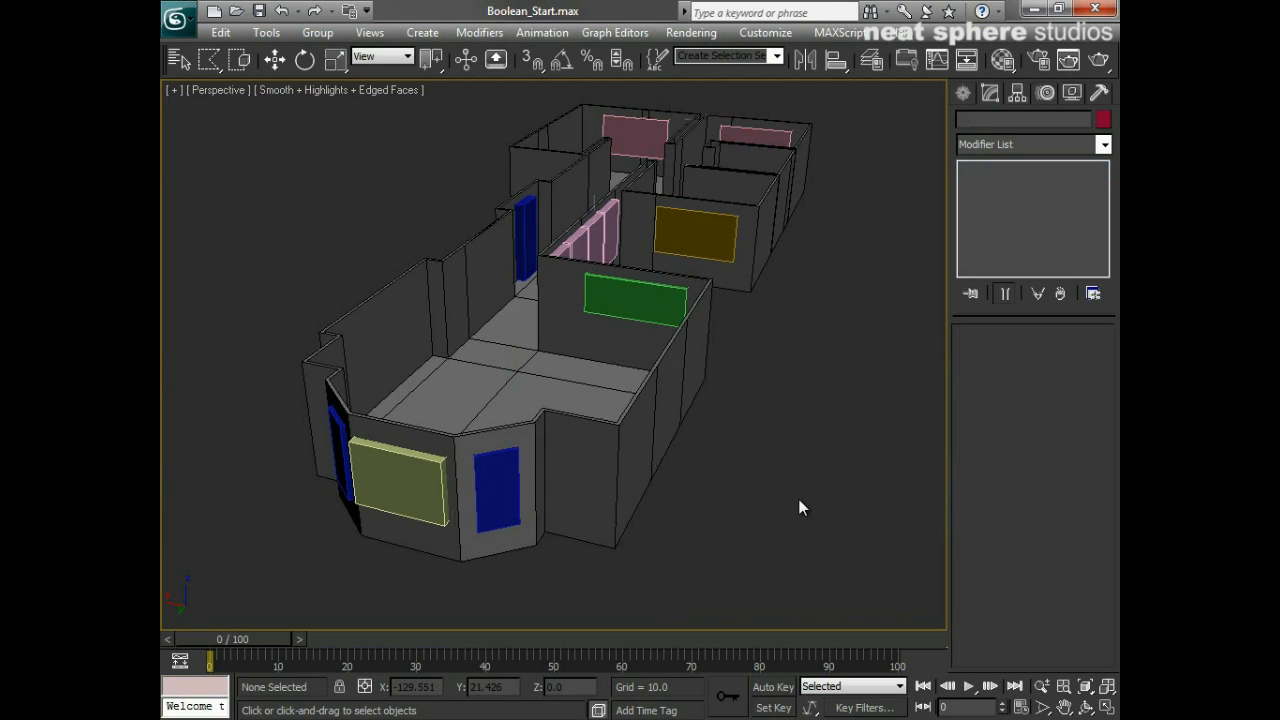
pyautogui.click(631, 459)
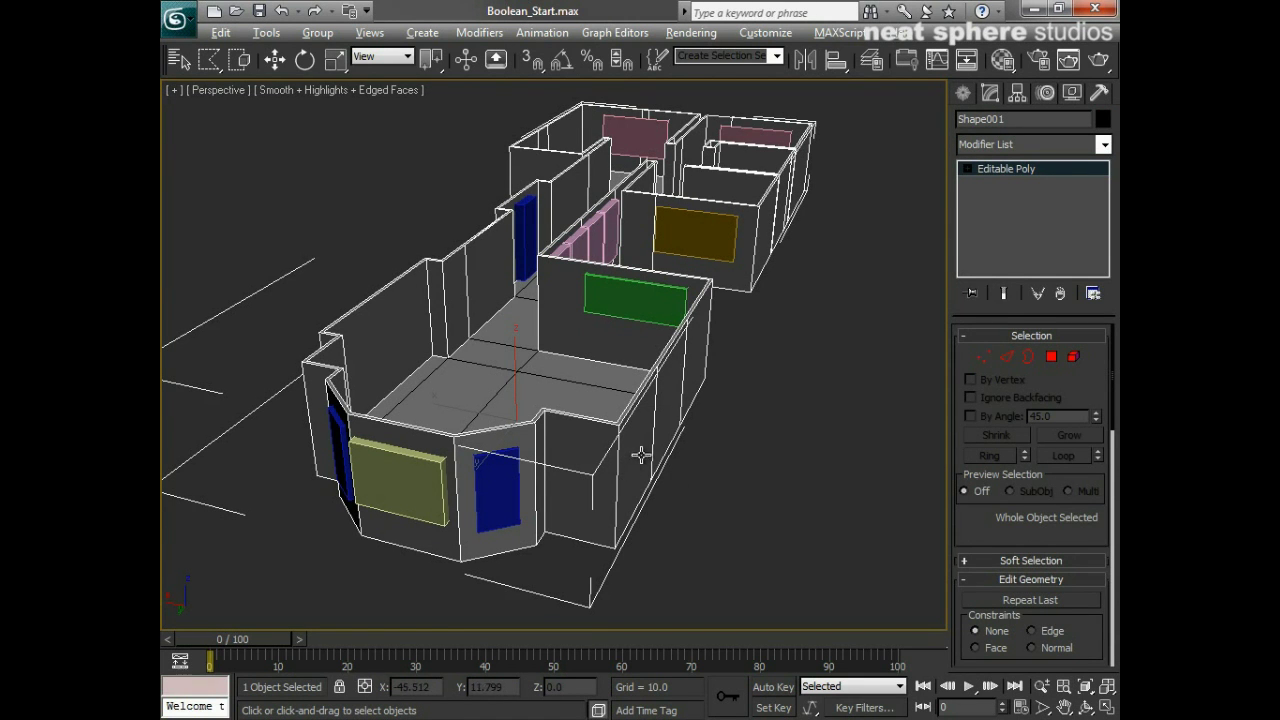
pyautogui.keyDown('alt'); pyautogui.moveTo(643, 449); pyautogui.dragTo(656, 460, button='middle'); pyautogui.keyUp('alt')
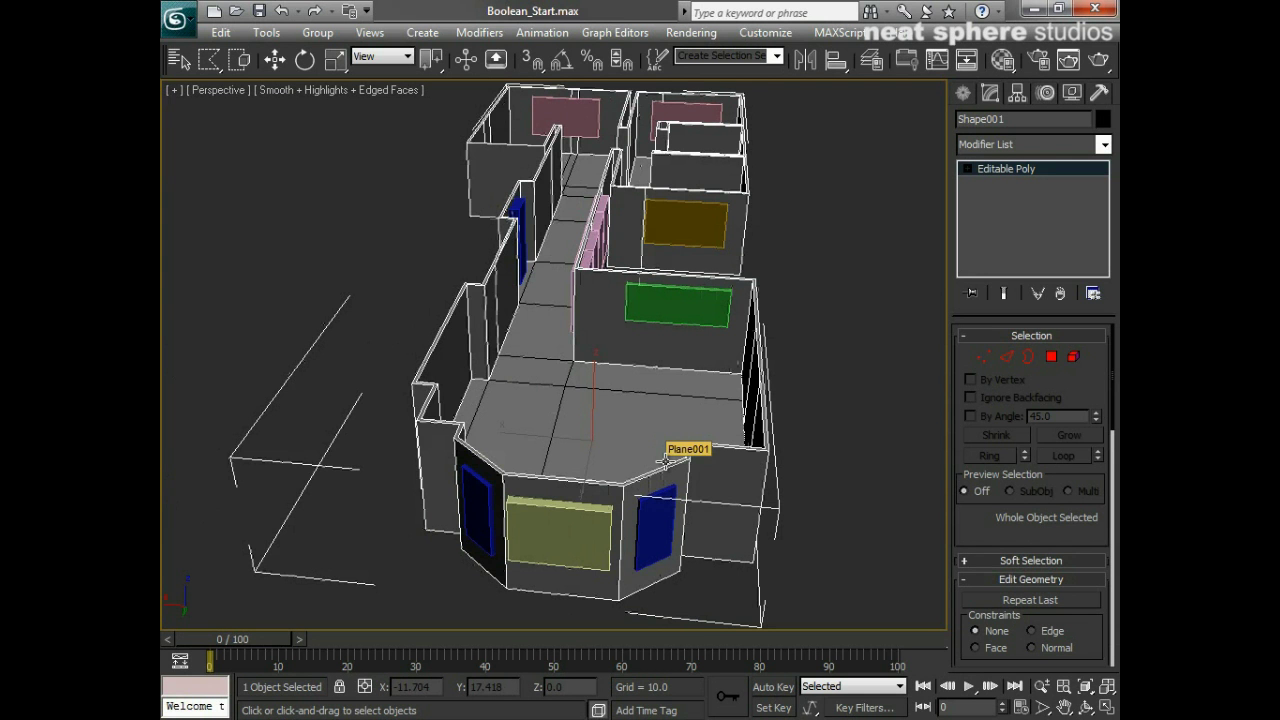
pyautogui.keyDown('alt'); pyautogui.moveTo(671, 449); pyautogui.dragTo(643, 450, button='middle'); pyautogui.keyUp('alt')
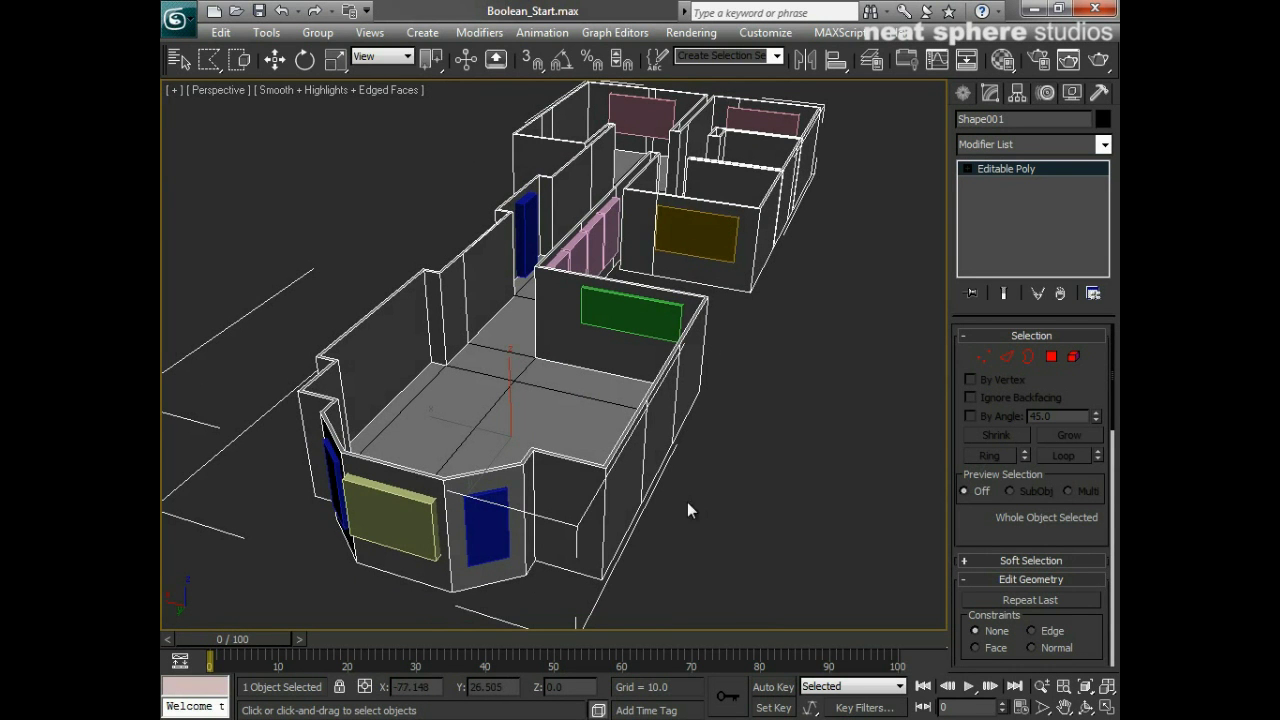
pyautogui.moveTo(522, 530); pyautogui.dragTo(570, 509, button='middle')
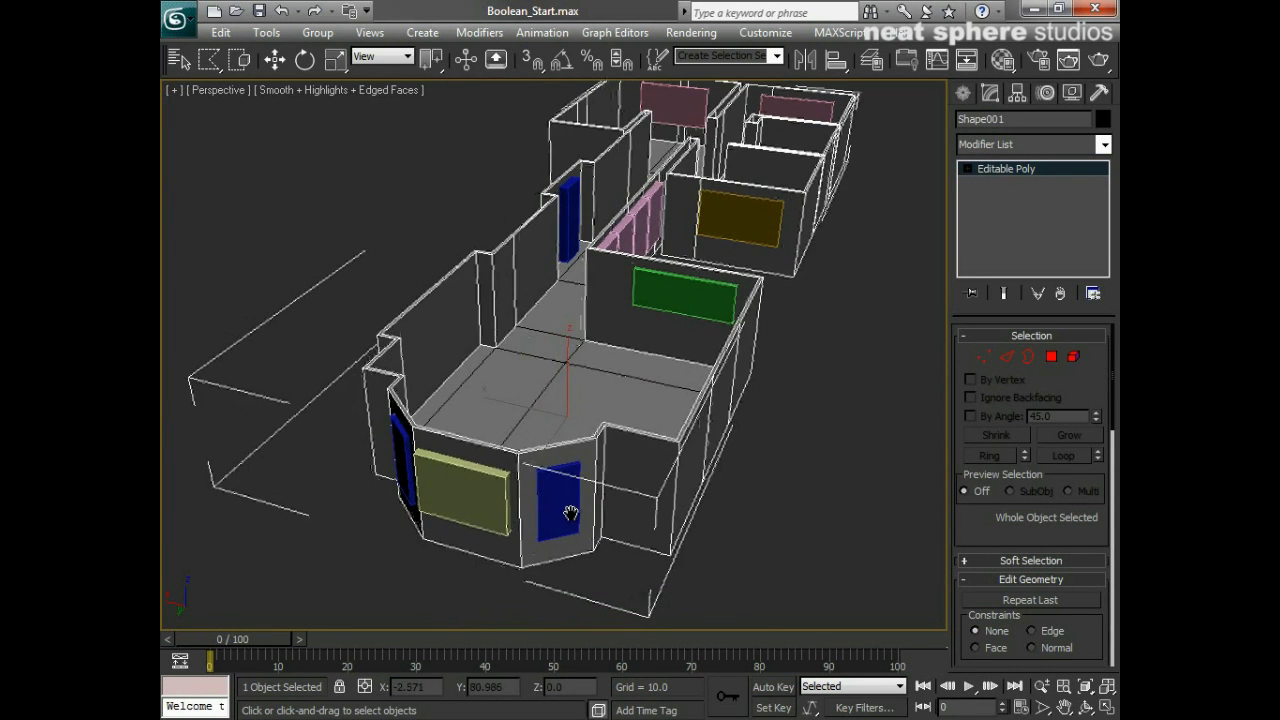
pyautogui.click(773, 488)
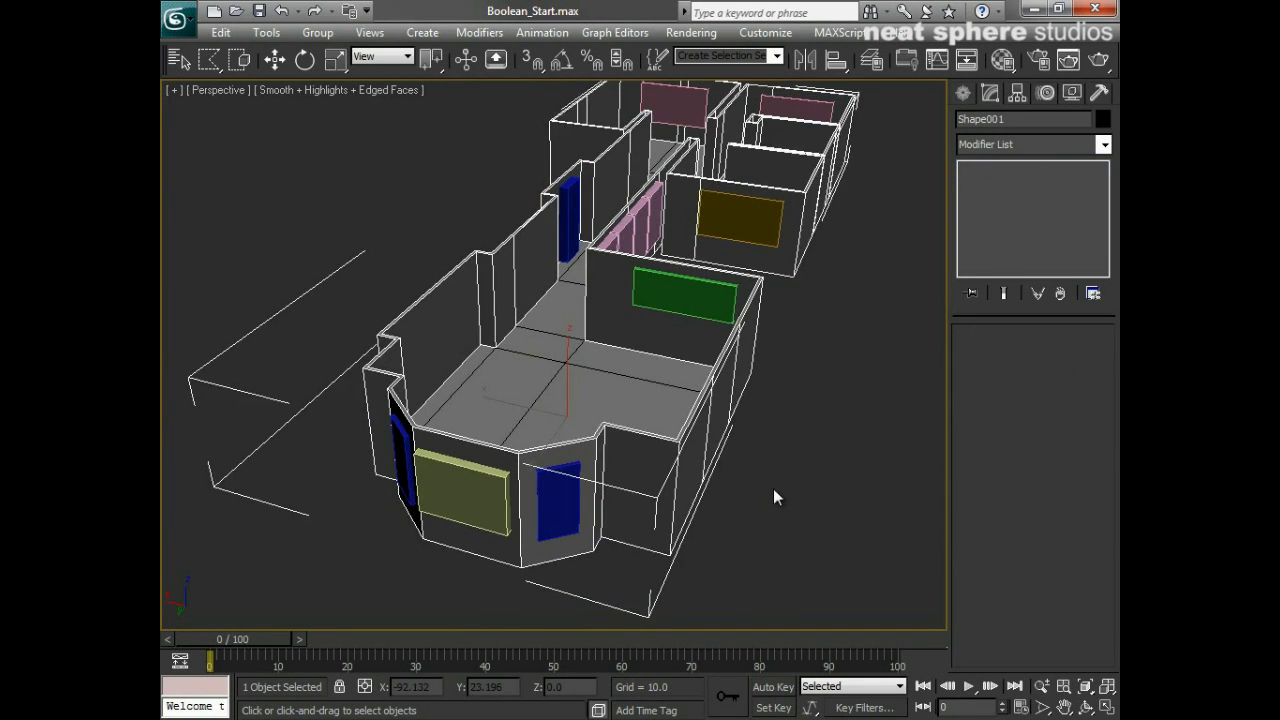
# - Inspect the coloured boxes marking the window openings and how they pass through the walls around the bay
pyautogui.click(562, 501)
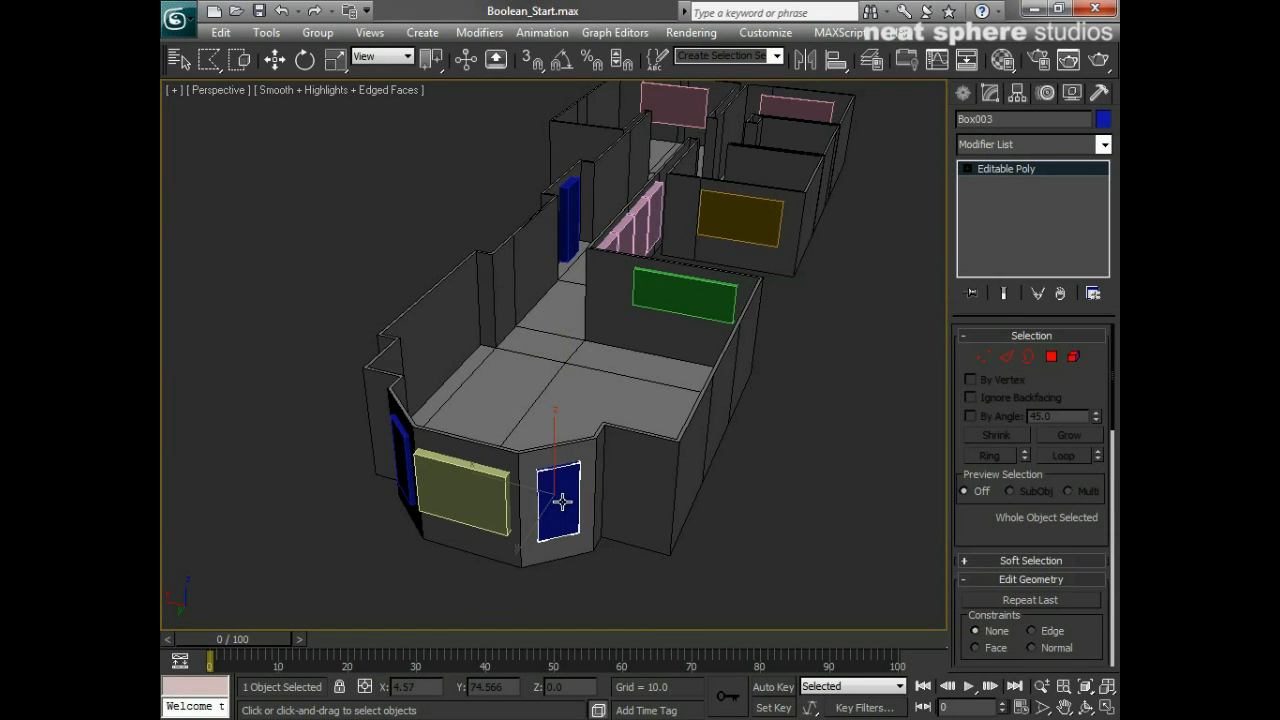
pyautogui.click(477, 502)
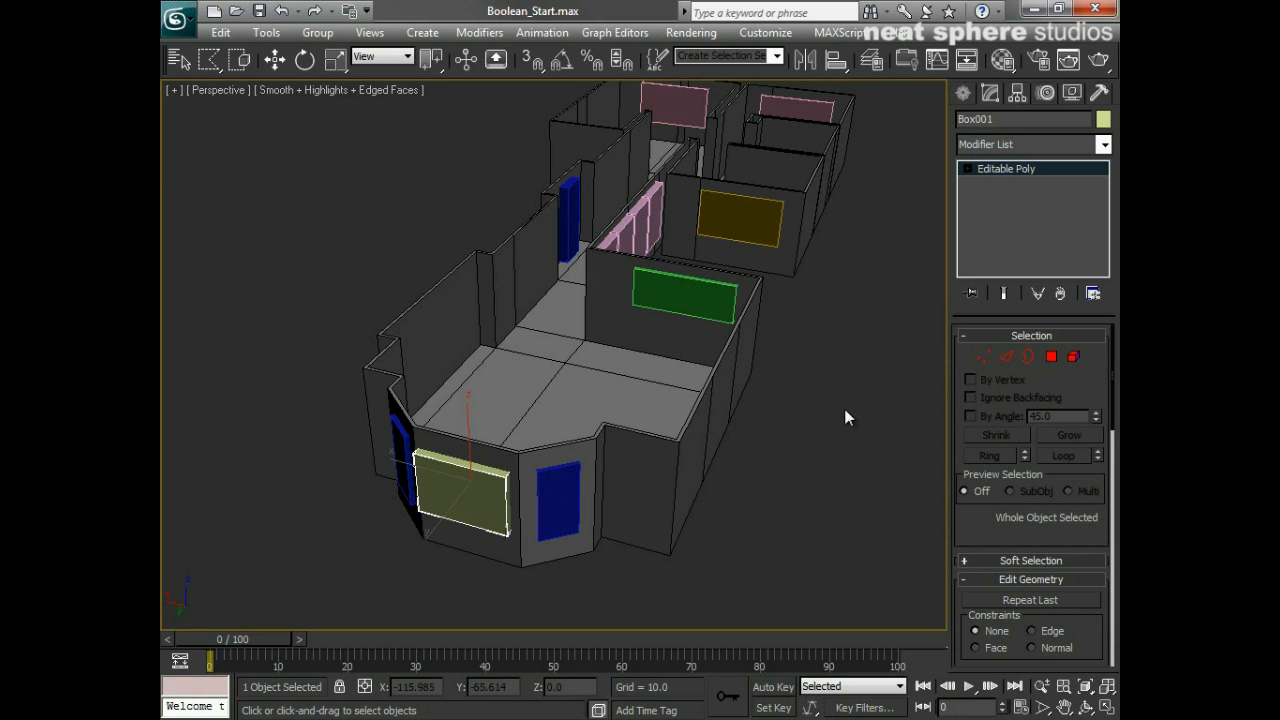
pyautogui.hotkey('alt', 'z')
pyautogui.moveTo(856, 250); pyautogui.dragTo(852, 286)
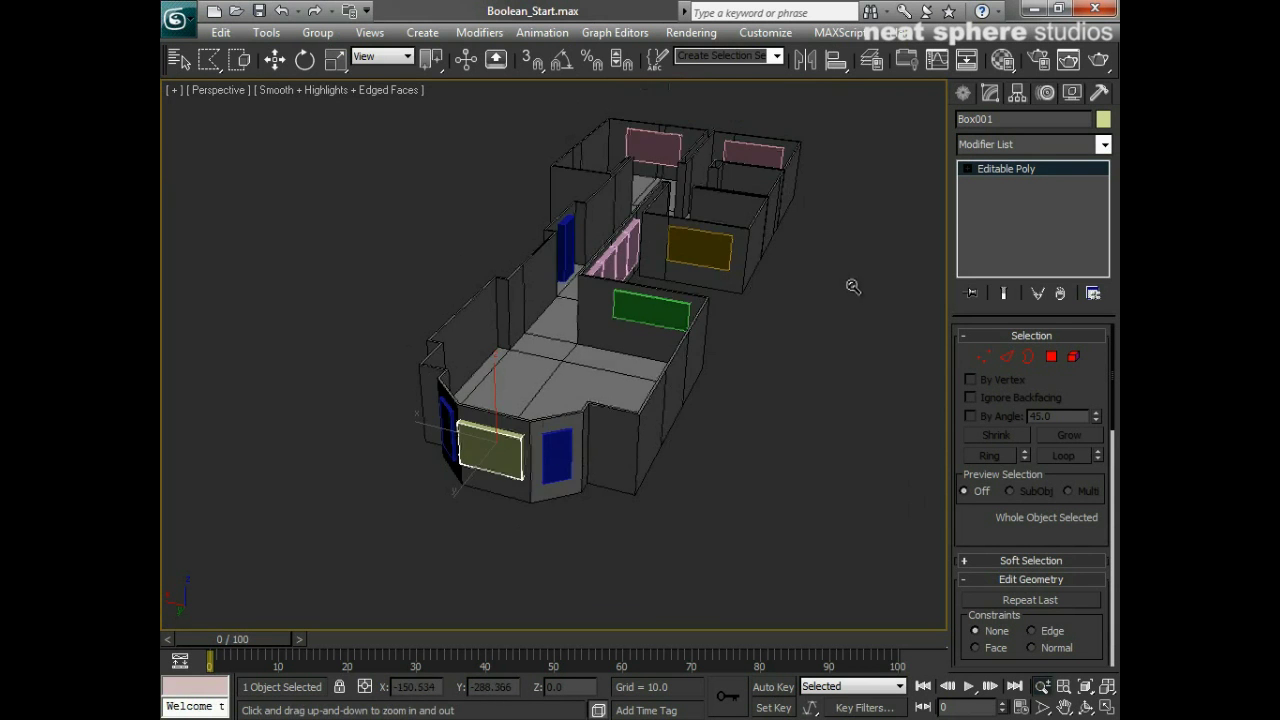
pyautogui.moveTo(852, 286); pyautogui.dragTo(830, 355, button='middle')
pyautogui.rightClick(830, 354)
pyautogui.click(823, 369)
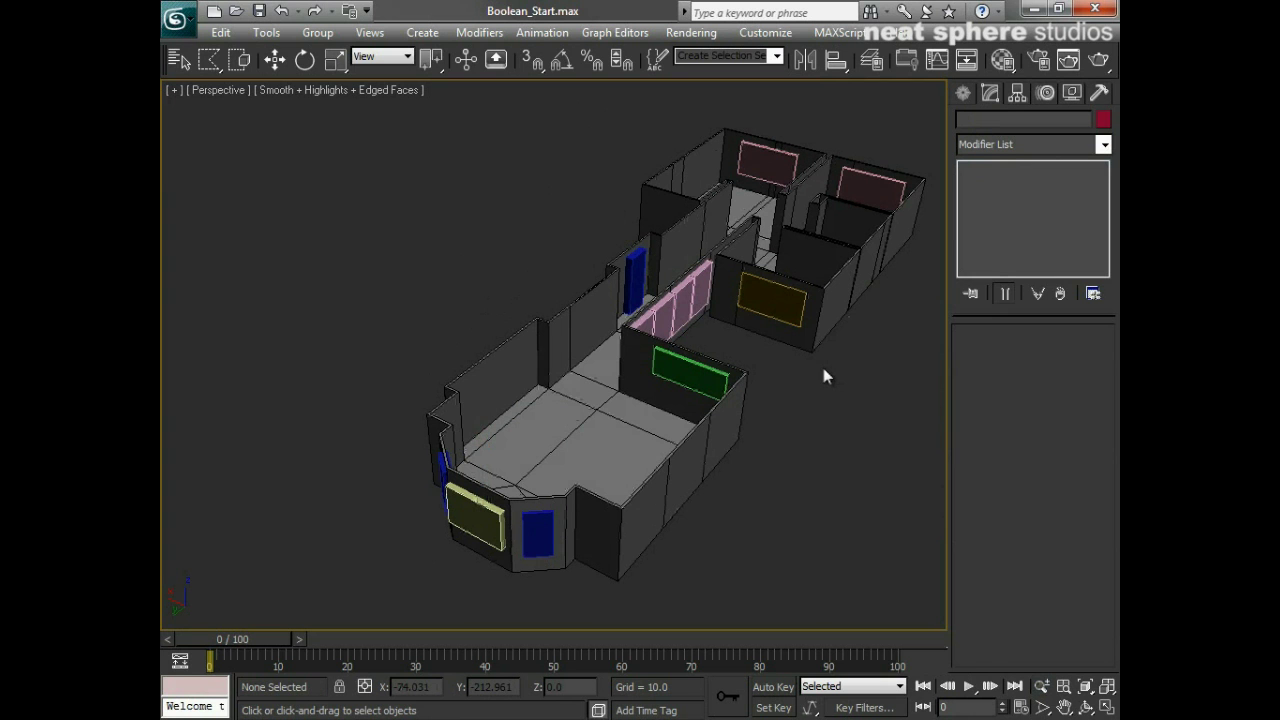
pyautogui.press('q')
pyautogui.hotkey('alt', 'z')
pyautogui.moveTo(525, 540); pyautogui.dragTo(536, 516)
pyautogui.moveTo(540, 523); pyautogui.dragTo(483, 497, button='middle')
pyautogui.scroll(-2, 478, 510)
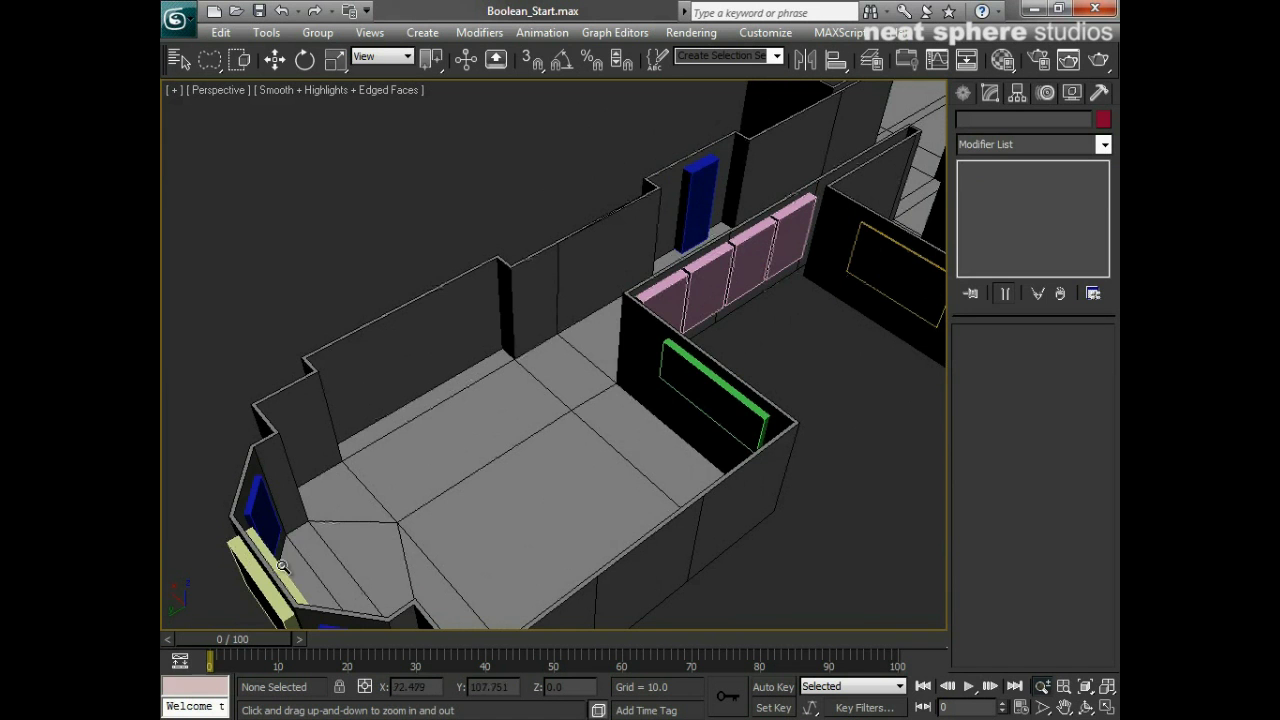
pyautogui.scroll(-3, 438, 554)
pyautogui.keyDown('alt'); pyautogui.moveTo(507, 517); pyautogui.dragTo(529, 506, button='middle'); pyautogui.keyUp('alt')
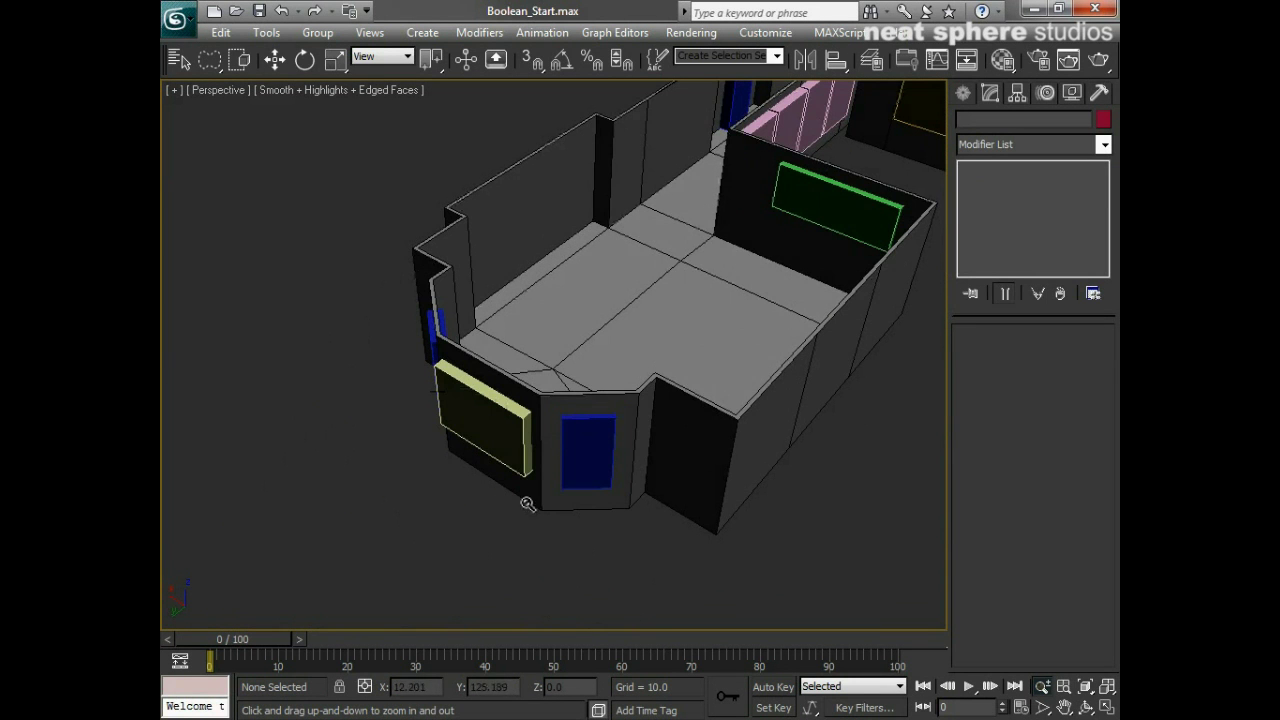
# - Turn the apartment's wall mesh into a ProBoolean compound object
pyautogui.rightClick(566, 404)
pyautogui.click(566, 404)
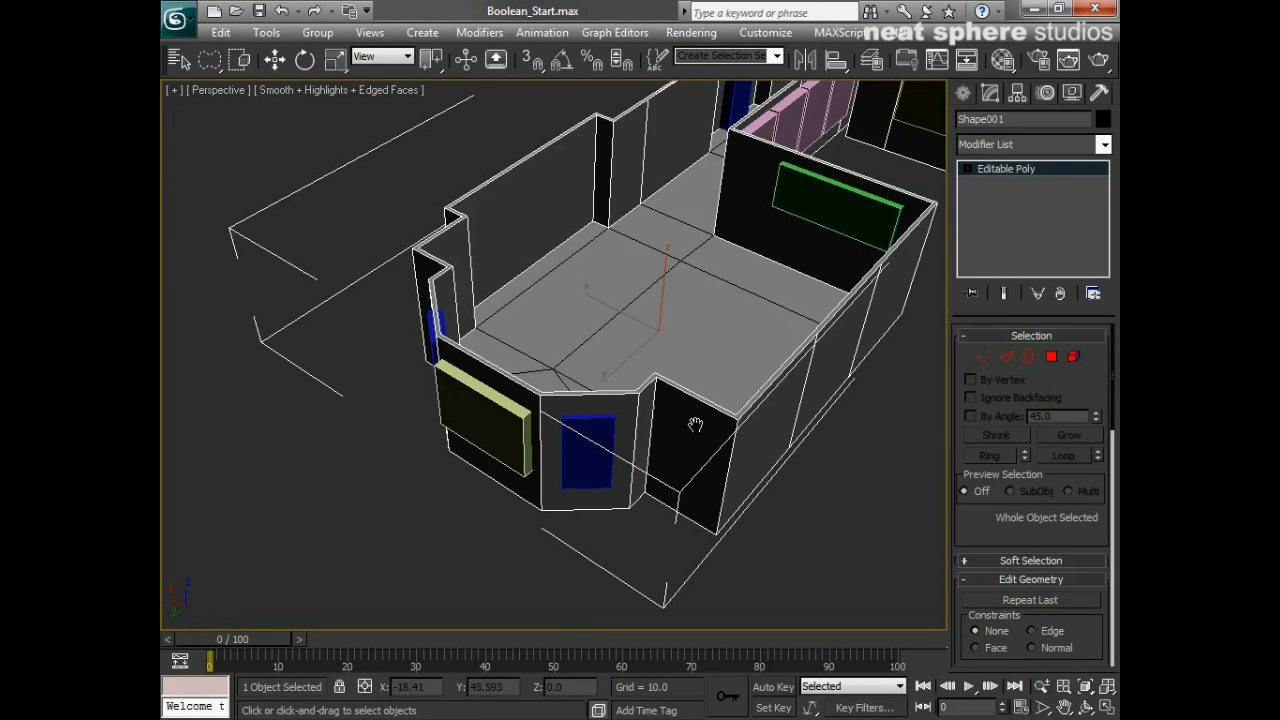
pyautogui.moveTo(694, 424); pyautogui.dragTo(666, 414, button='middle')
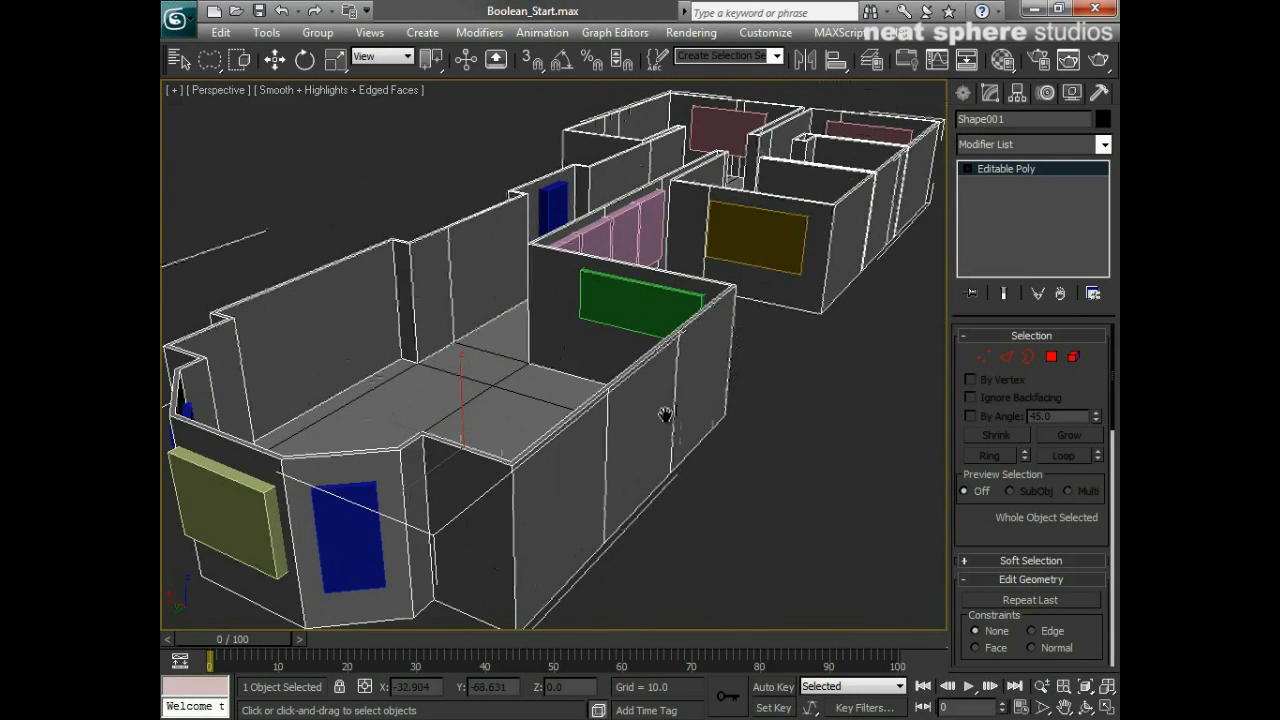
pyautogui.hotkey('alt', 'z')
pyautogui.moveTo(668, 326); pyautogui.dragTo(653, 361)
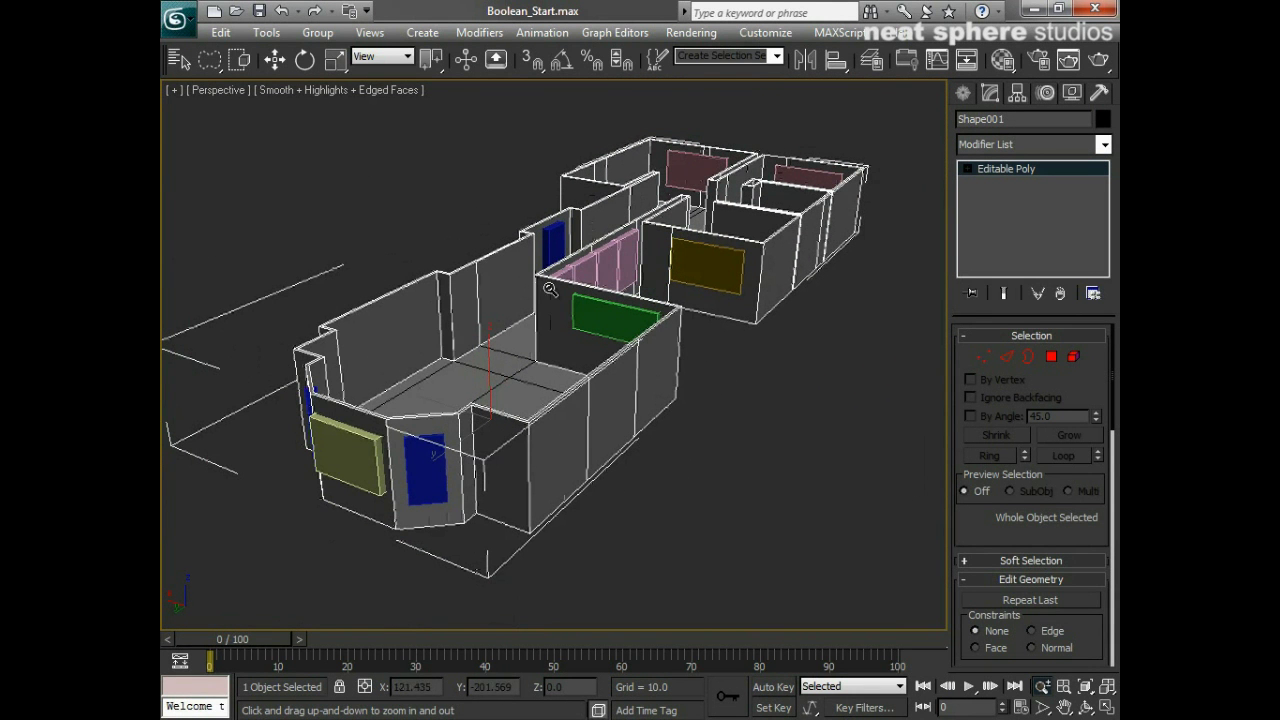
pyautogui.rightClick(594, 397)
pyautogui.click(962, 92)
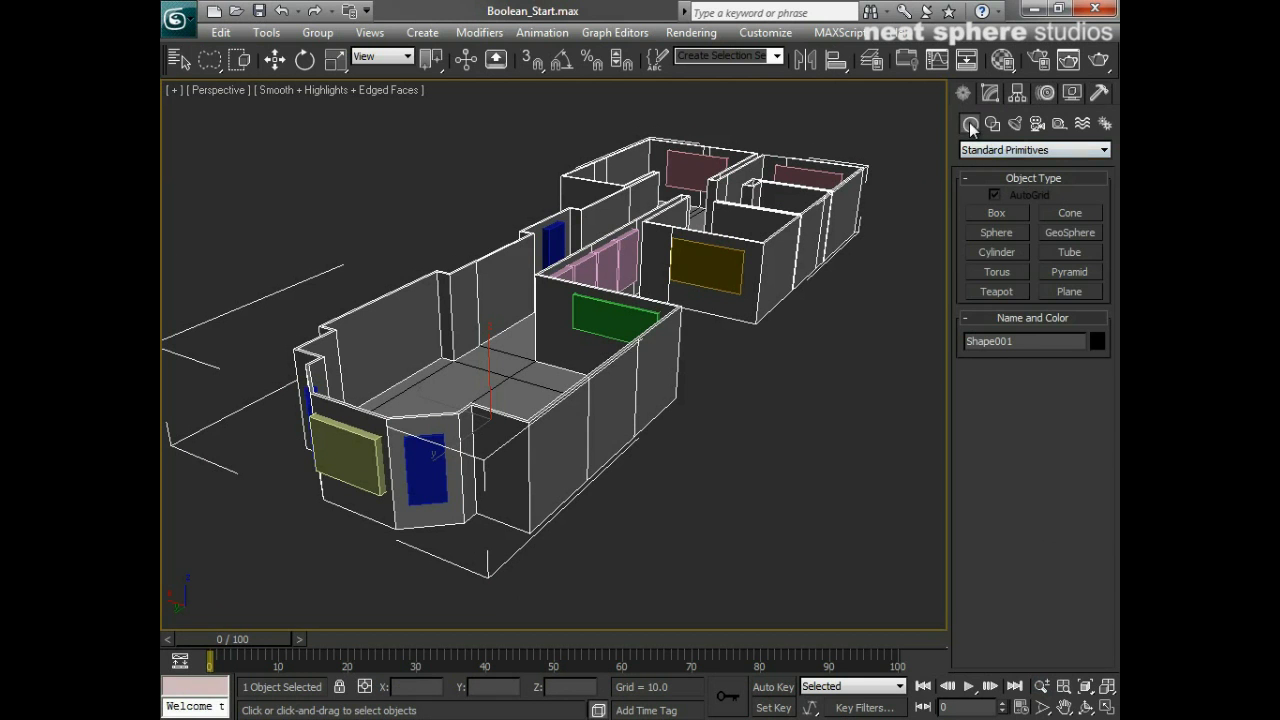
pyautogui.click(983, 150)
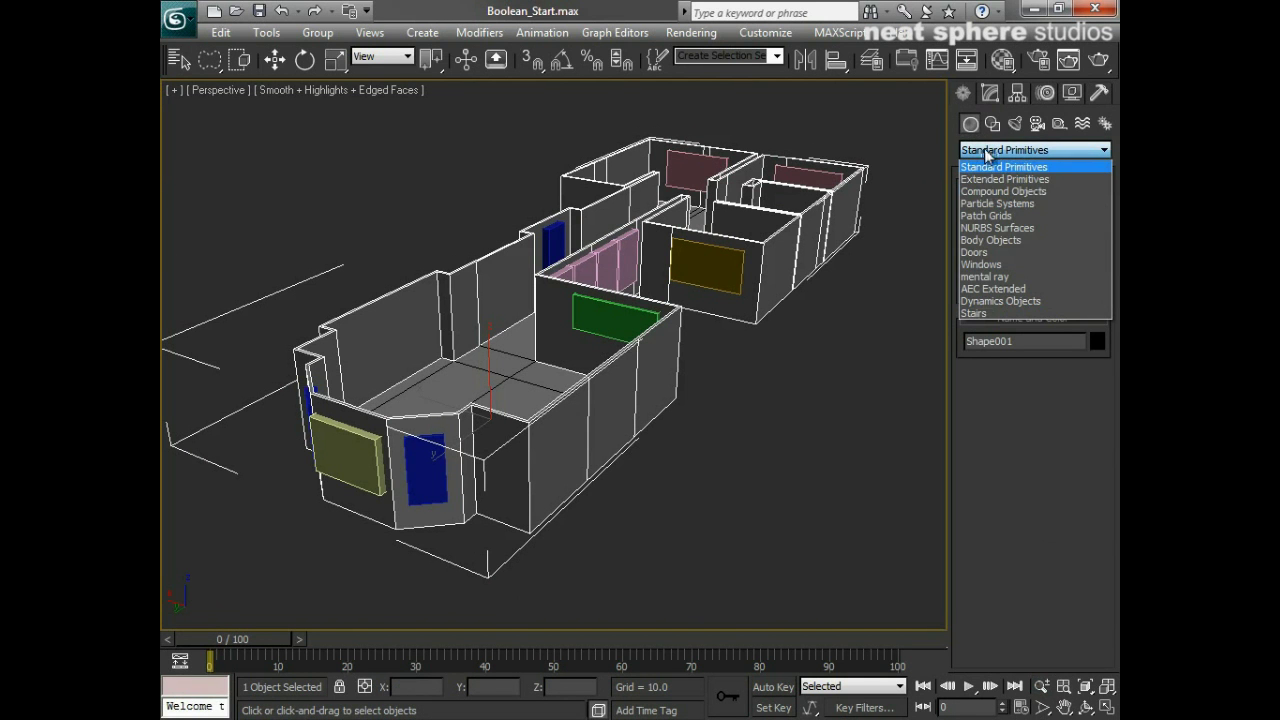
pyautogui.click(986, 192)
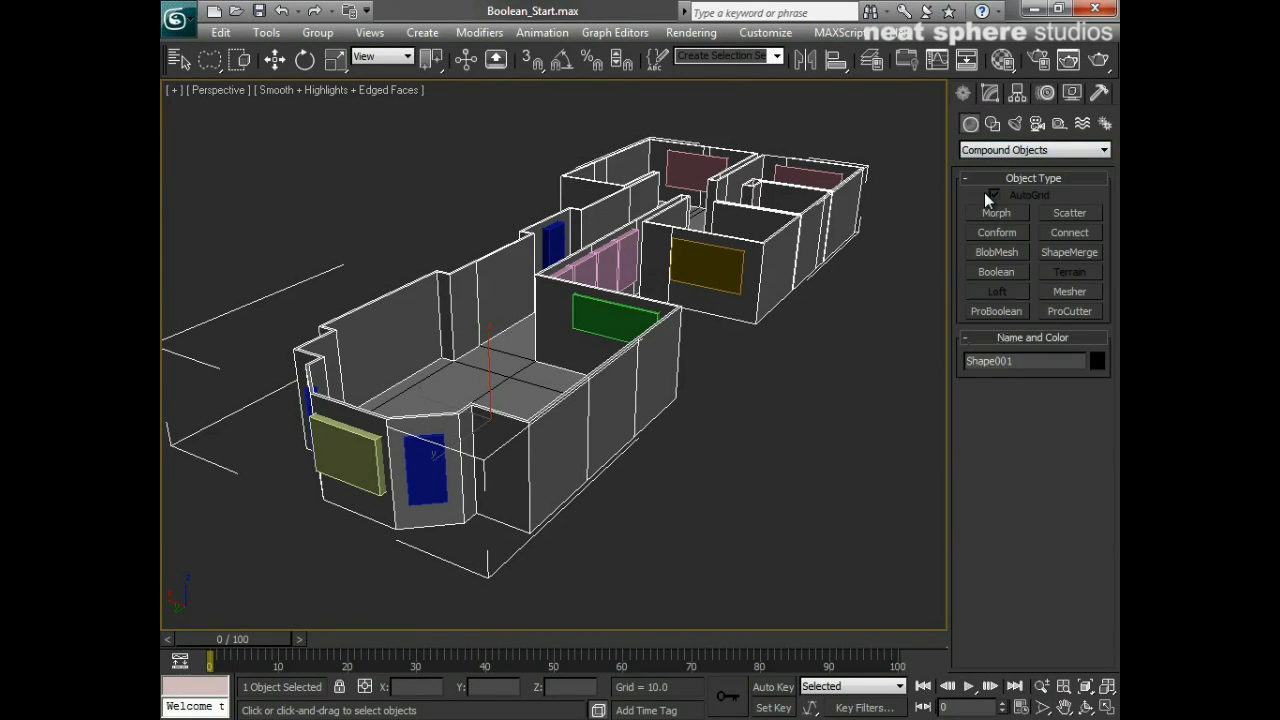
pyautogui.click(986, 312)
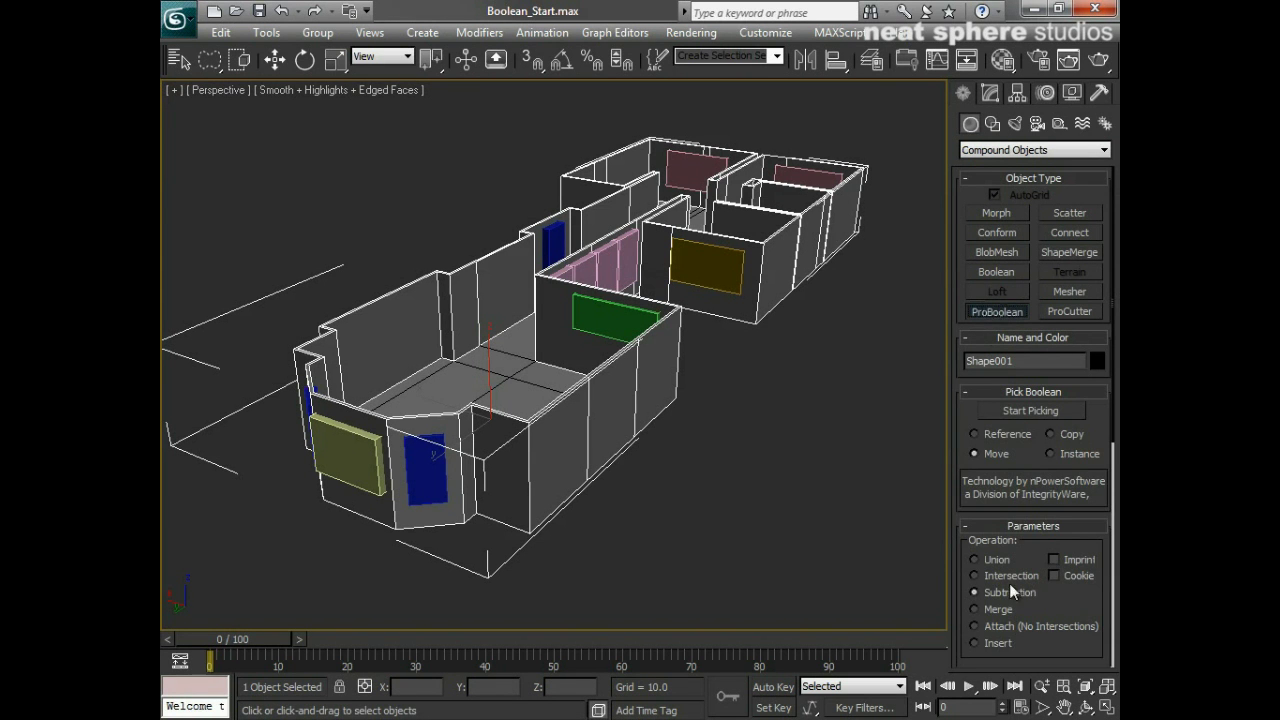
pyautogui.scroll(-3, 963, 560)
pyautogui.scroll(-1, 963, 552)
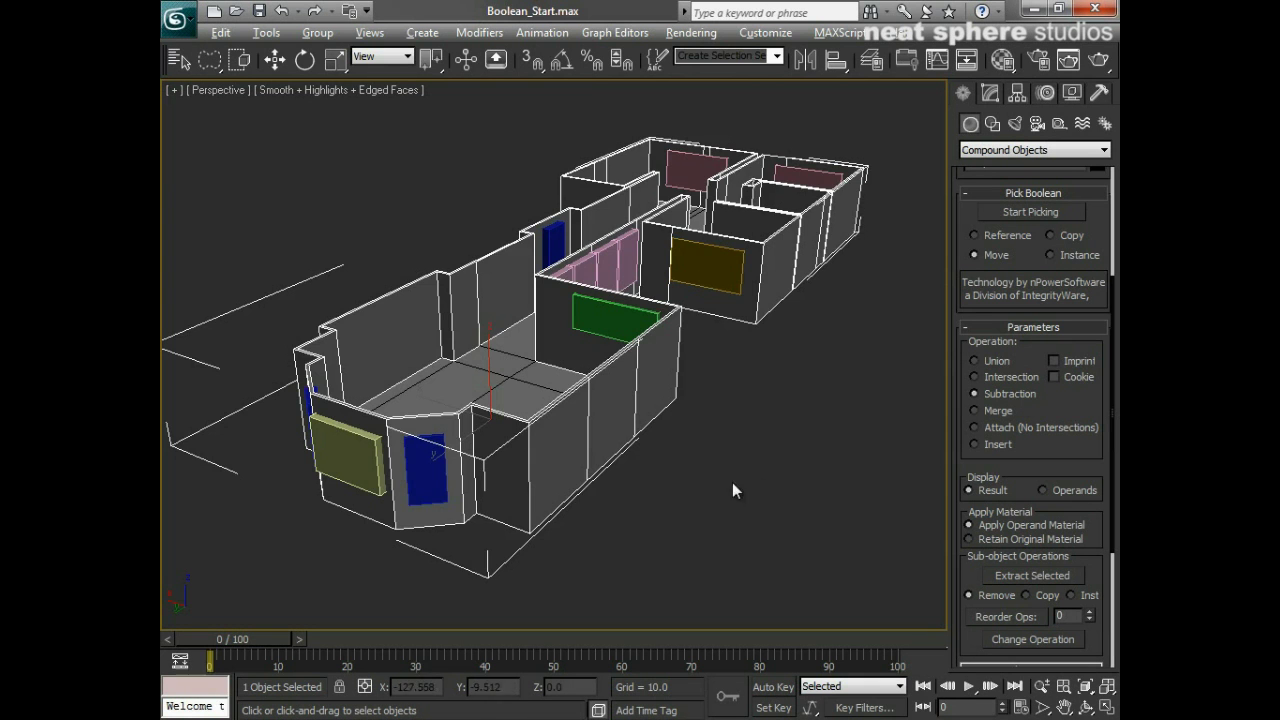
pyautogui.moveTo(732, 484); pyautogui.dragTo(774, 470, button='middle')
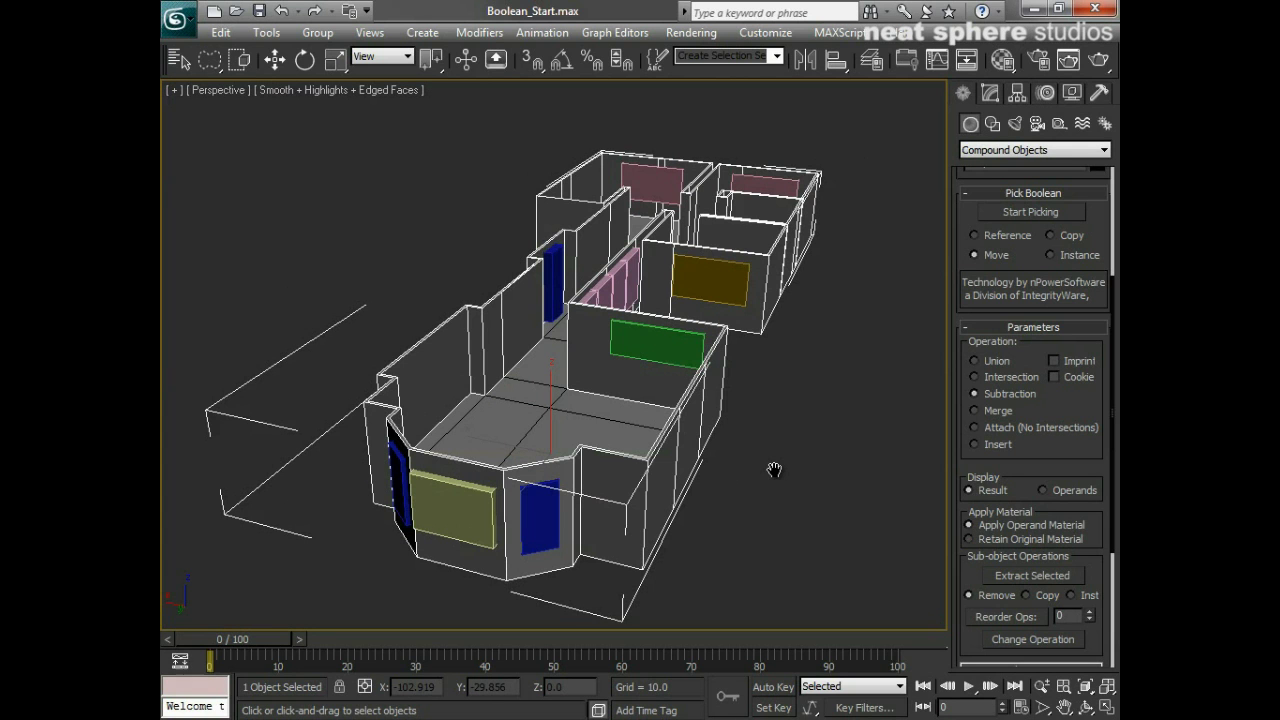
# - Subtract the two blue boxes and the pale yellow box from the bay walls to cut the three bay window openings
pyautogui.click(1024, 213)
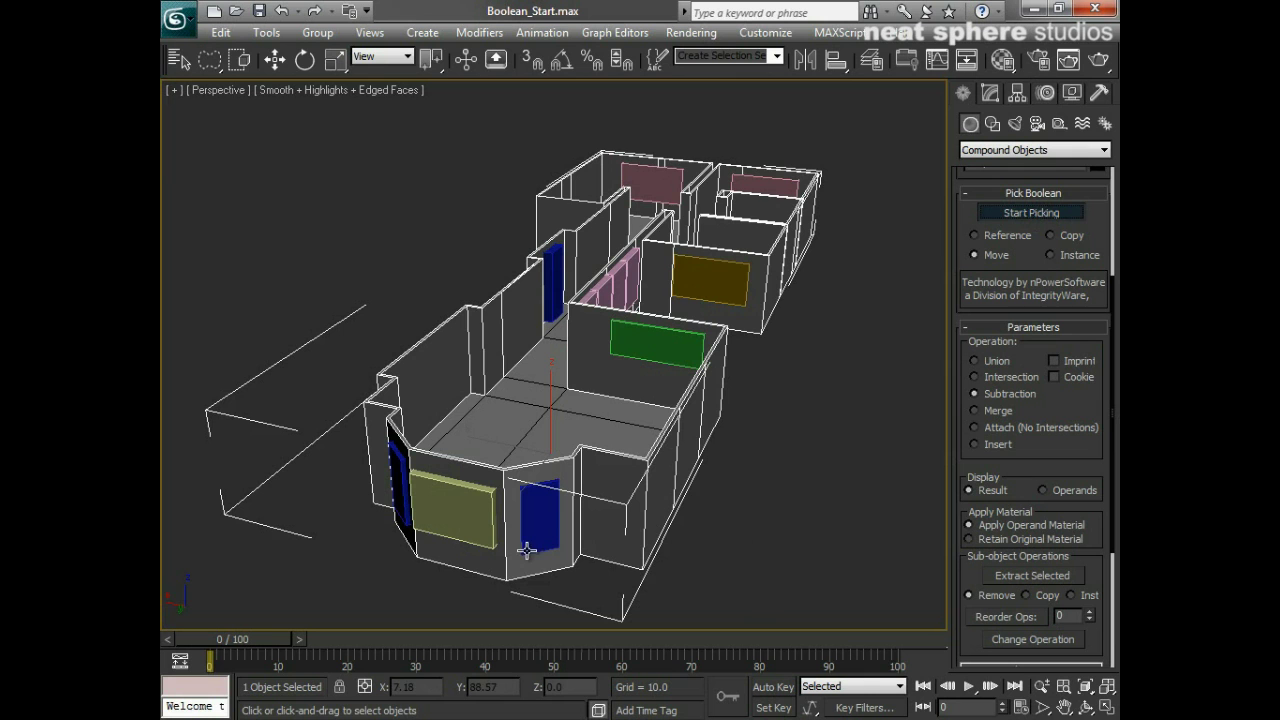
pyautogui.click(548, 512)
pyautogui.click(471, 512)
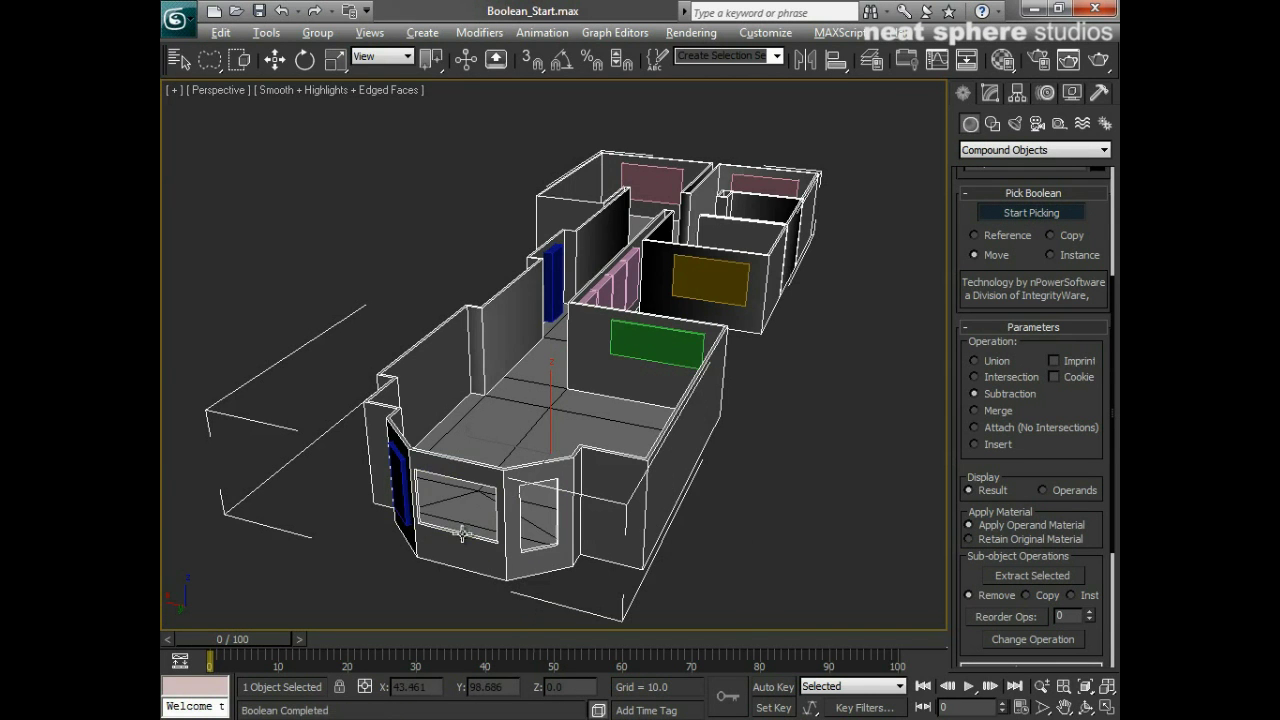
pyautogui.keyDown('alt'); pyautogui.moveTo(464, 531); pyautogui.dragTo(512, 535, button='middle'); pyautogui.keyUp('alt')
pyautogui.click(669, 531)
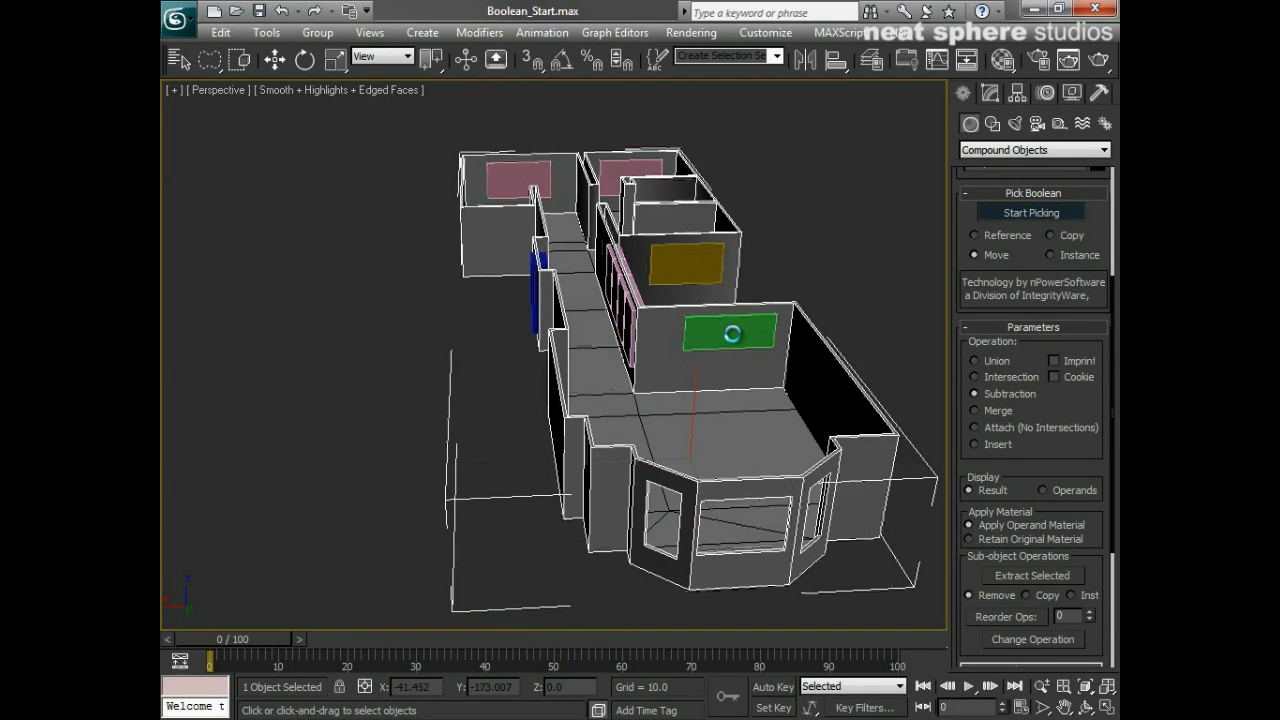
# - Subtract the green box in the front room's back wall and the blue box in the corridor's outer wall
pyautogui.click(737, 330)
pyautogui.keyDown('alt'); pyautogui.moveTo(737, 330); pyautogui.dragTo(594, 491, button='middle'); pyautogui.keyUp('alt')
pyautogui.click(517, 443)
# - Subtract the four adjacent pink boxes along the corridor wall and the ochre box in the wall facing the courtyard
pyautogui.hotkey('alt', 'z')
pyautogui.moveTo(594, 491); pyautogui.dragTo(629, 481)
pyautogui.keyDown('ctrl'); pyautogui.keyDown('alt'); pyautogui.moveTo(628, 481); pyautogui.dragTo(640, 470, button='middle'); pyautogui.keyUp('alt'); pyautogui.keyUp('ctrl')
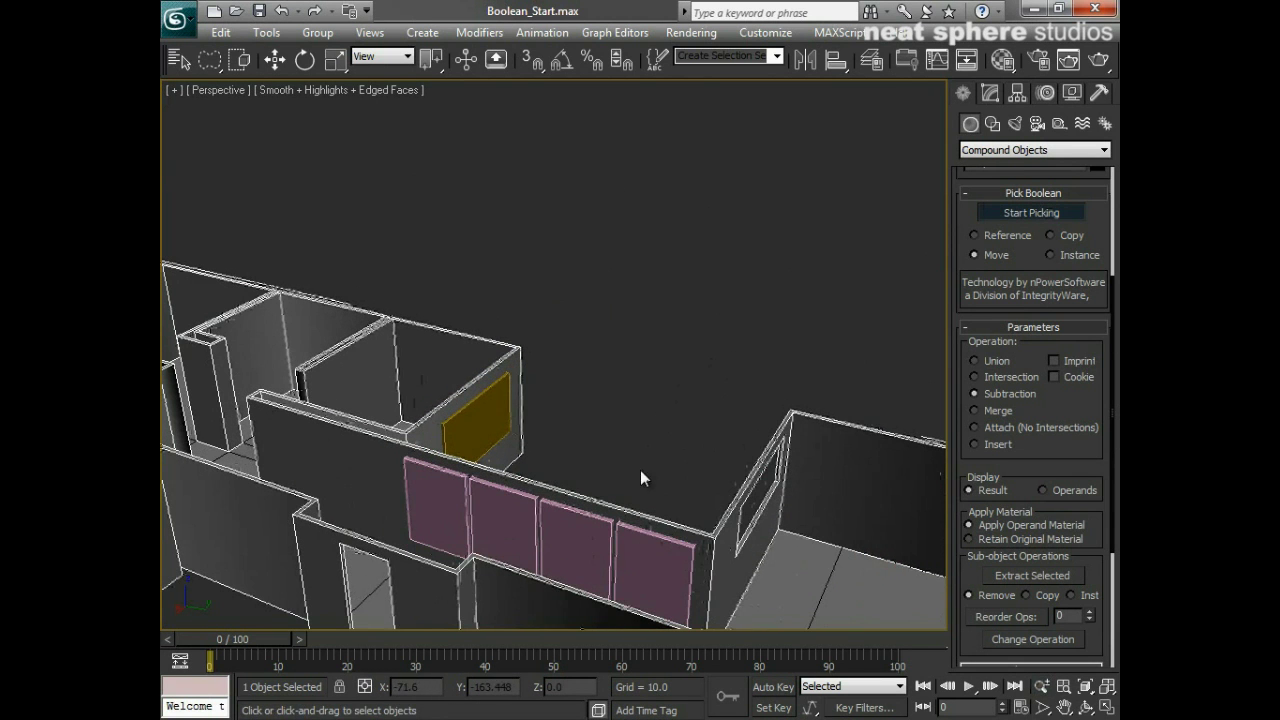
pyautogui.click(649, 563)
pyautogui.click(580, 543)
pyautogui.click(495, 536)
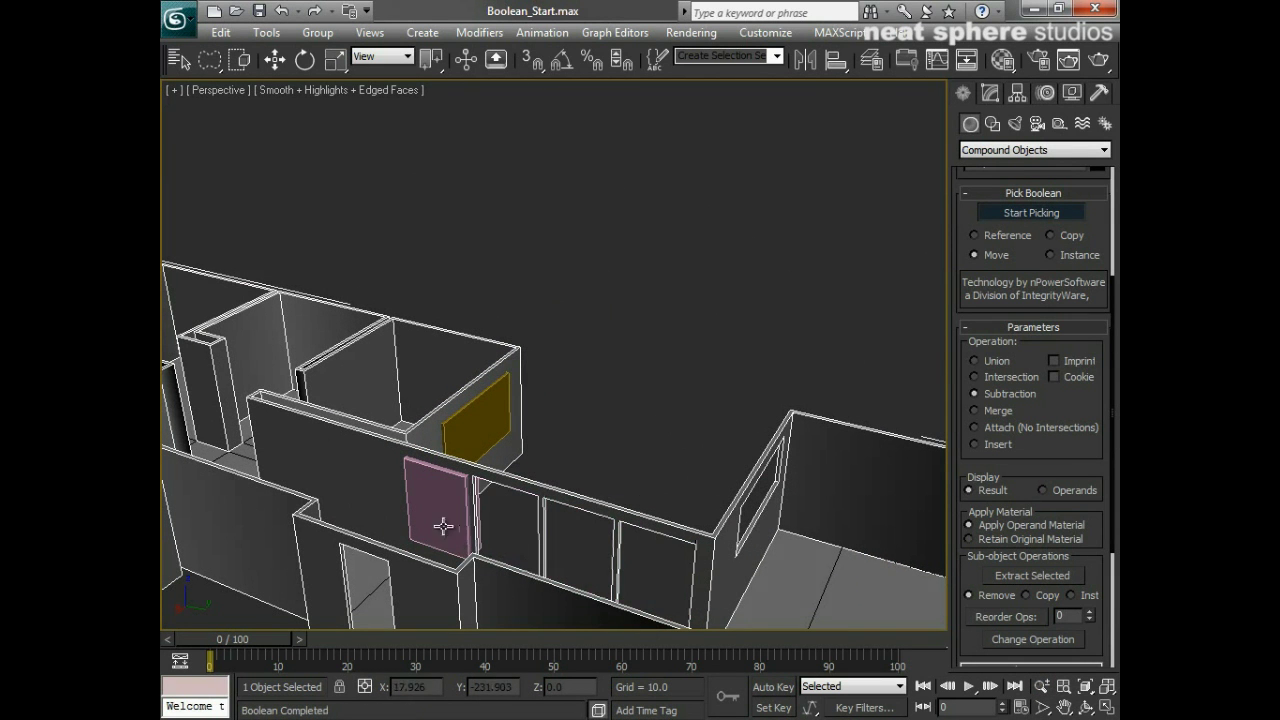
pyautogui.click(437, 510)
pyautogui.click(478, 418)
# - Subtract the two dusty-pink boxes in the end walls of the rear rooms and finish picking operands
pyautogui.keyDown('alt'); pyautogui.moveTo(762, 533); pyautogui.dragTo(481, 522, button='middle'); pyautogui.keyUp('alt')
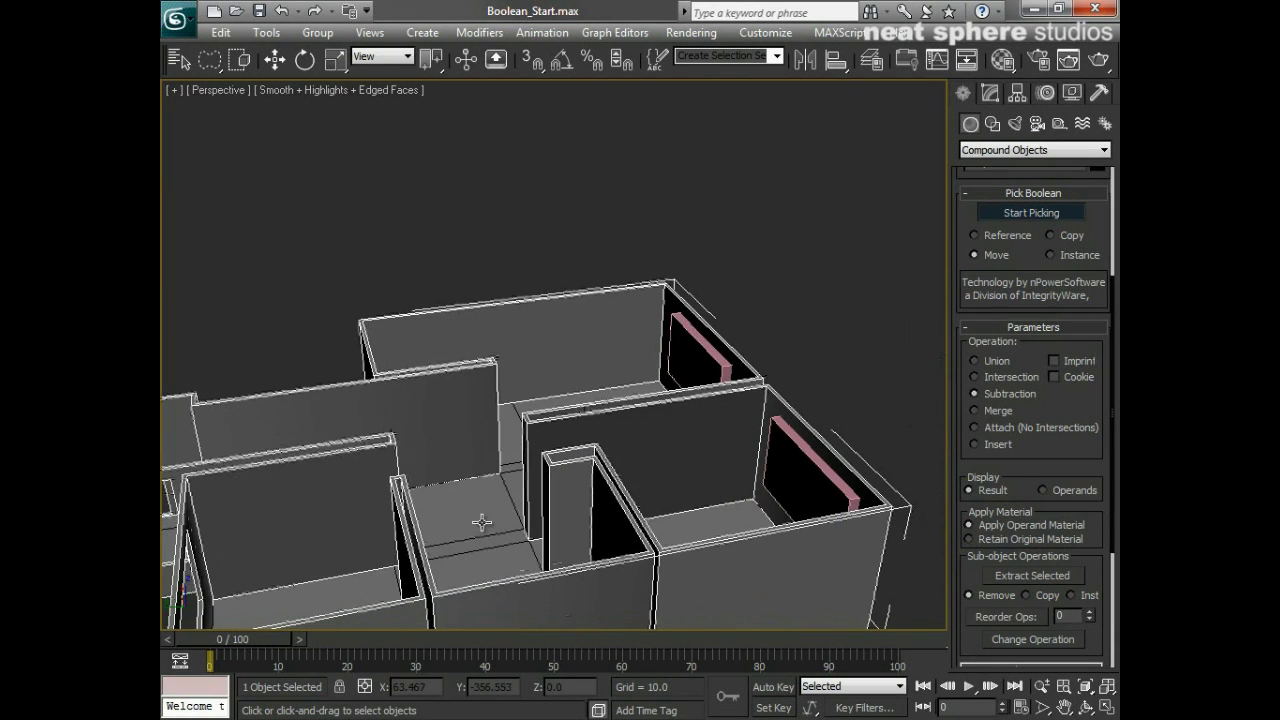
pyautogui.click(794, 486)
pyautogui.click(697, 368)
pyautogui.keyDown('alt'); pyautogui.moveTo(765, 513); pyautogui.dragTo(297, 486, button='middle'); pyautogui.keyUp('alt')
pyautogui.hotkey('alt', 'z')
pyautogui.moveTo(297, 486); pyautogui.dragTo(303, 448)
pyautogui.keyDown('alt'); pyautogui.moveTo(302, 448); pyautogui.dragTo(630, 432, button='middle'); pyautogui.keyUp('alt')
pyautogui.scroll(6, 508, 513)
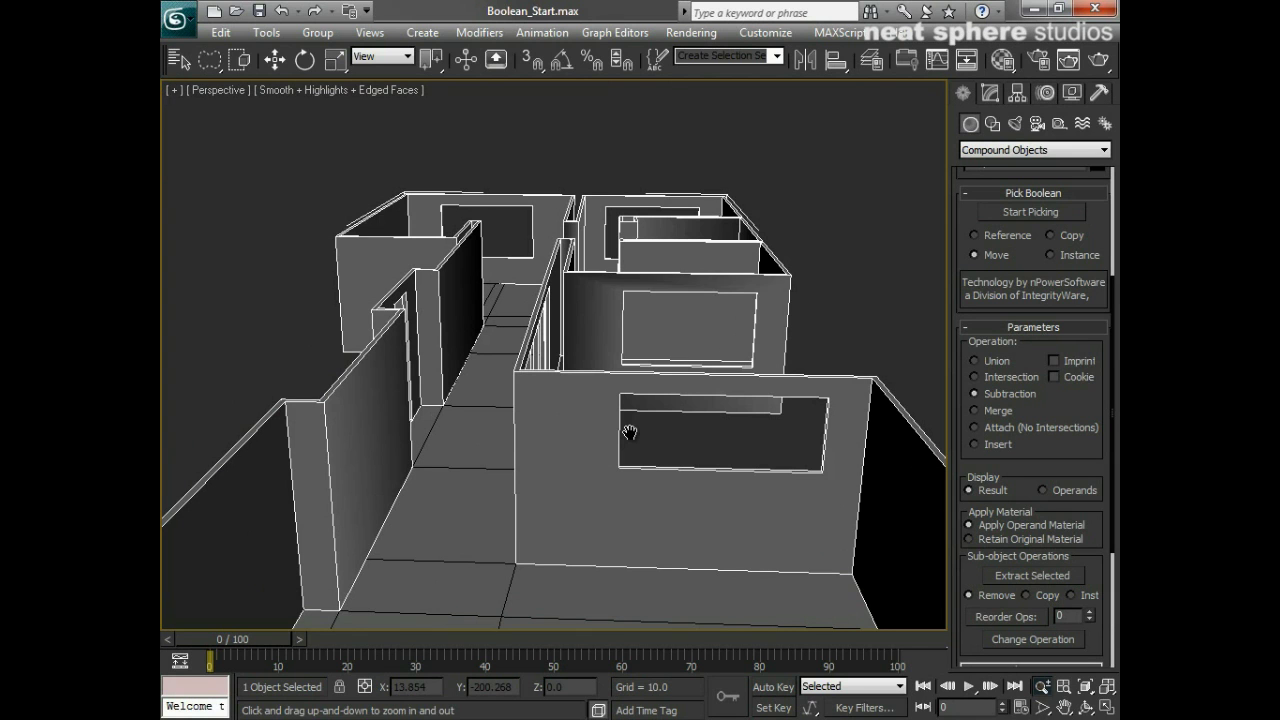
pyautogui.rightClick(616, 447)
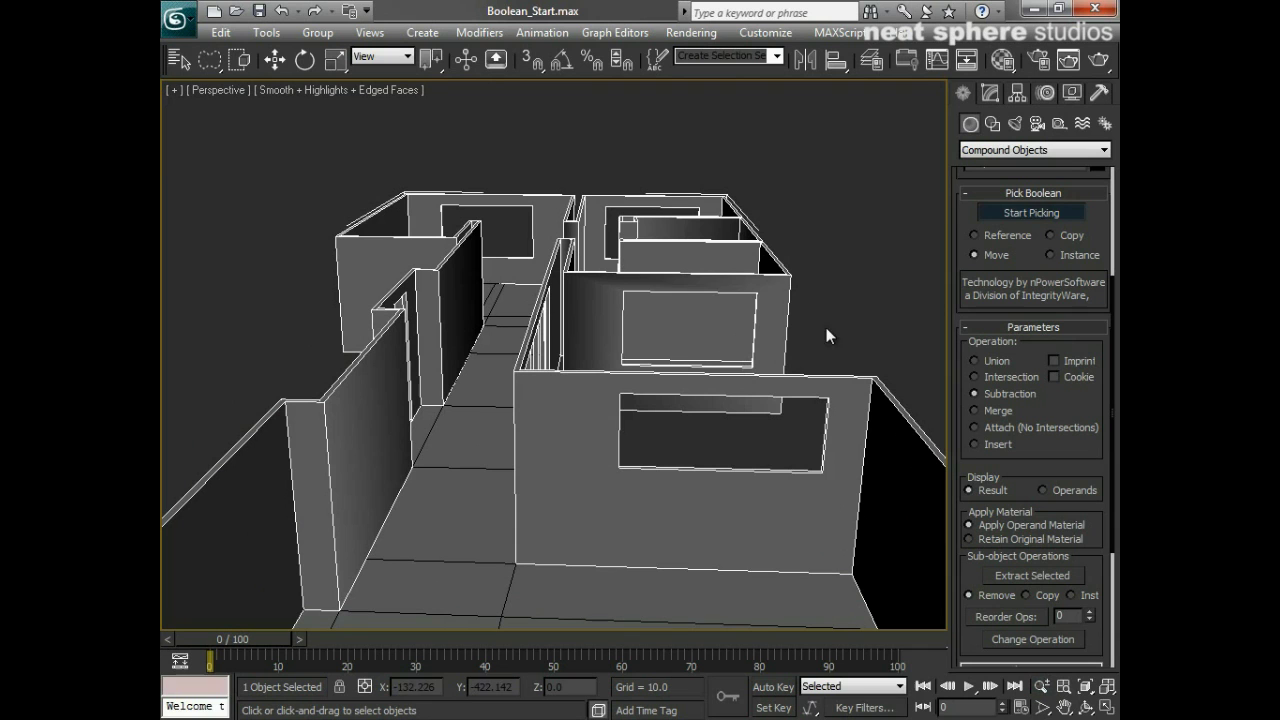
pyautogui.click(1028, 210)
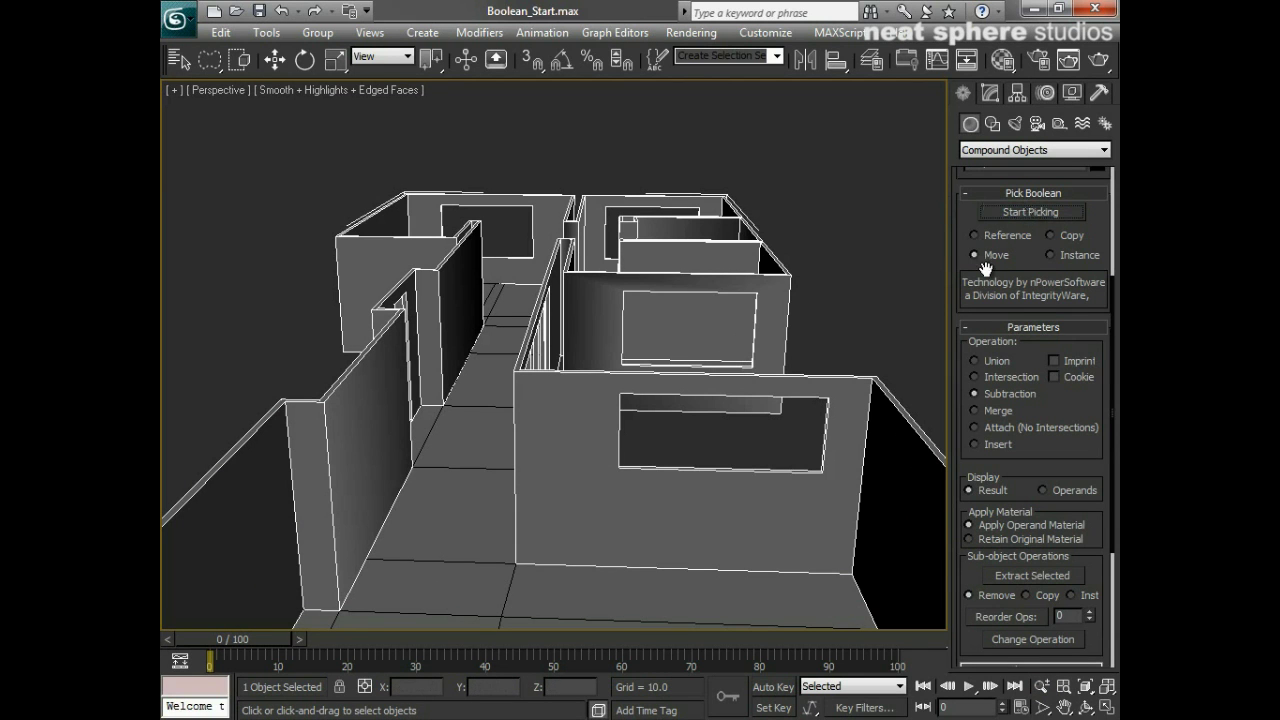
pyautogui.moveTo(960, 264); pyautogui.dragTo(960, 400)
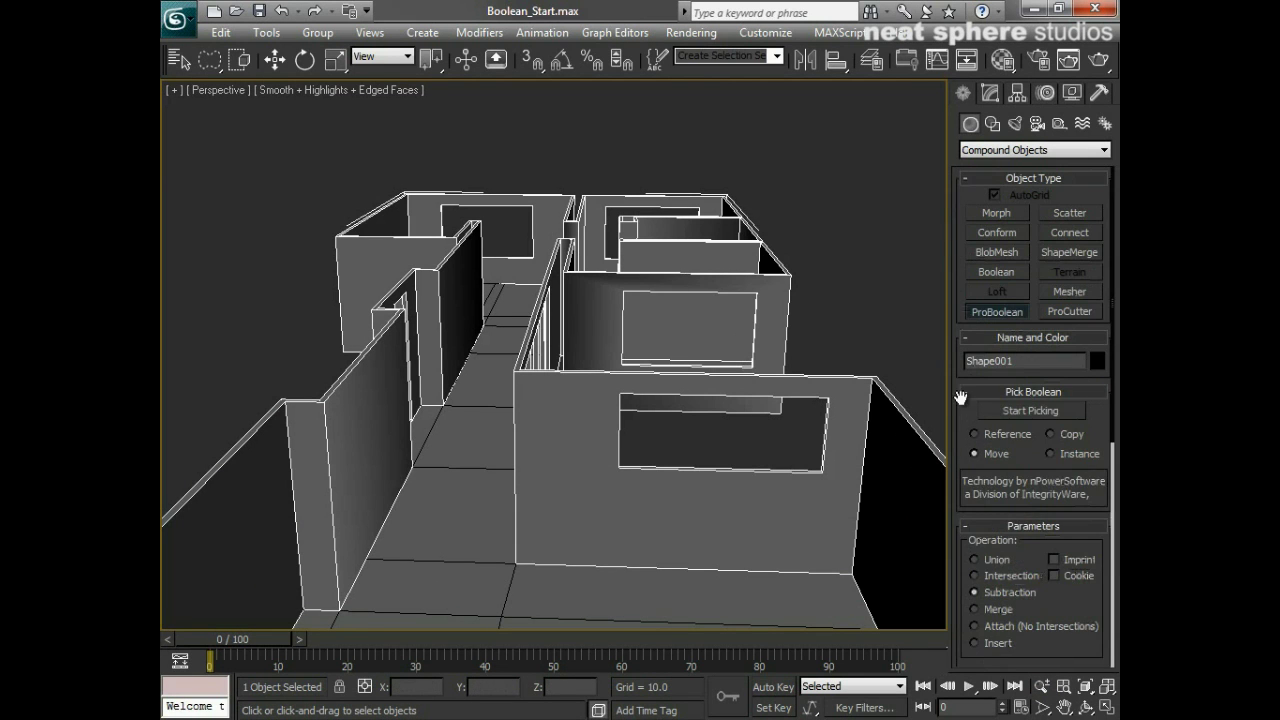
# - Convert the apartment walls with the subtracted openings to an Editable Poly
pyautogui.rightClick(528, 414)
pyautogui.rightClick(530, 396)
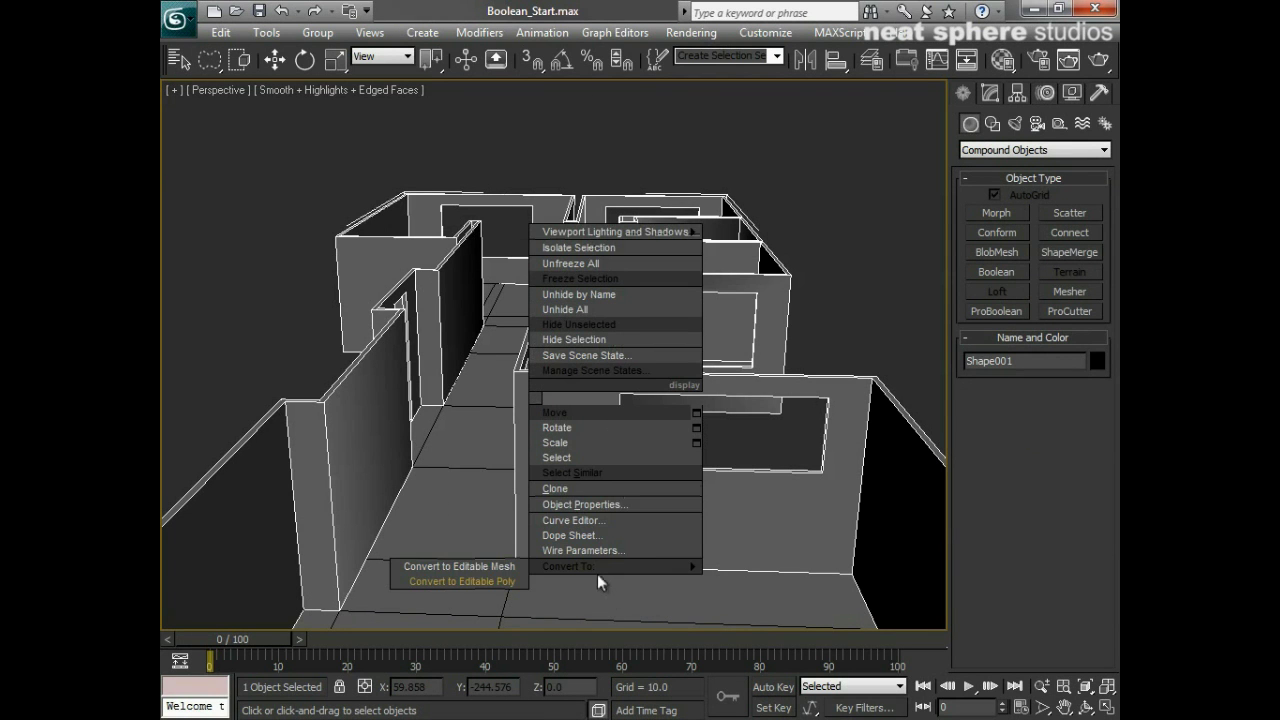
pyautogui.click(473, 582)
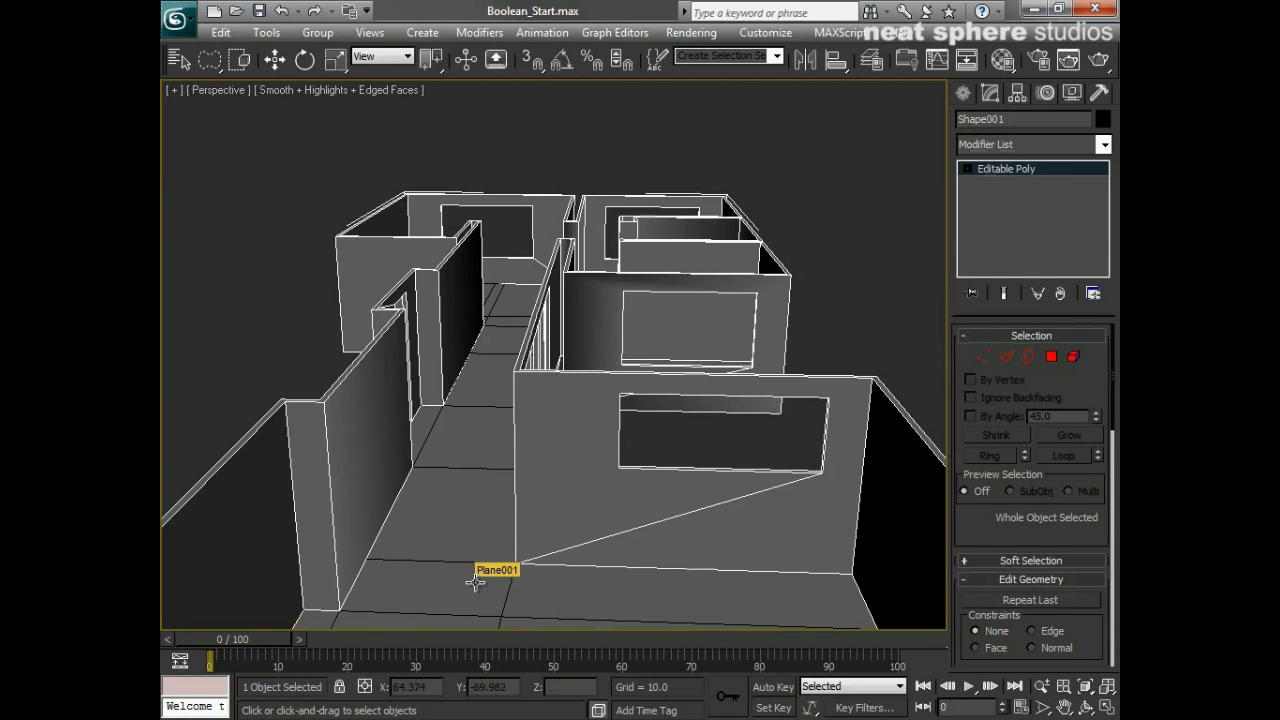
# - Select the whole wall mesh at element level, apply Auto Smooth with a threshold of 45, and return to object level
pyautogui.keyDown('alt'); pyautogui.moveTo(677, 543); pyautogui.dragTo(417, 494, button='middle'); pyautogui.keyUp('alt')
pyautogui.moveTo(240, 411); pyautogui.dragTo(325, 422, button='middle')
pyautogui.keyDown('alt'); pyautogui.moveTo(233, 469); pyautogui.dragTo(455, 440, button='middle'); pyautogui.keyUp('alt')
pyautogui.moveTo(455, 440); pyautogui.dragTo(456, 548)
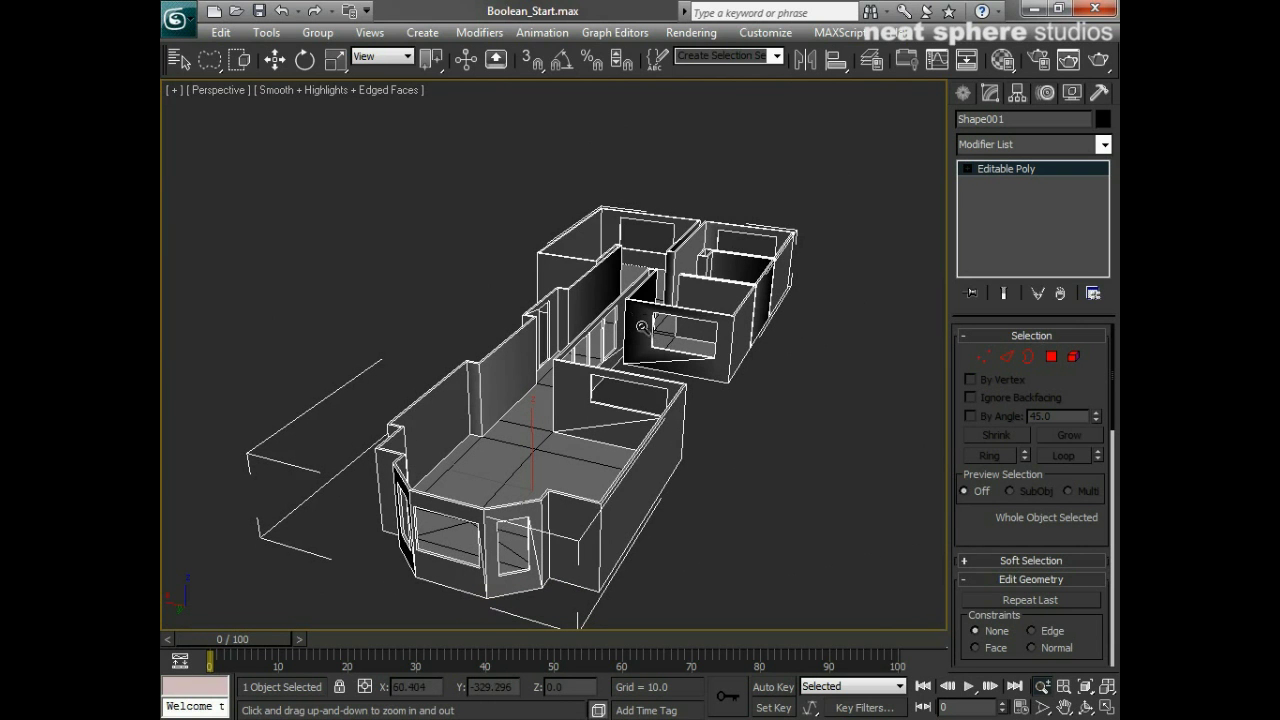
pyautogui.click(1073, 357)
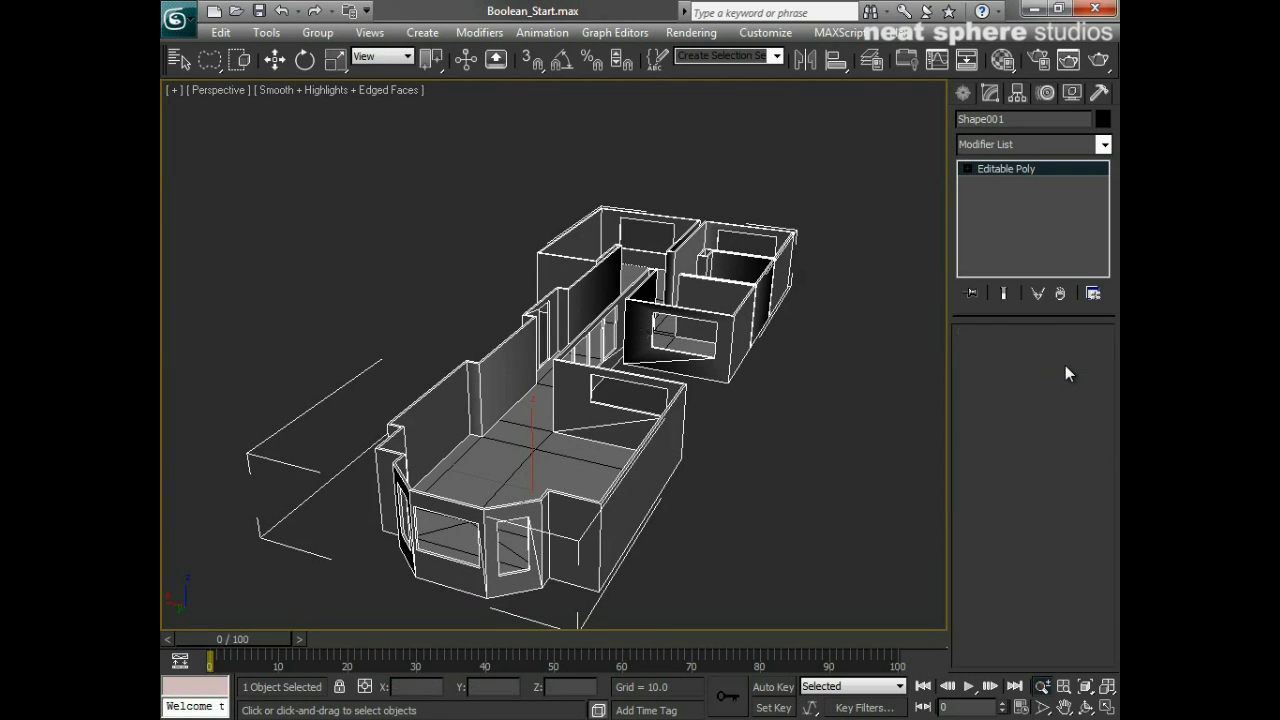
pyautogui.click(714, 370)
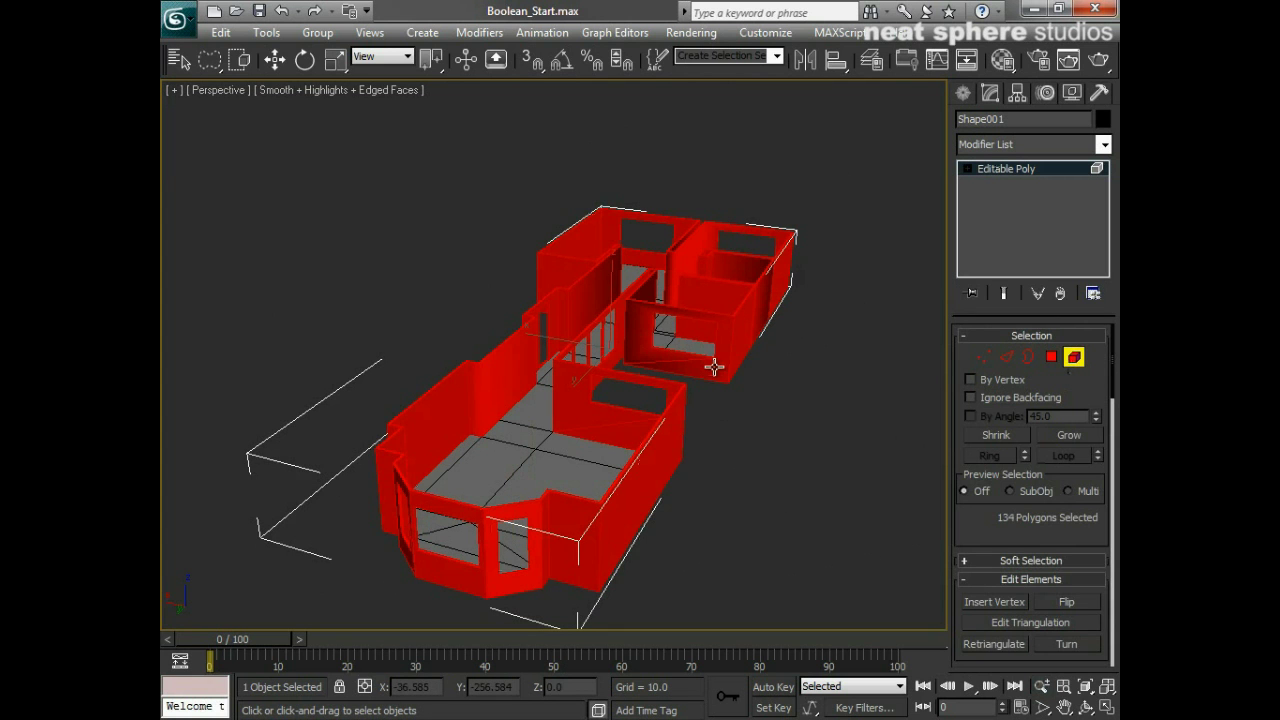
pyautogui.scroll(-10, 952, 443)
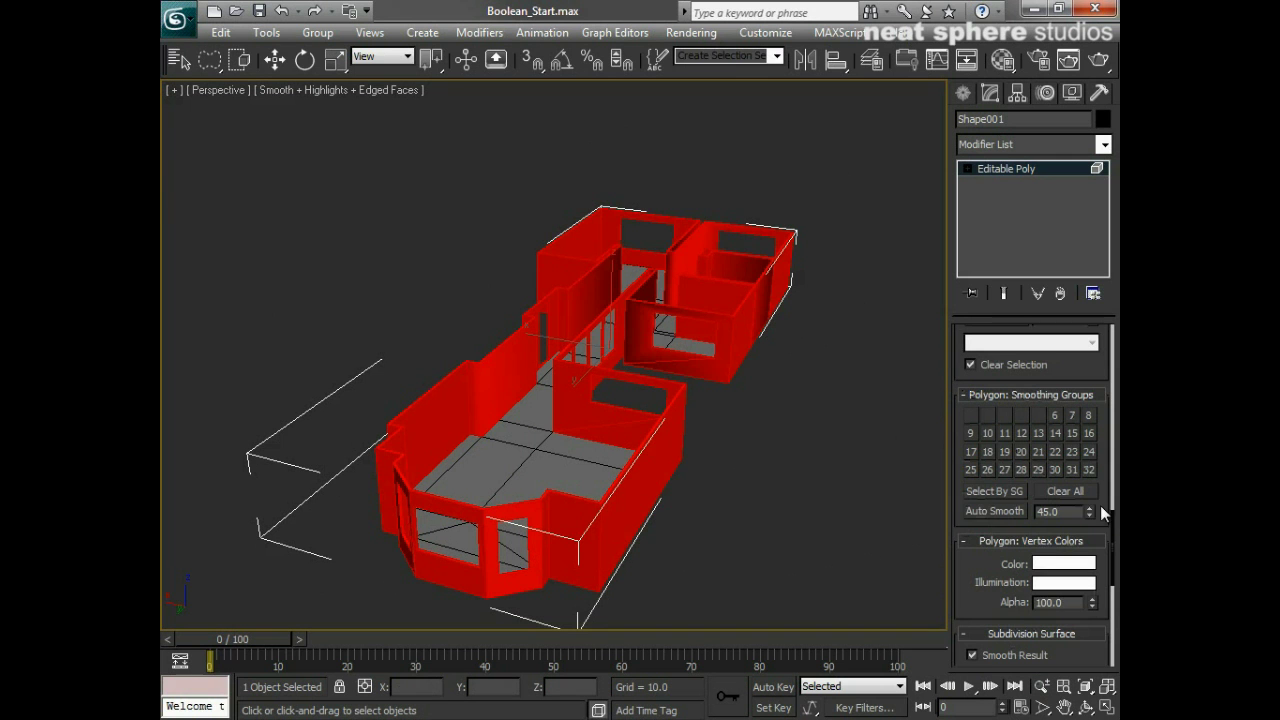
pyautogui.click(1002, 510)
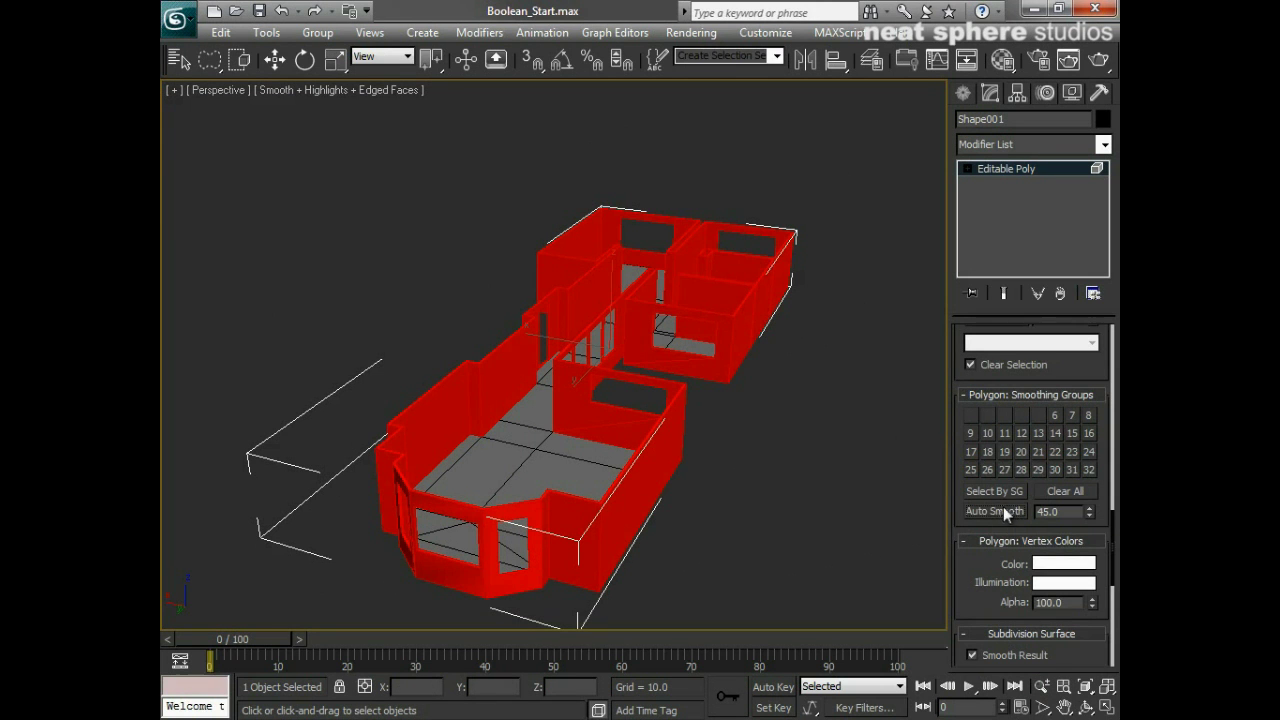
pyautogui.click(986, 170)
# - Examine the cut window and door openings along the corridor, courtyard and bay walls from several angles, ending with the walls deselected
pyautogui.keyDown('alt'); pyautogui.moveTo(851, 497); pyautogui.dragTo(543, 506, button='middle'); pyautogui.keyUp('alt')
pyautogui.hotkey('alt', 'z')
pyautogui.moveTo(597, 520); pyautogui.dragTo(603, 456)
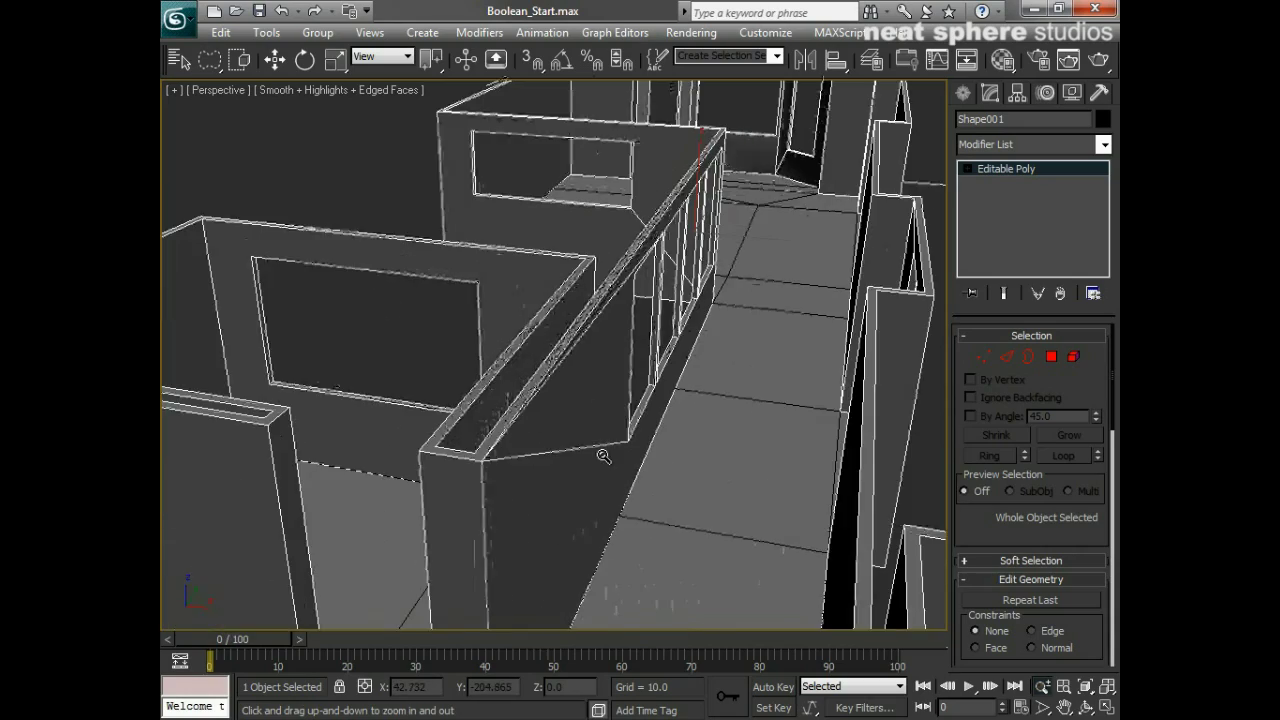
pyautogui.scroll(-1, 604, 458)
pyautogui.keyDown('alt'); pyautogui.moveTo(625, 513); pyautogui.dragTo(791, 506, button='middle'); pyautogui.keyUp('alt')
pyautogui.moveTo(791, 506); pyautogui.dragTo(662, 521)
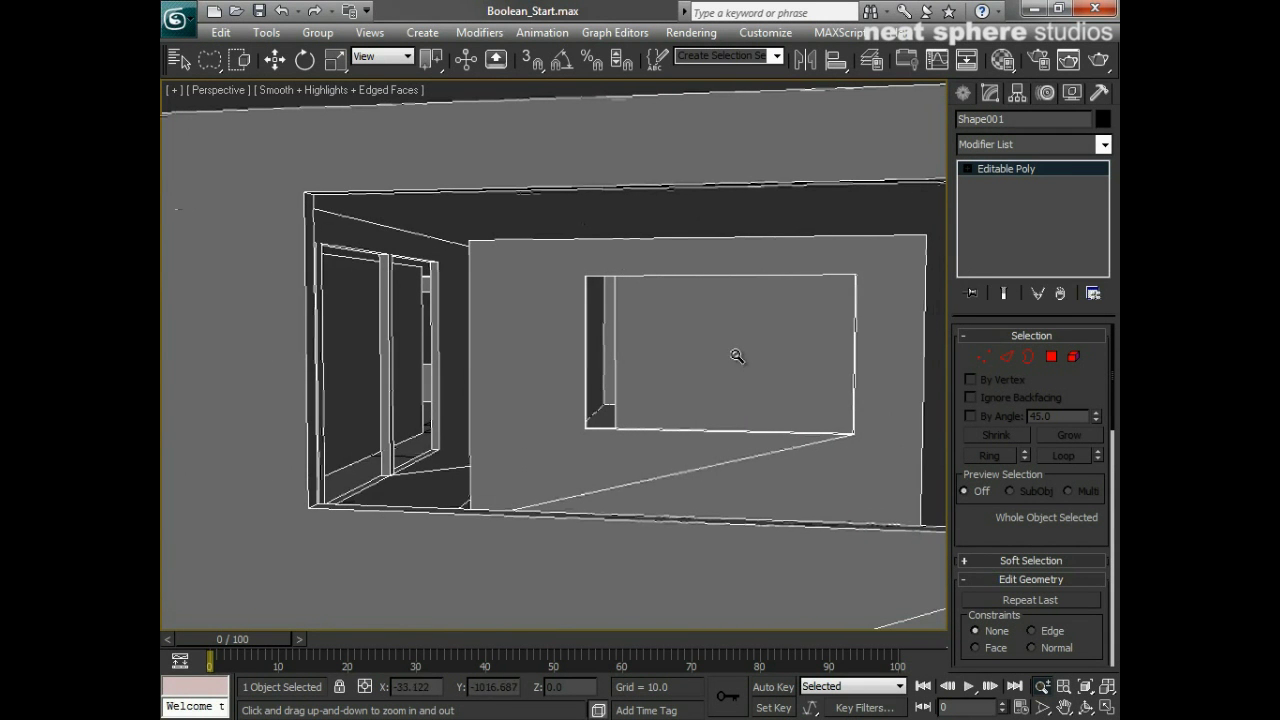
pyautogui.moveTo(497, 377); pyautogui.dragTo(726, 377, button='middle')
pyautogui.moveTo(653, 325); pyautogui.dragTo(711, 439)
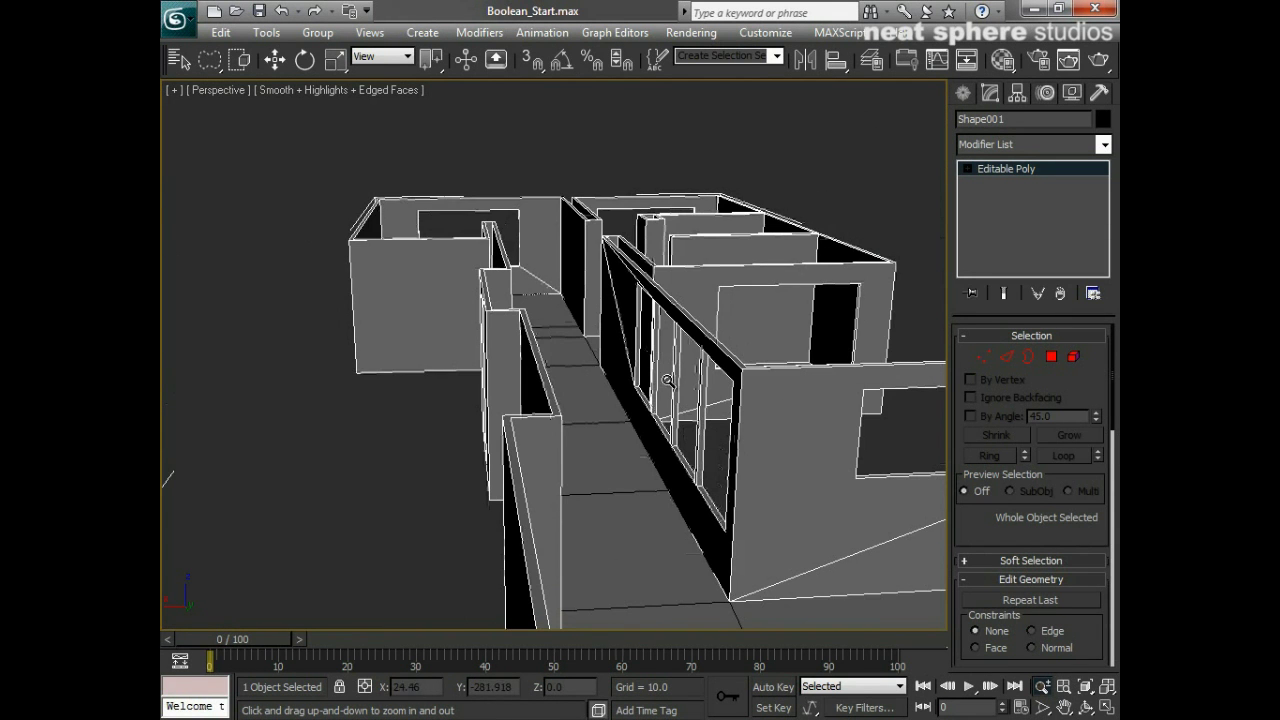
pyautogui.keyDown('alt'); pyautogui.moveTo(708, 445); pyautogui.dragTo(769, 455, button='middle'); pyautogui.keyUp('alt')
pyautogui.keyDown('alt'); pyautogui.moveTo(884, 490); pyautogui.dragTo(697, 480, button='middle'); pyautogui.keyUp('alt')
pyautogui.moveTo(726, 390); pyautogui.dragTo(731, 437)
pyautogui.keyDown('alt'); pyautogui.moveTo(731, 437); pyautogui.dragTo(511, 554, button='middle'); pyautogui.keyUp('alt')
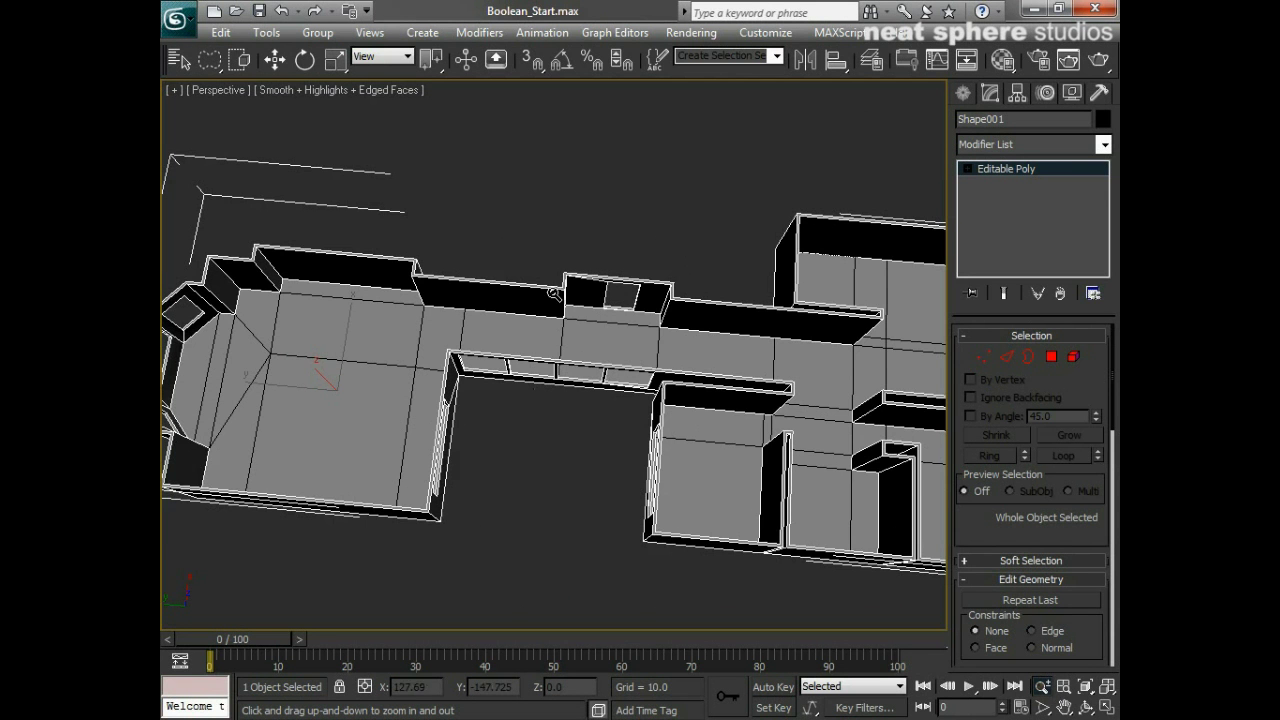
pyautogui.moveTo(555, 293); pyautogui.dragTo(465, 510)
pyautogui.keyDown('alt'); pyautogui.moveTo(393, 522); pyautogui.dragTo(576, 338, button='middle'); pyautogui.keyUp('alt')
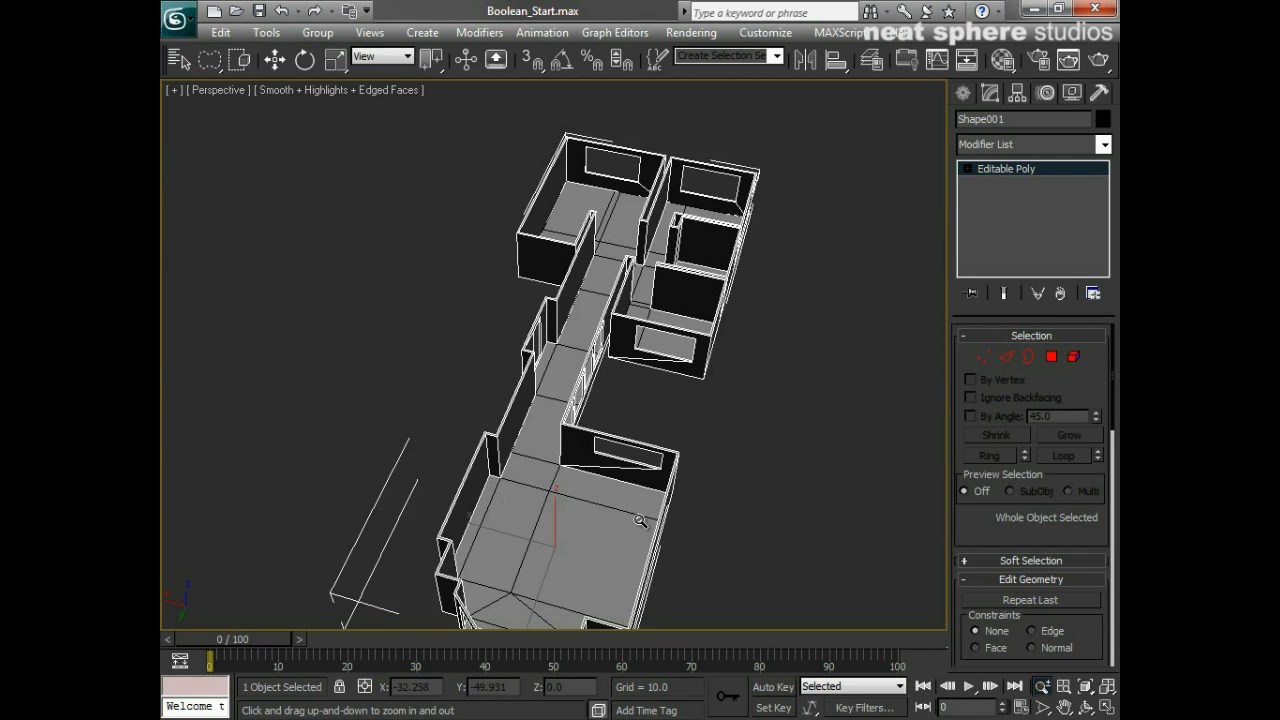
pyautogui.moveTo(640, 521); pyautogui.dragTo(639, 410, button='middle')
pyautogui.scroll(3, 652, 446)
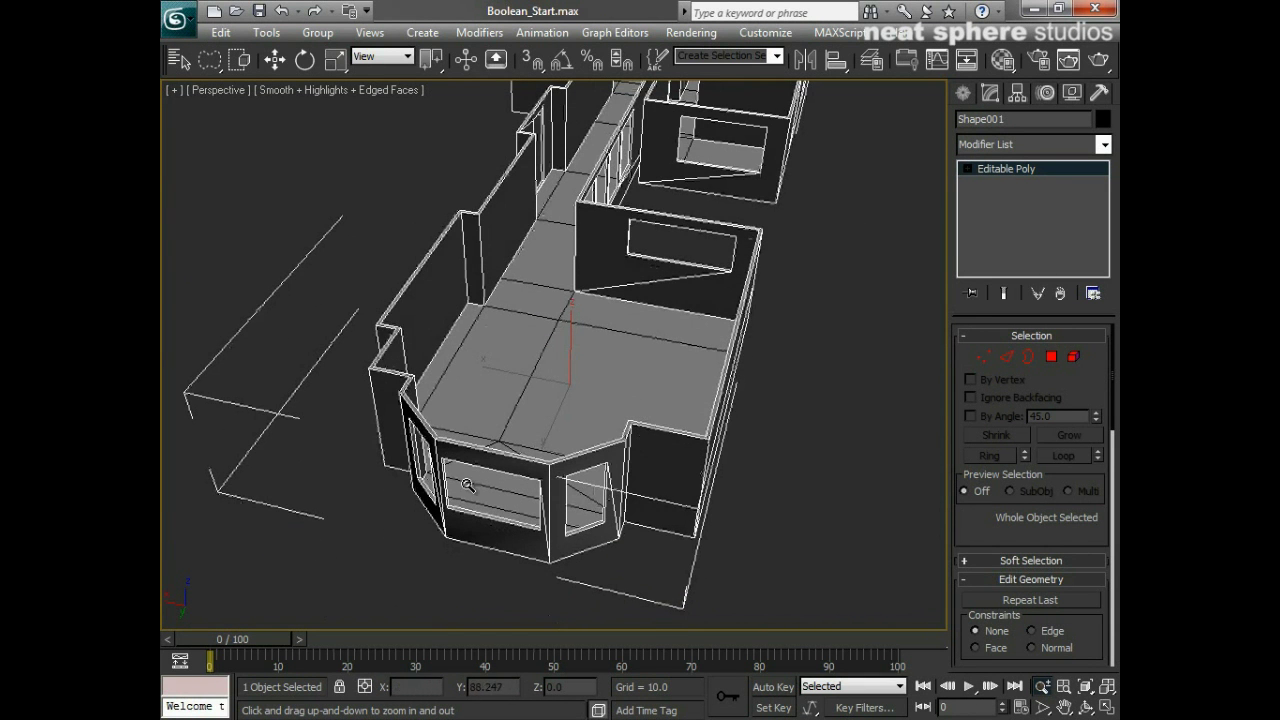
pyautogui.rightClick(831, 343)
pyautogui.click(825, 458)
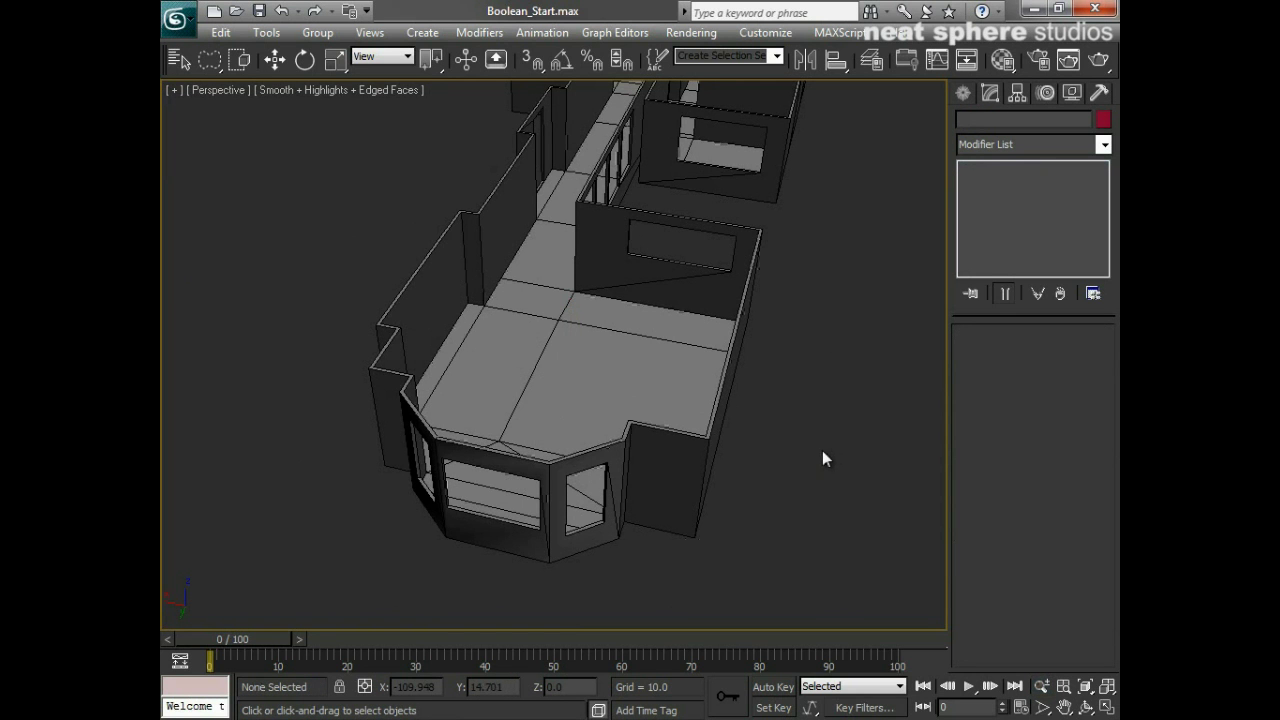
# - Create a standard box in the empty space beside the apartment, about 114 long, 74 wide and 123 high
pyautogui.moveTo(874, 427); pyautogui.dragTo(666, 417, button='middle')
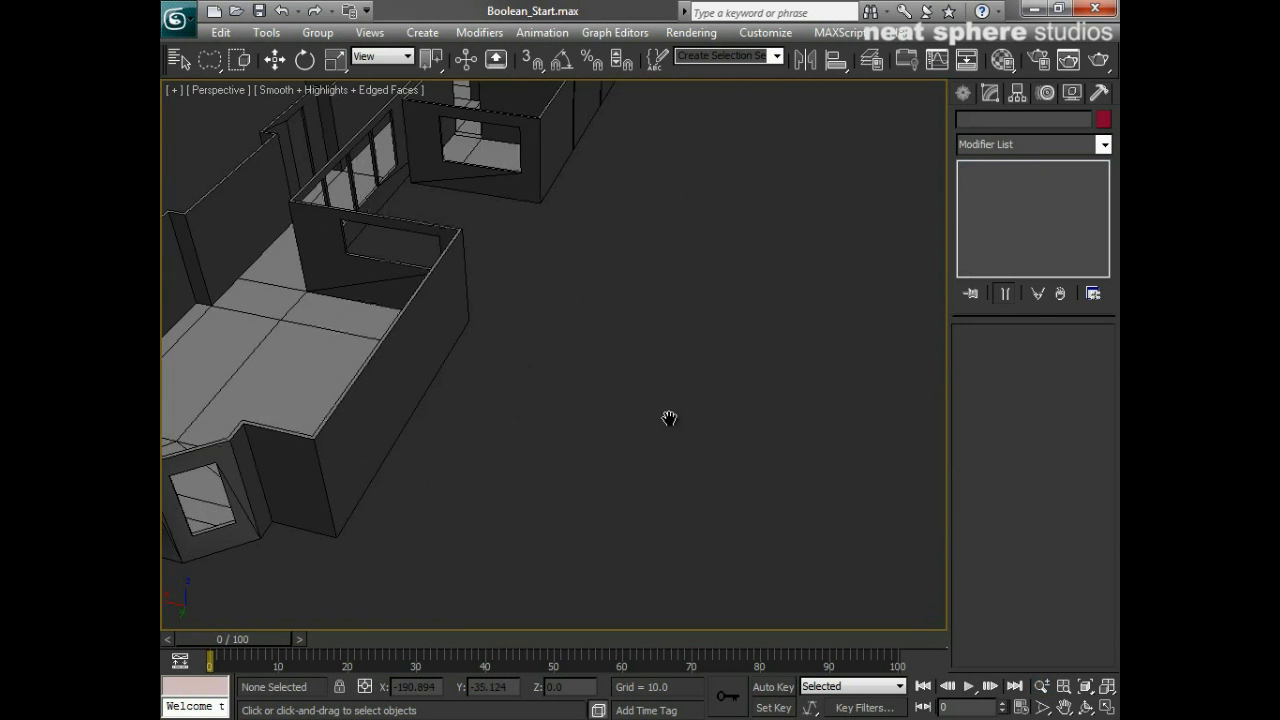
pyautogui.hotkey('alt', 'z')
pyautogui.moveTo(531, 277); pyautogui.dragTo(519, 352)
pyautogui.moveTo(519, 352); pyautogui.dragTo(516, 379, button='middle')
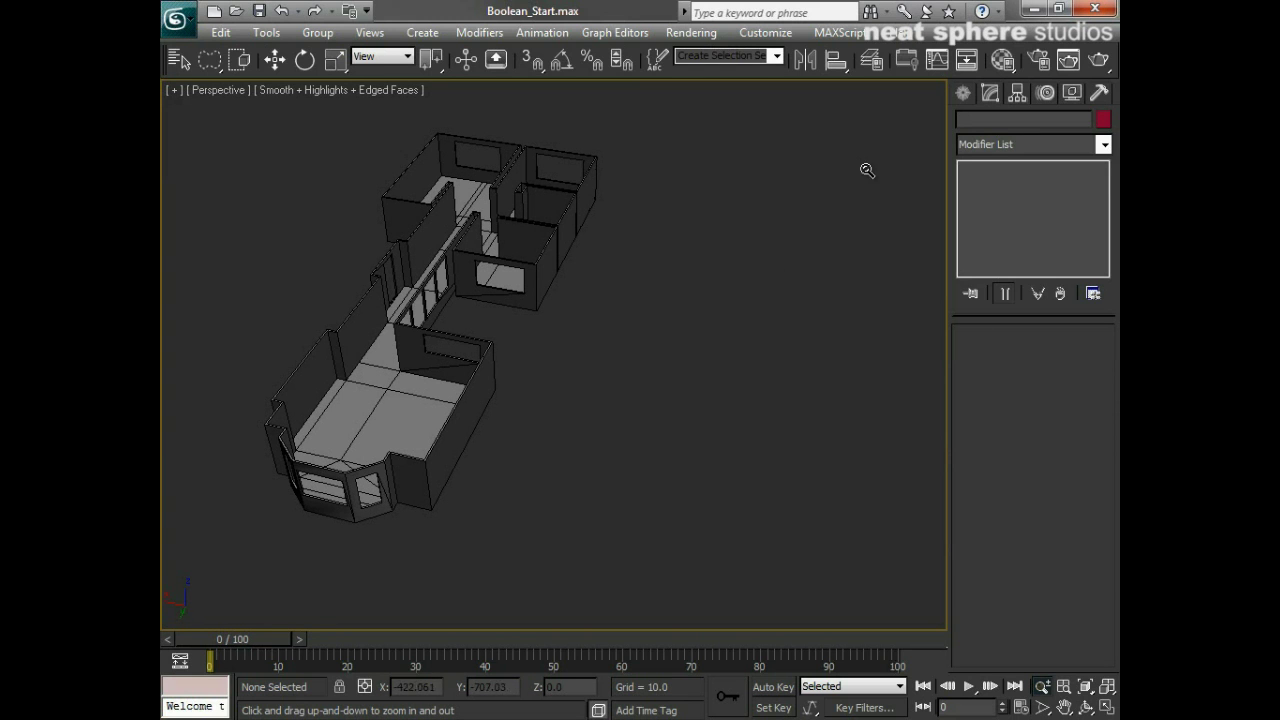
pyautogui.click(963, 95)
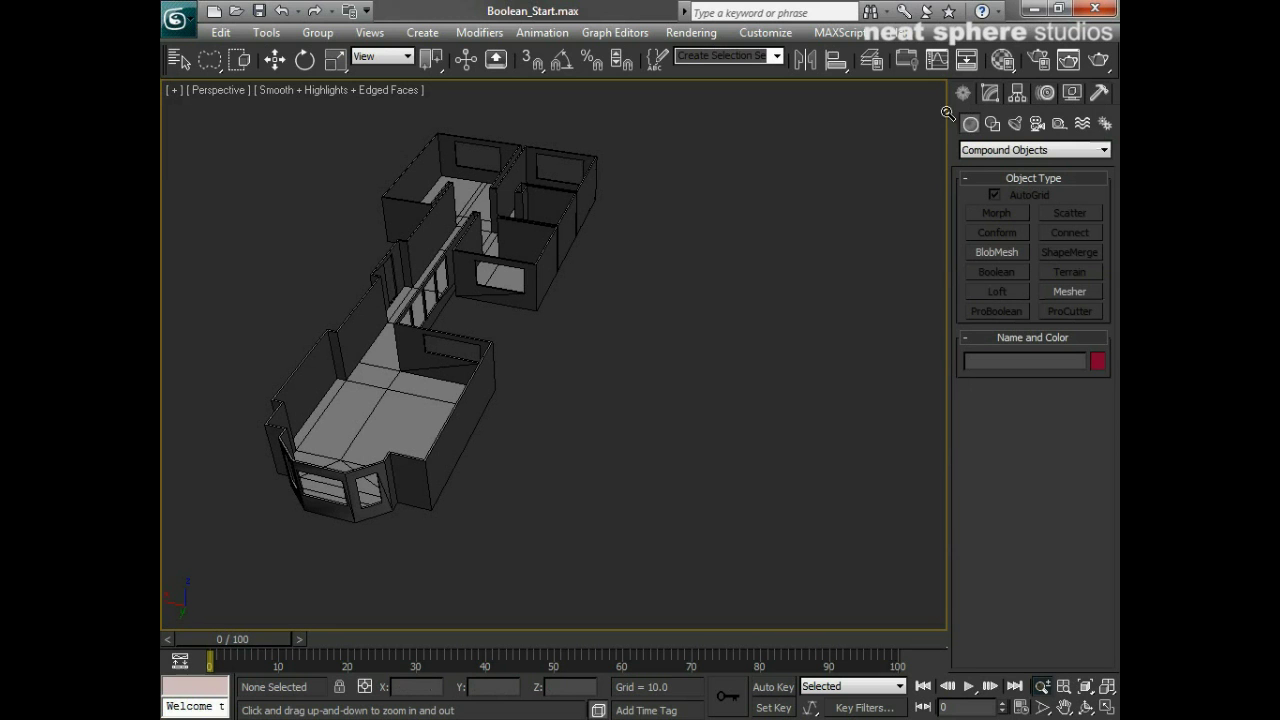
pyautogui.click(995, 150)
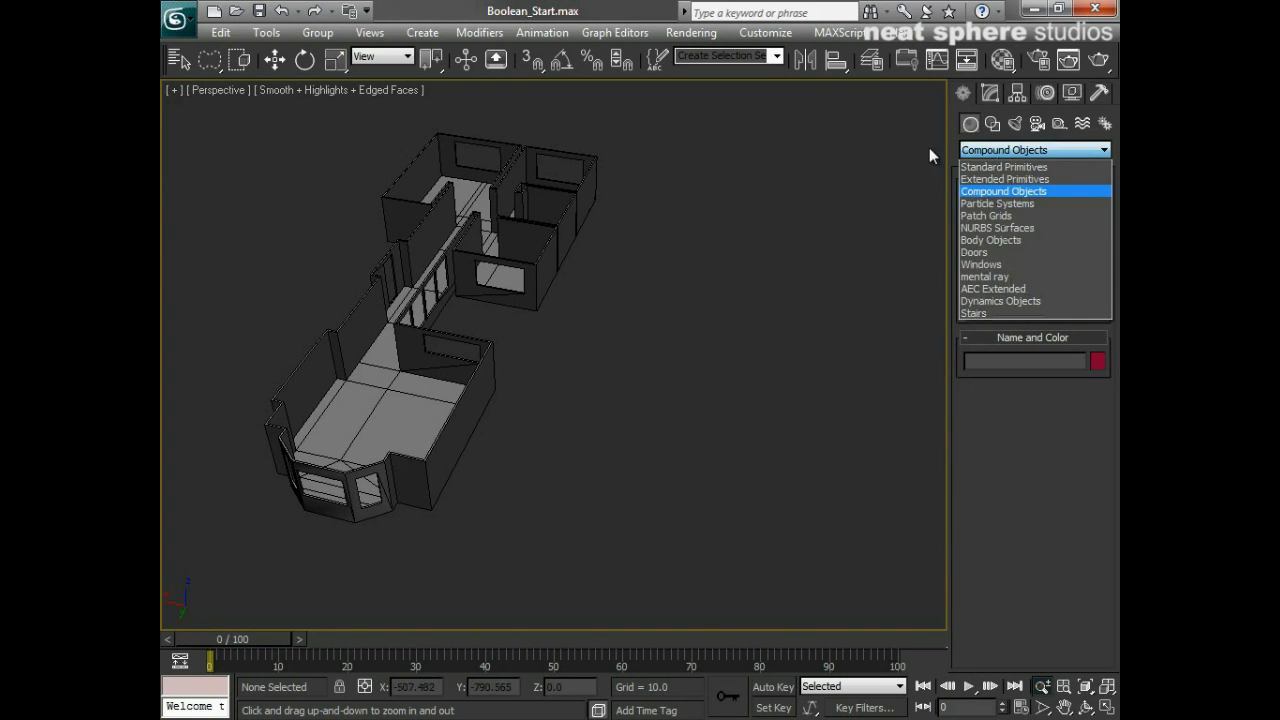
pyautogui.click(990, 163)
pyautogui.click(997, 213)
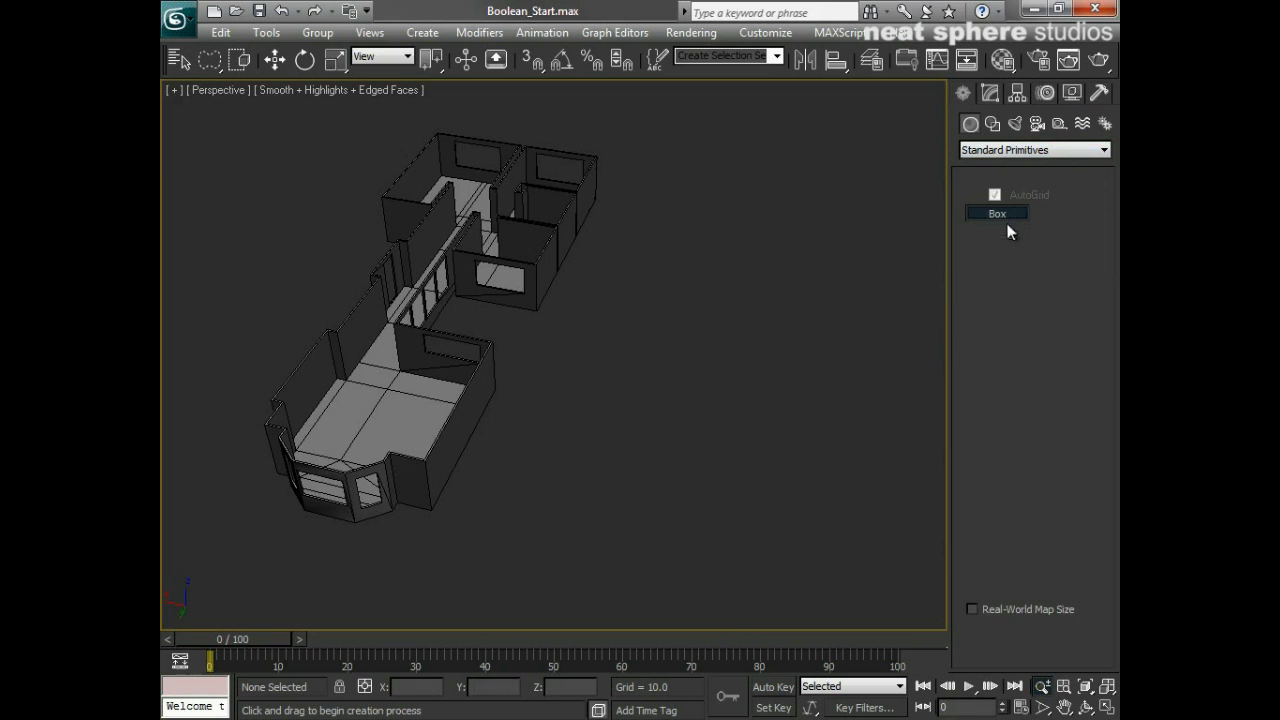
pyautogui.moveTo(633, 362); pyautogui.dragTo(536, 420)
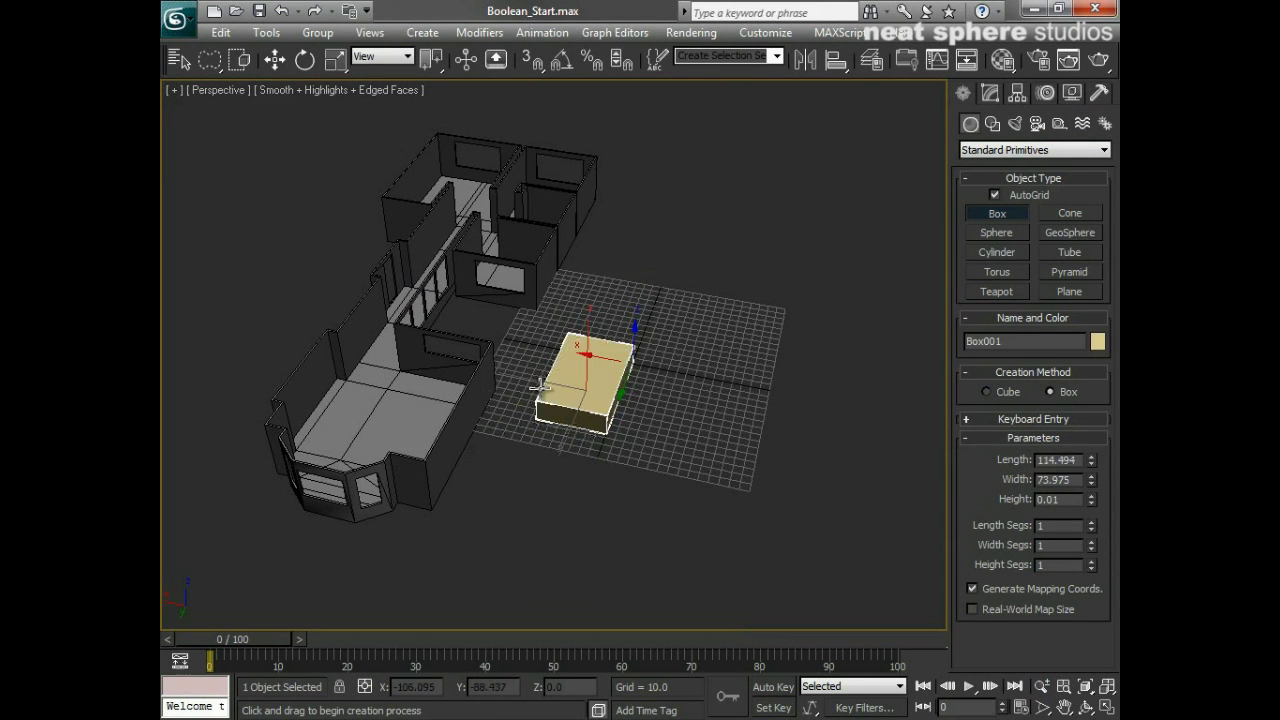
pyautogui.click(540, 305)
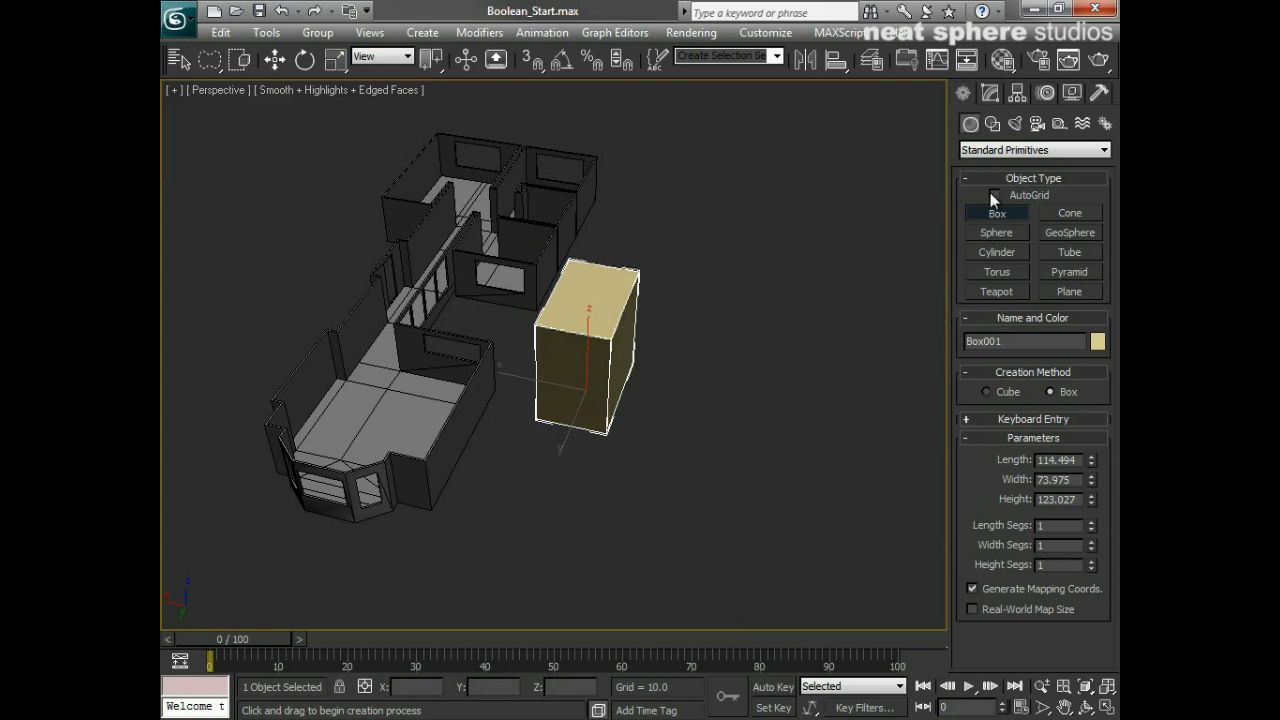
# - Create a standard sphere next to the new box and finish creating primitives
pyautogui.click(997, 232)
pyautogui.moveTo(654, 409); pyautogui.dragTo(692, 438)
pyautogui.rightClick(625, 517)
# - Move the sphere up and against the box so that it partly overlaps the box's outer side
pyautogui.keyDown('alt'); pyautogui.moveTo(625, 517); pyautogui.dragTo(625, 478, button='middle'); pyautogui.keyUp('alt')
pyautogui.press('w')
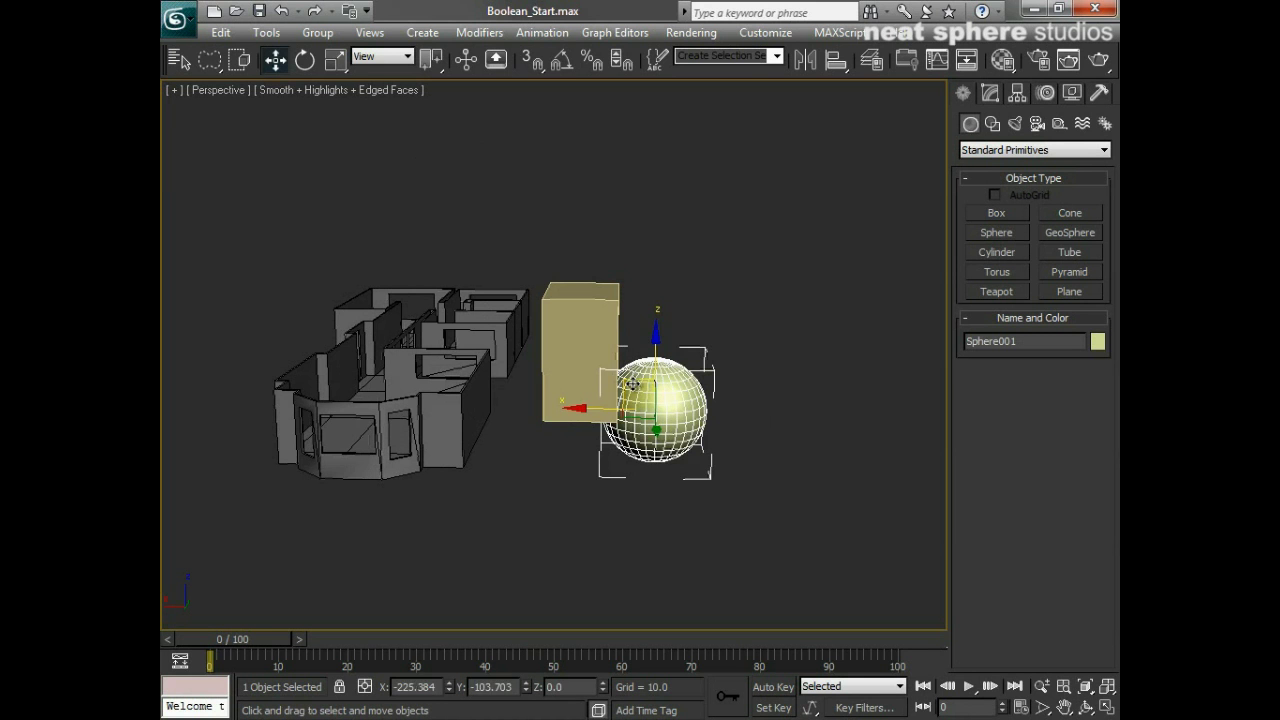
pyautogui.moveTo(632, 384); pyautogui.dragTo(611, 329)
pyautogui.click(592, 330)
pyautogui.keyDown('alt'); pyautogui.moveTo(650, 372); pyautogui.dragTo(568, 508, button='middle'); pyautogui.keyUp('alt')
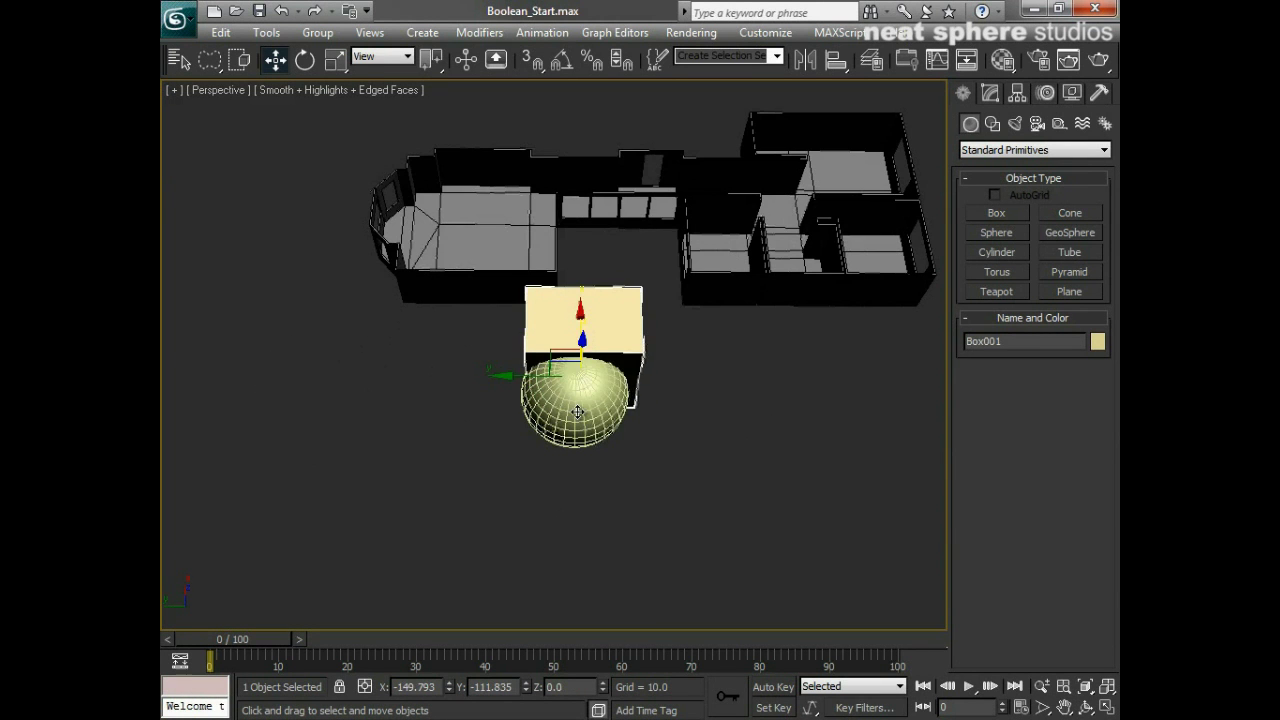
pyautogui.click(579, 414)
pyautogui.moveTo(502, 394); pyautogui.dragTo(511, 411)
pyautogui.keyDown('alt'); pyautogui.moveTo(511, 411); pyautogui.dragTo(677, 268, button='middle'); pyautogui.keyUp('alt')
pyautogui.click(677, 268)
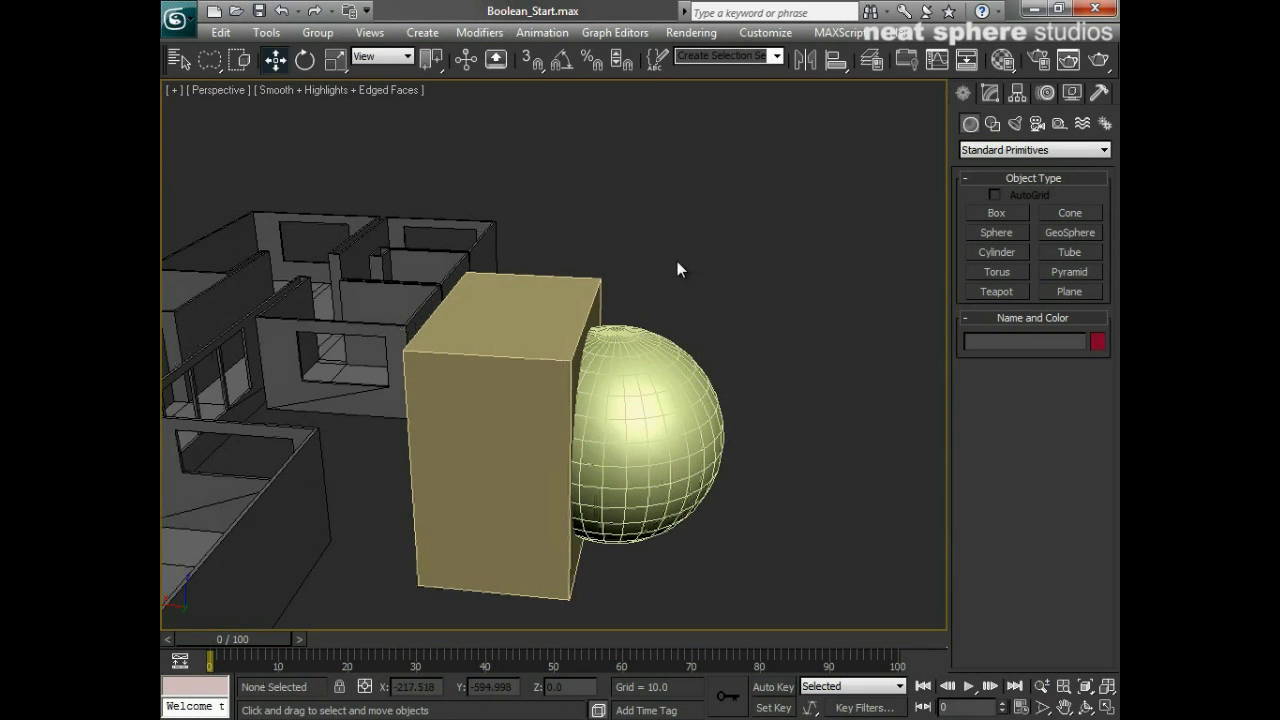
# - Switch to the rectangular selection region and convert the box and the sphere together to Editable Poly
pyautogui.moveTo(553, 455); pyautogui.dragTo(553, 455)
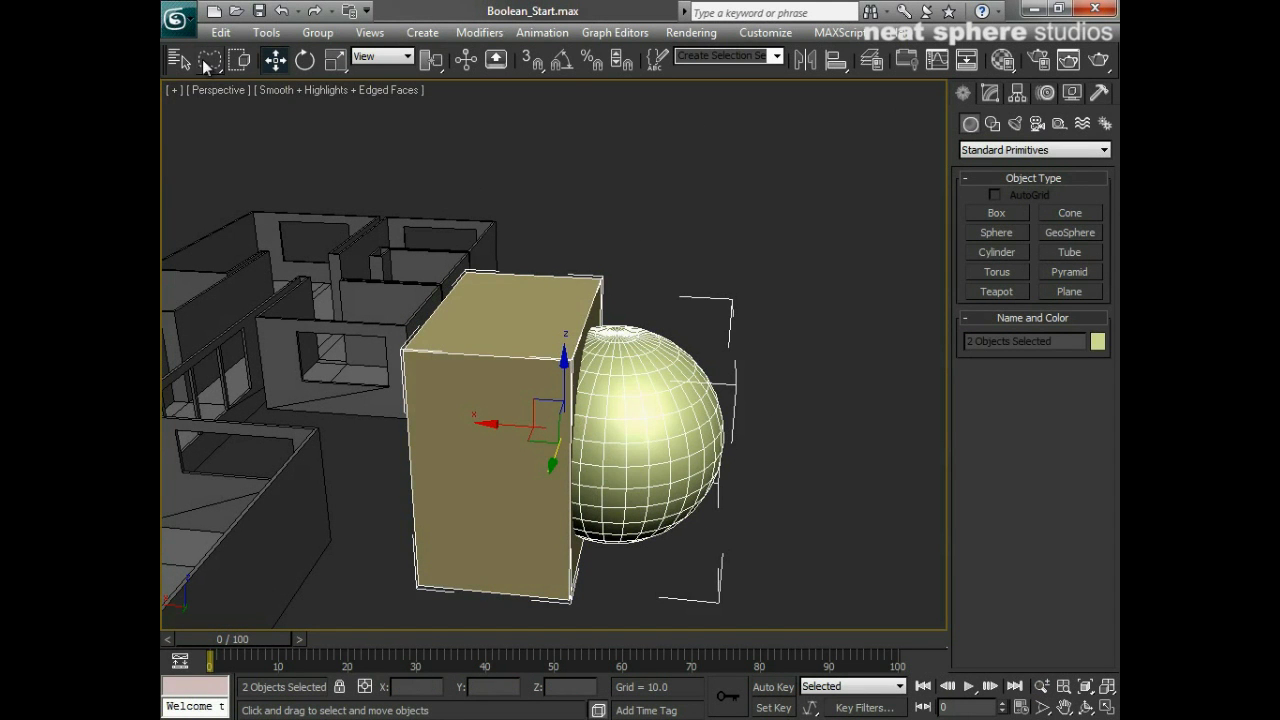
pyautogui.moveTo(202, 59); pyautogui.dragTo(205, 61)
pyautogui.rightClick(548, 291)
pyautogui.moveTo(580, 454)
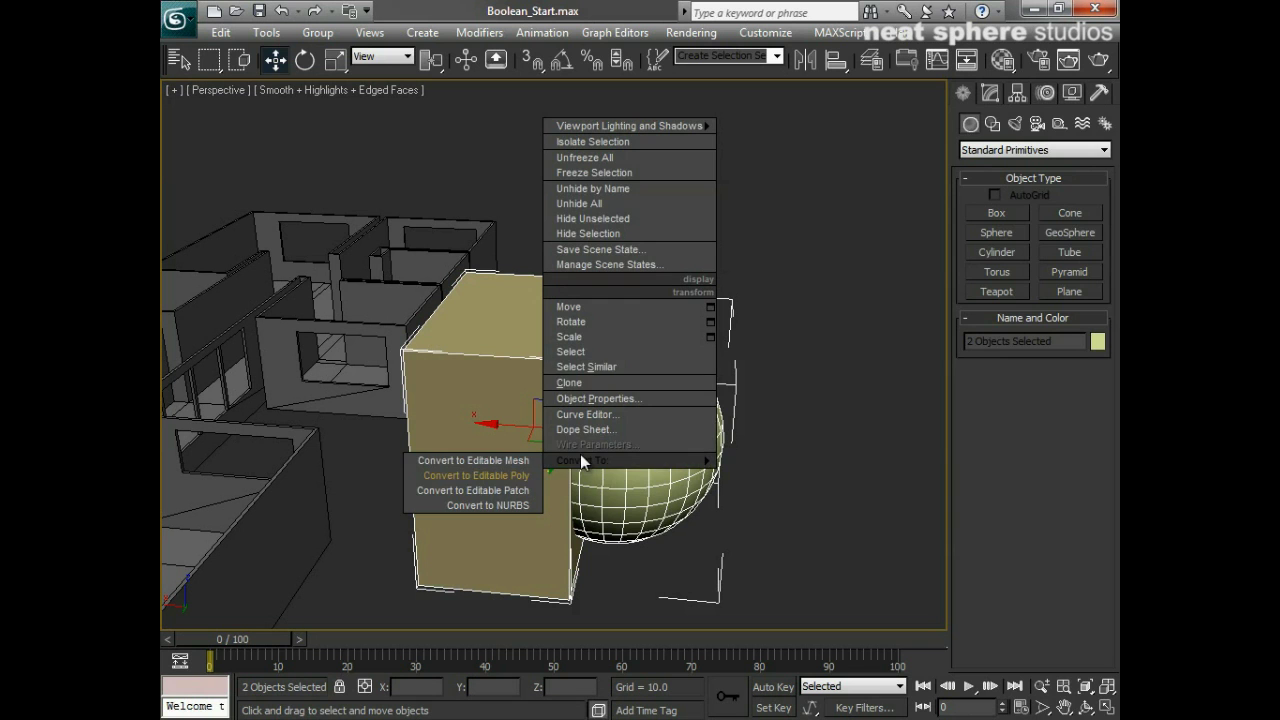
pyautogui.click(500, 474)
pyautogui.click(749, 389)
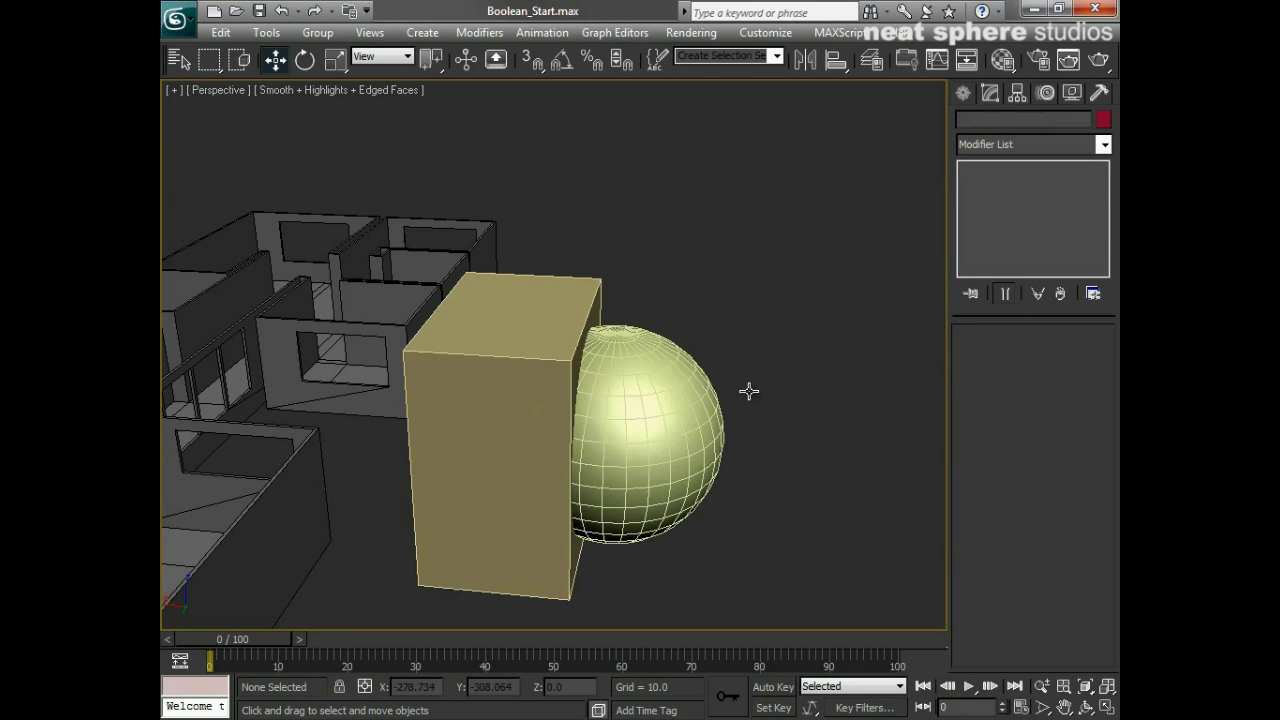
pyautogui.click(680, 449)
pyautogui.click(538, 292)
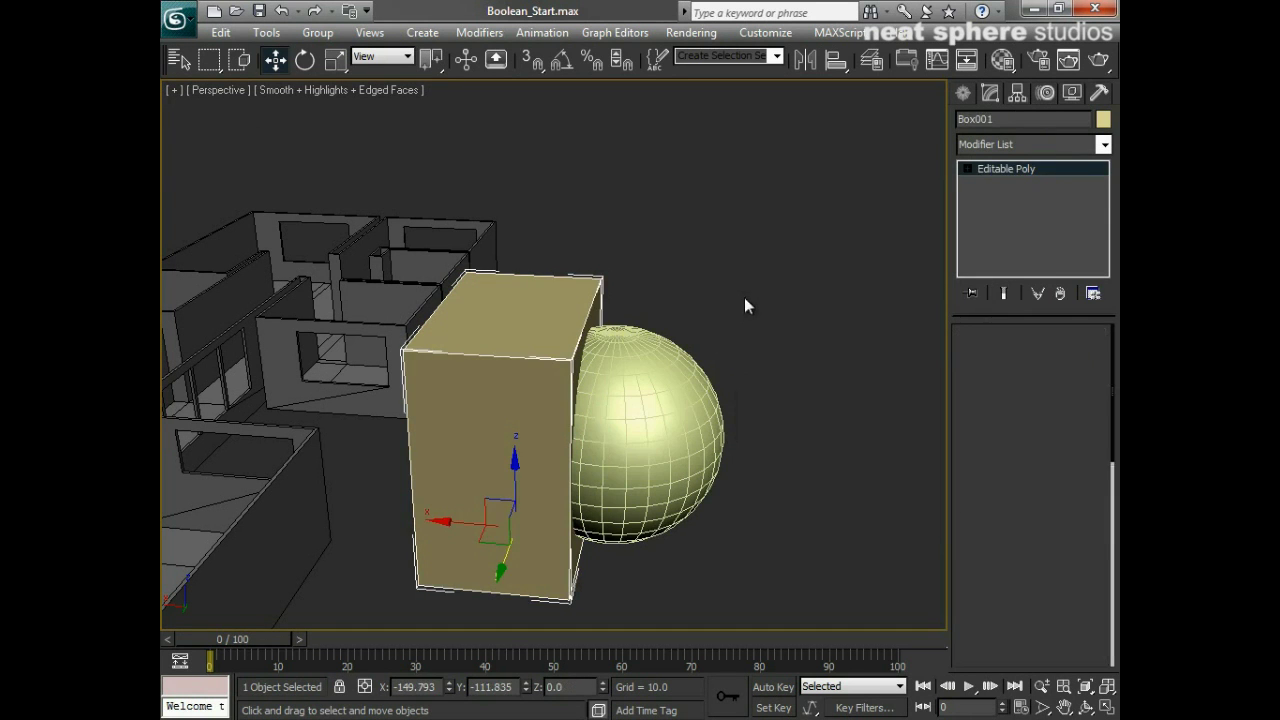
# - Clone the overlapping box and sphere as 2 independent copies, spaced in a row along X away from the apartment
pyautogui.moveTo(734, 261); pyautogui.dragTo(597, 475)
pyautogui.scroll(-5, 597, 475)
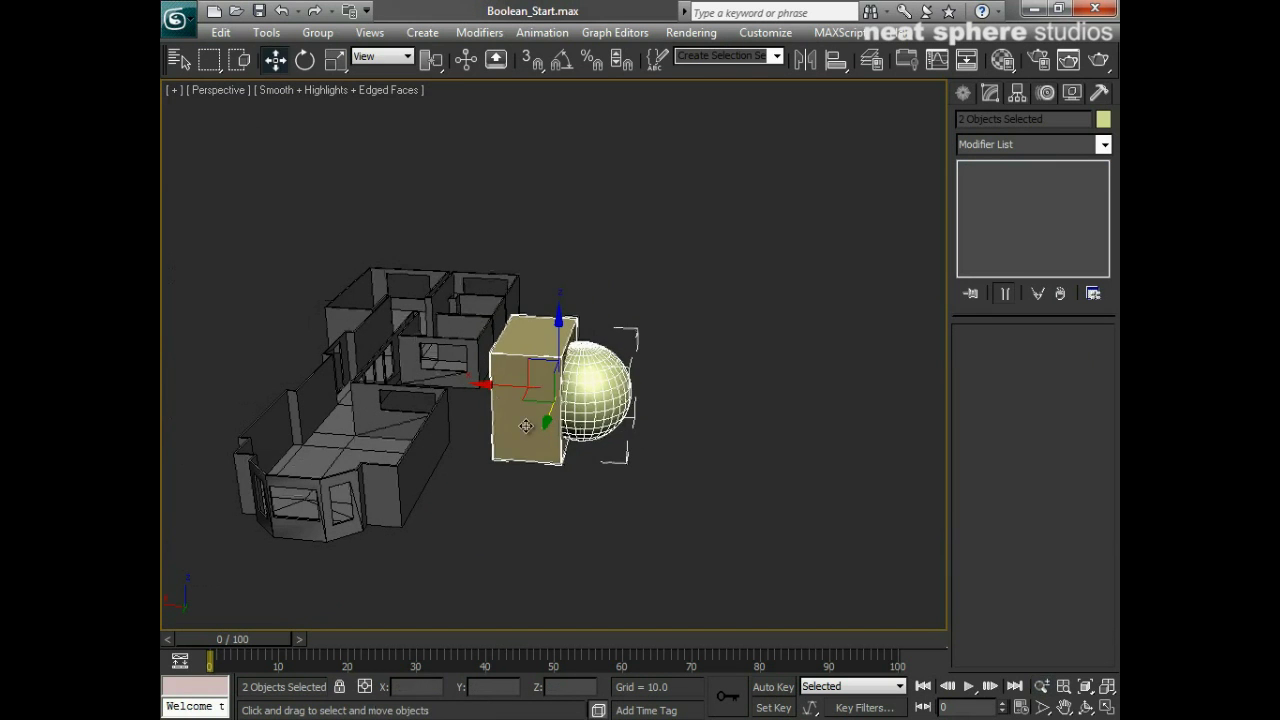
pyautogui.moveTo(495, 396)
pyautogui.keyDown('shift'); pyautogui.mouseDown()
pyautogui.moveTo(693, 396)
pyautogui.moveTo(682, 398)
pyautogui.mouseUp(); pyautogui.keyUp('shift')
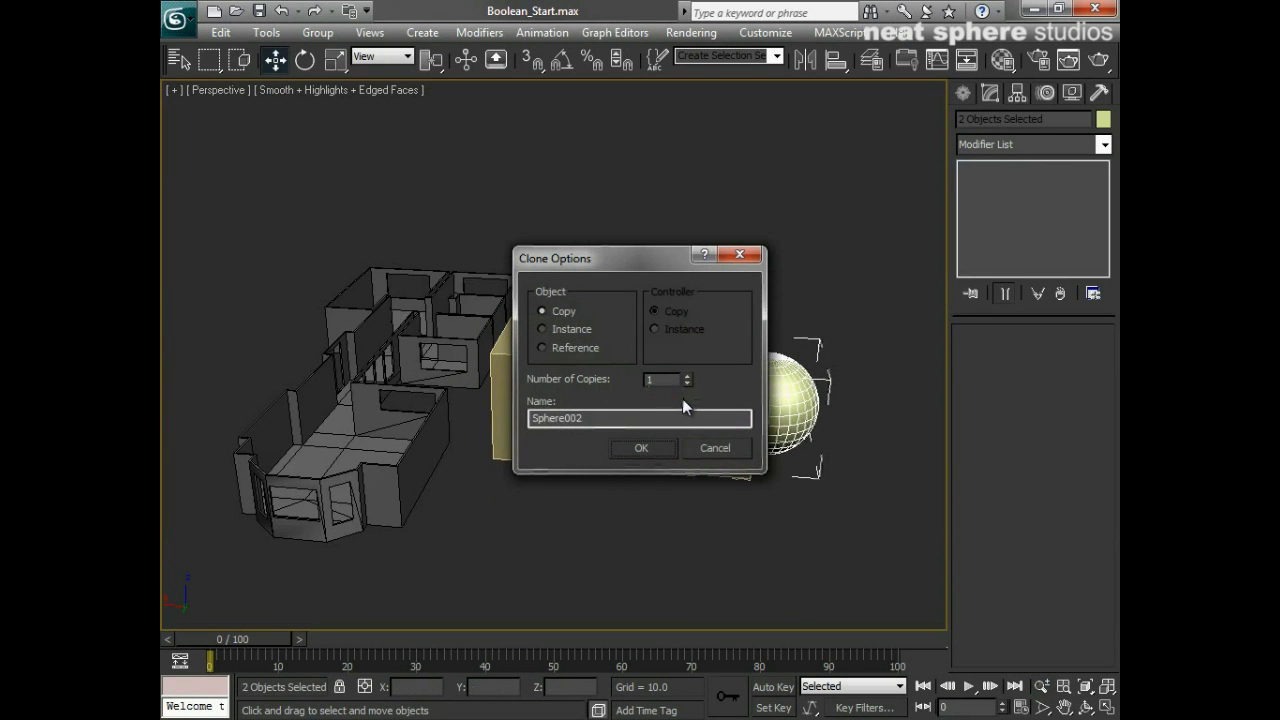
pyautogui.click(687, 376)
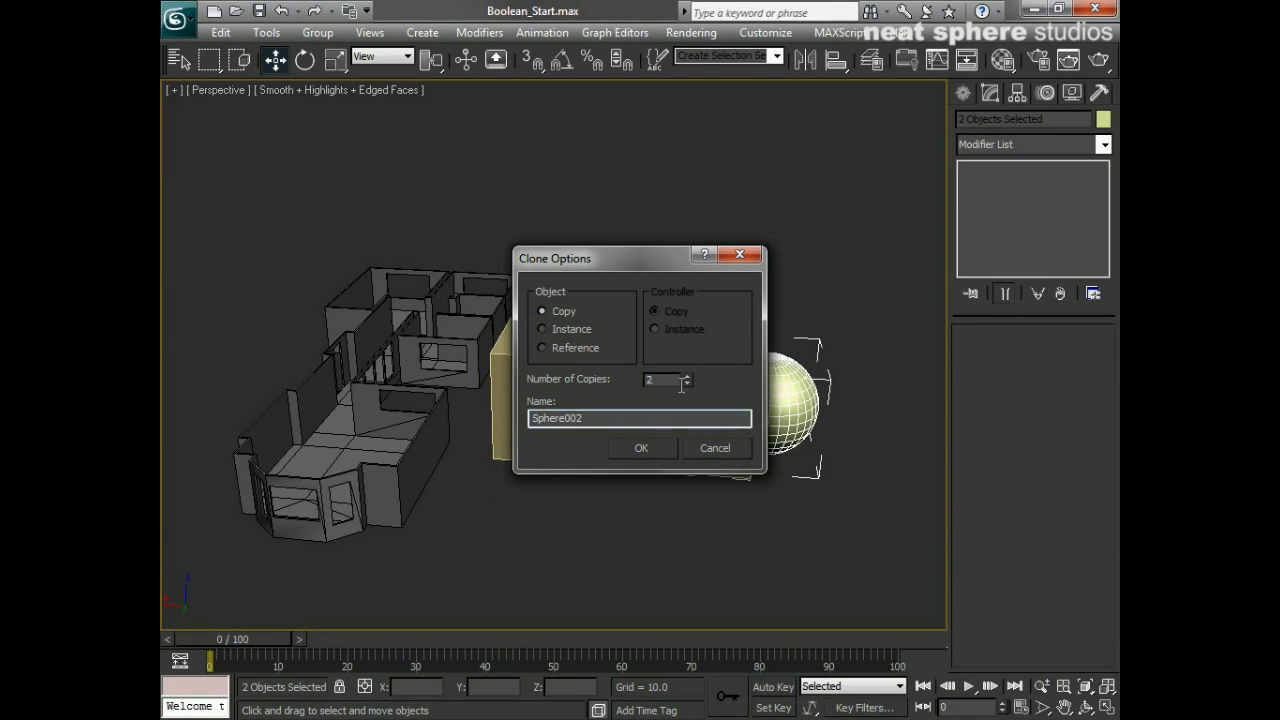
pyautogui.click(657, 449)
pyautogui.moveTo(756, 515); pyautogui.dragTo(625, 526, button='middle')
pyautogui.click(640, 519)
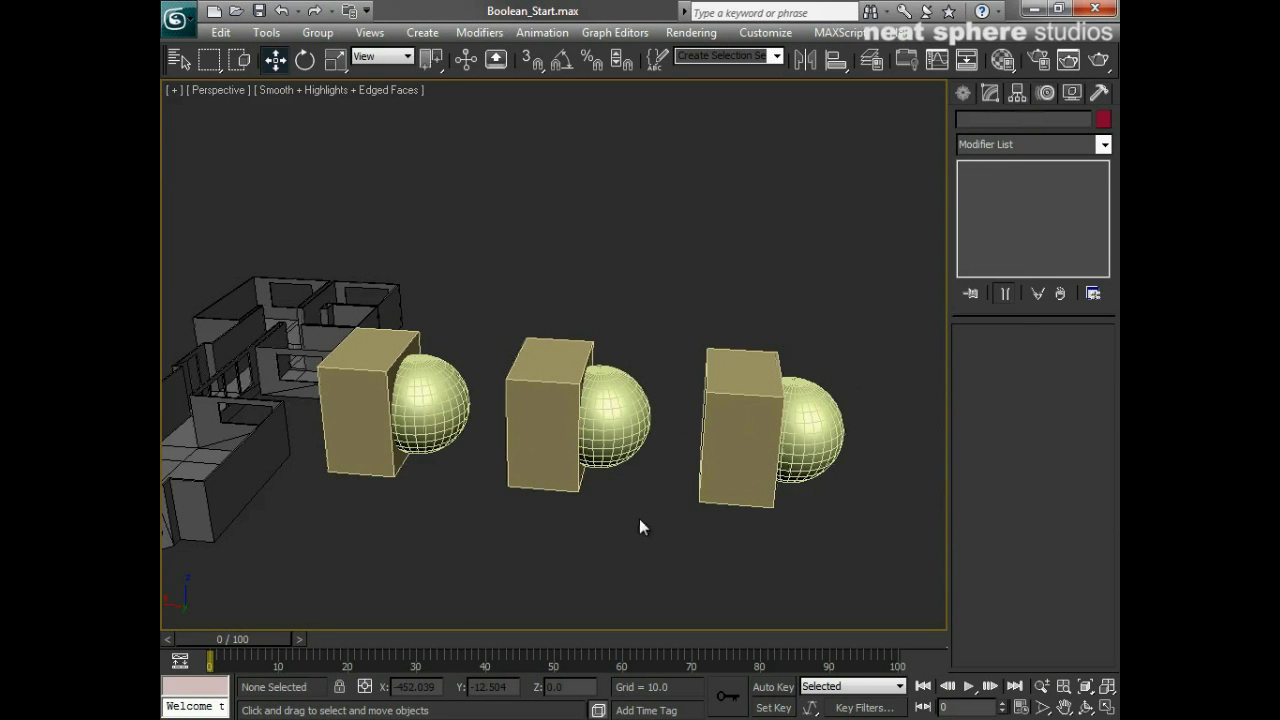
# - Use ProBoolean Subtraction to cut the sphere out of the box nearest the apartment, and inspect the carved side
pyautogui.click(403, 340)
pyautogui.keyDown('alt'); pyautogui.moveTo(376, 500); pyautogui.dragTo(398, 550, button='middle'); pyautogui.keyUp('alt')
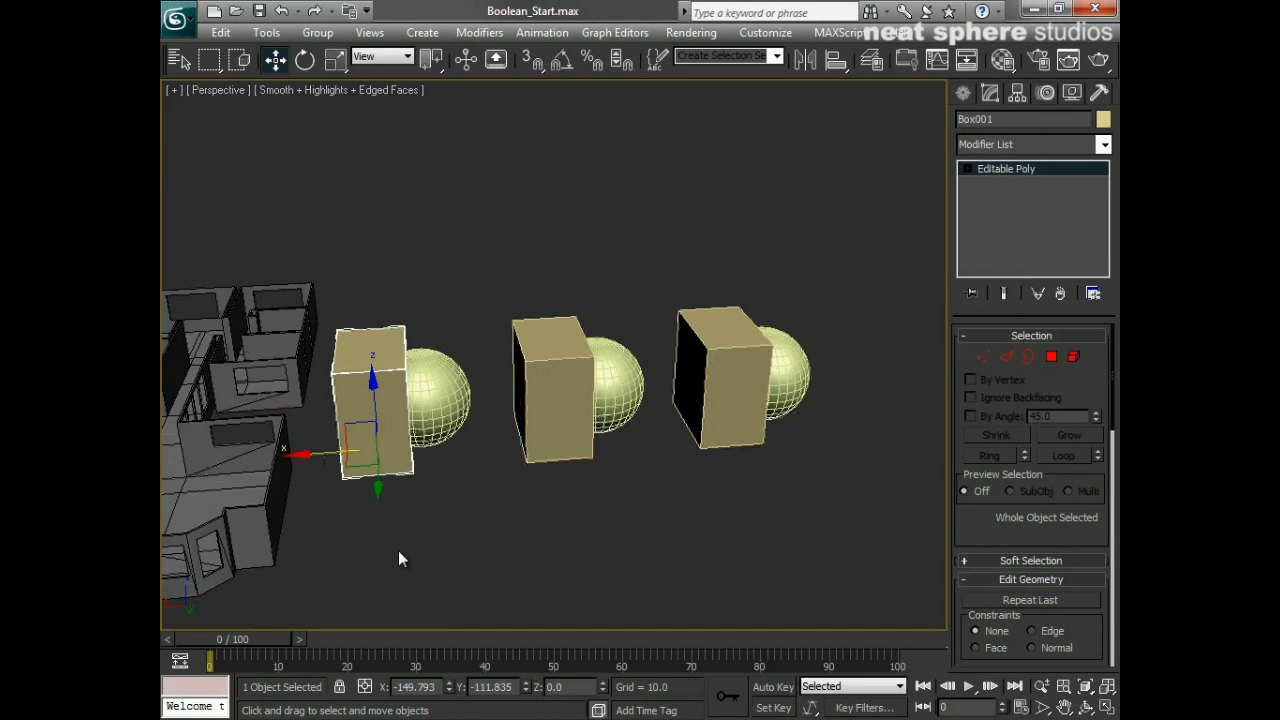
pyautogui.hotkey('alt', 'z')
pyautogui.moveTo(435, 531); pyautogui.dragTo(826, 323)
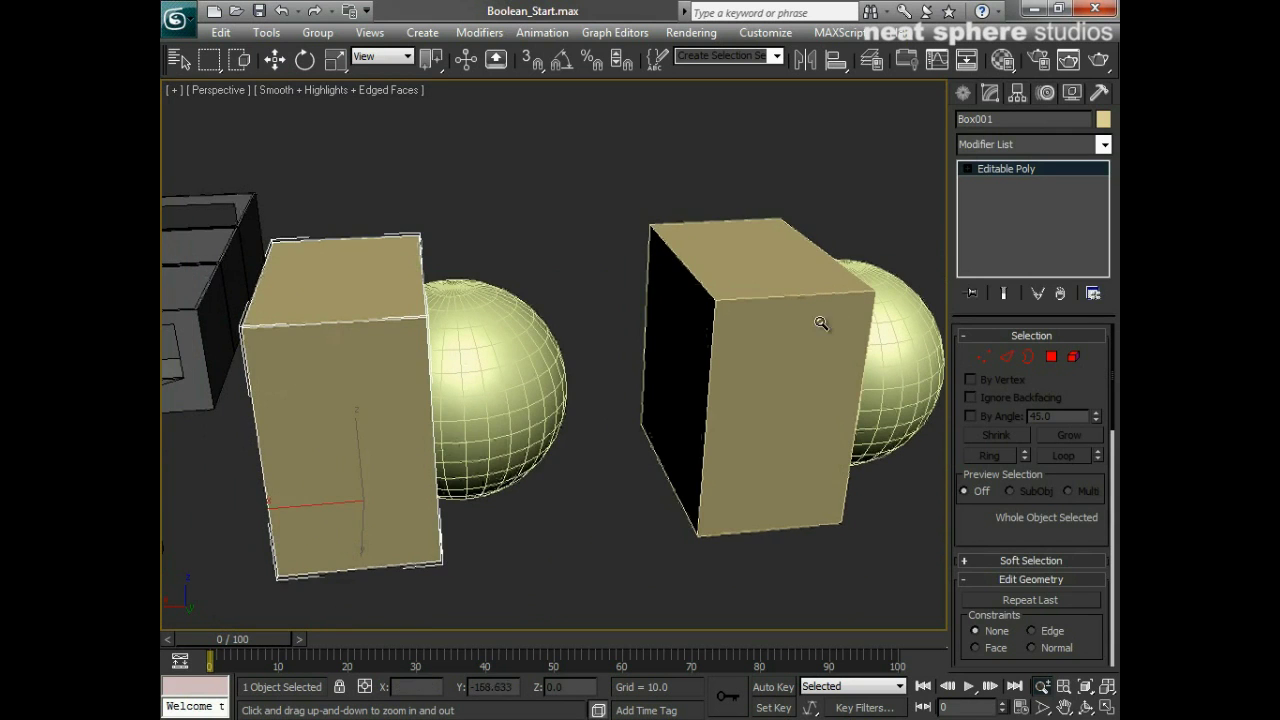
pyautogui.click(964, 92)
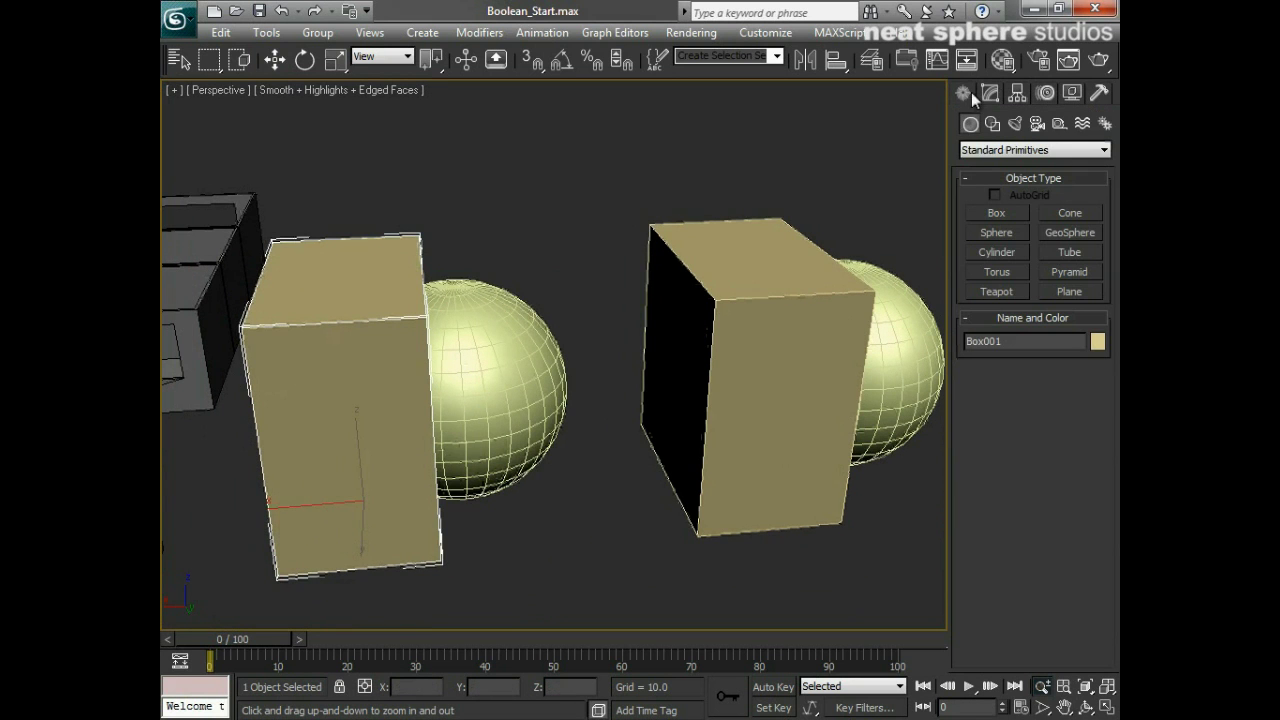
pyautogui.click(974, 150)
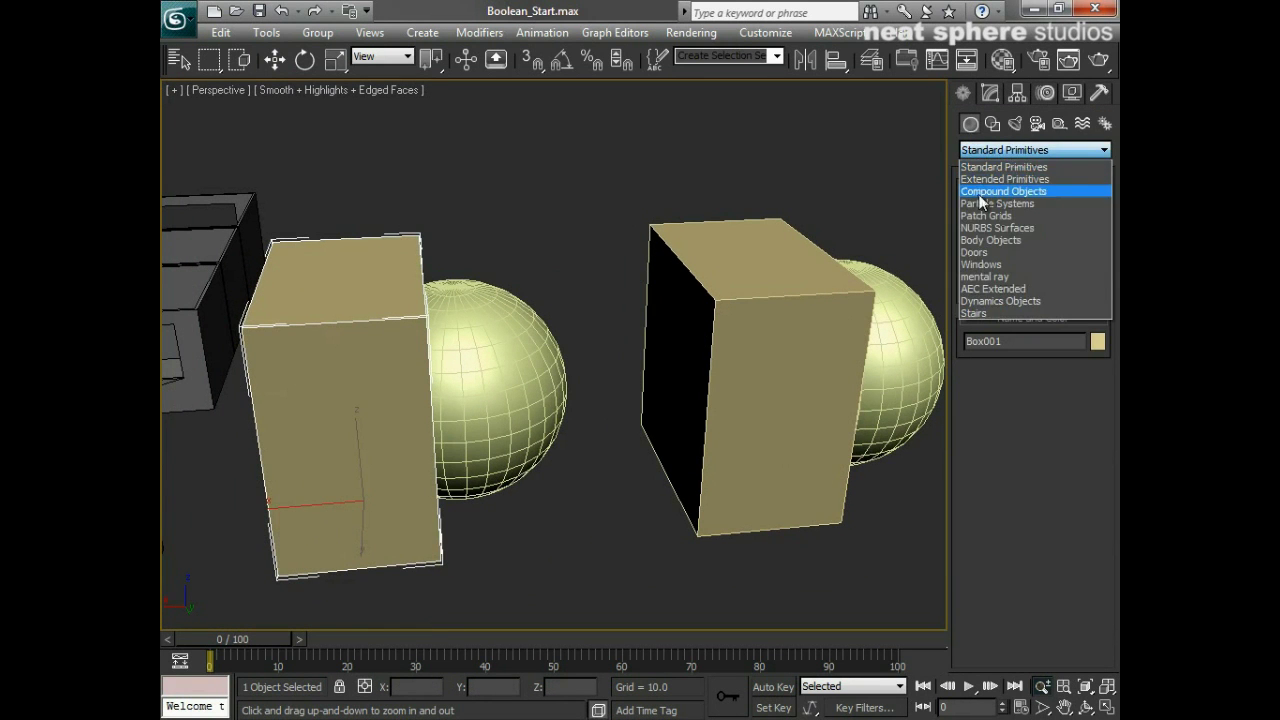
pyautogui.click(984, 192)
pyautogui.click(997, 312)
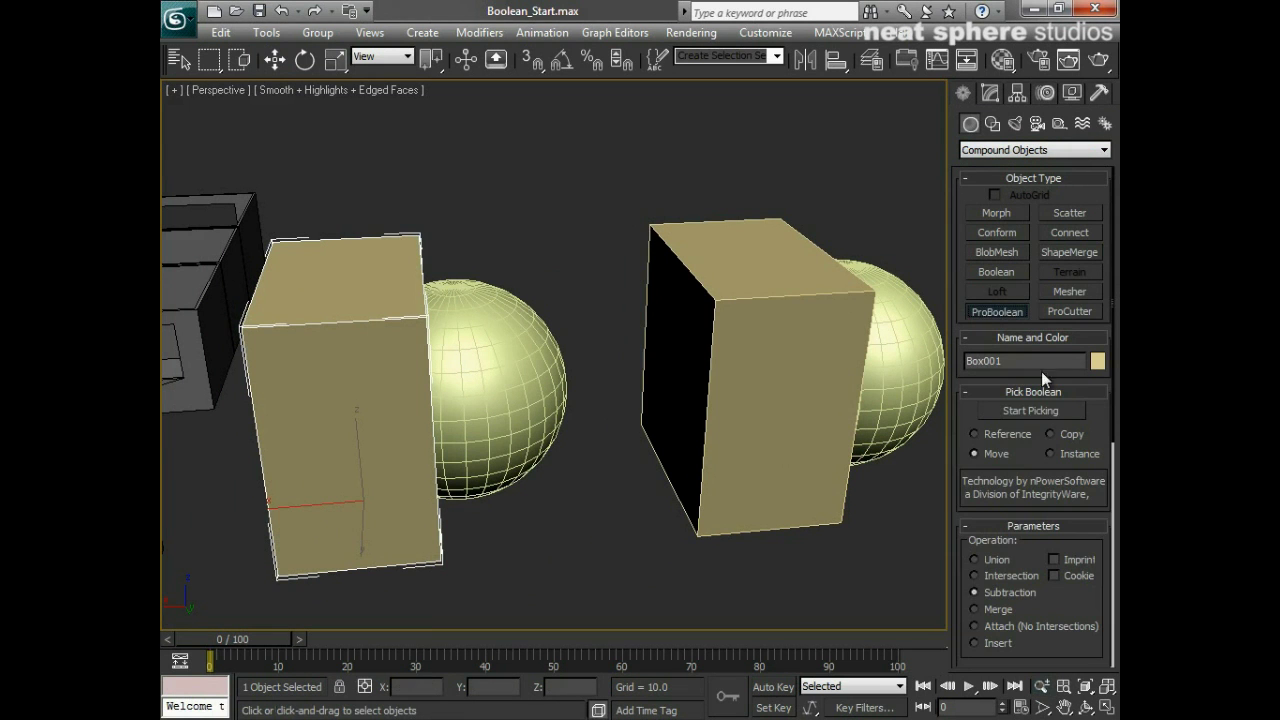
pyautogui.click(1042, 413)
pyautogui.click(539, 362)
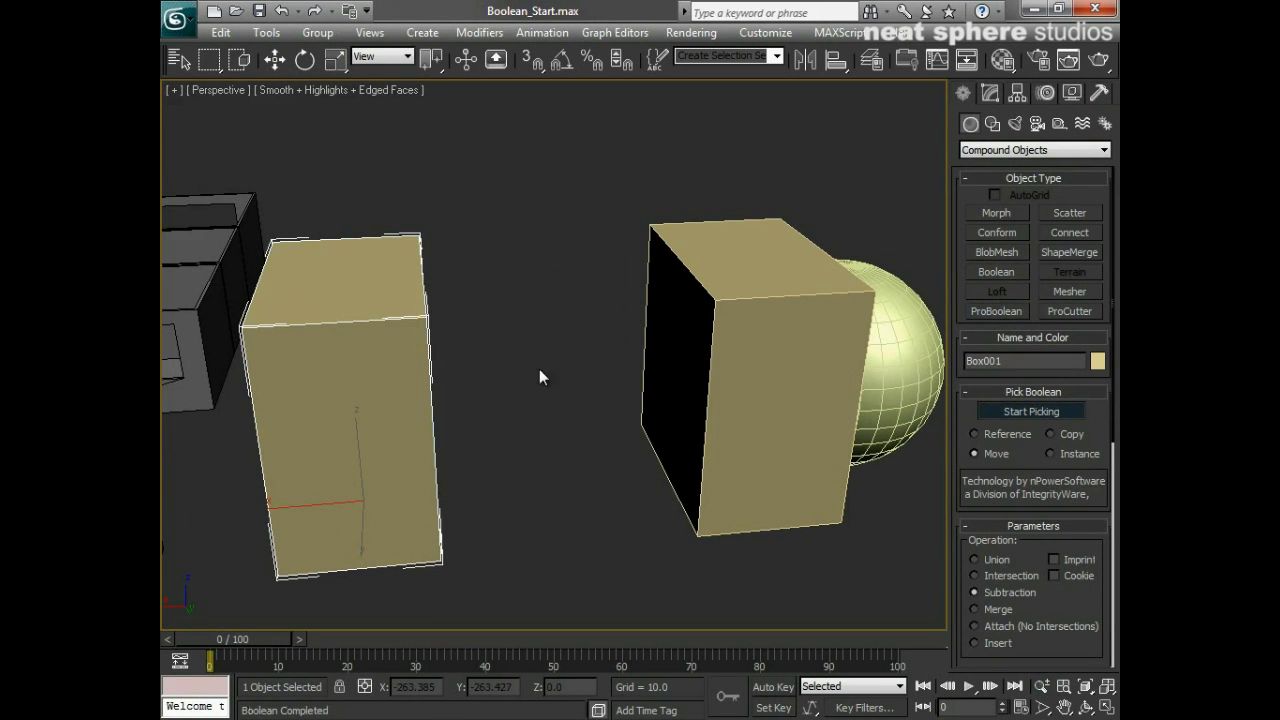
pyautogui.keyDown('alt'); pyautogui.moveTo(539, 369); pyautogui.dragTo(452, 488, button='middle'); pyautogui.keyUp('alt')
pyautogui.moveTo(451, 487); pyautogui.dragTo(442, 512)
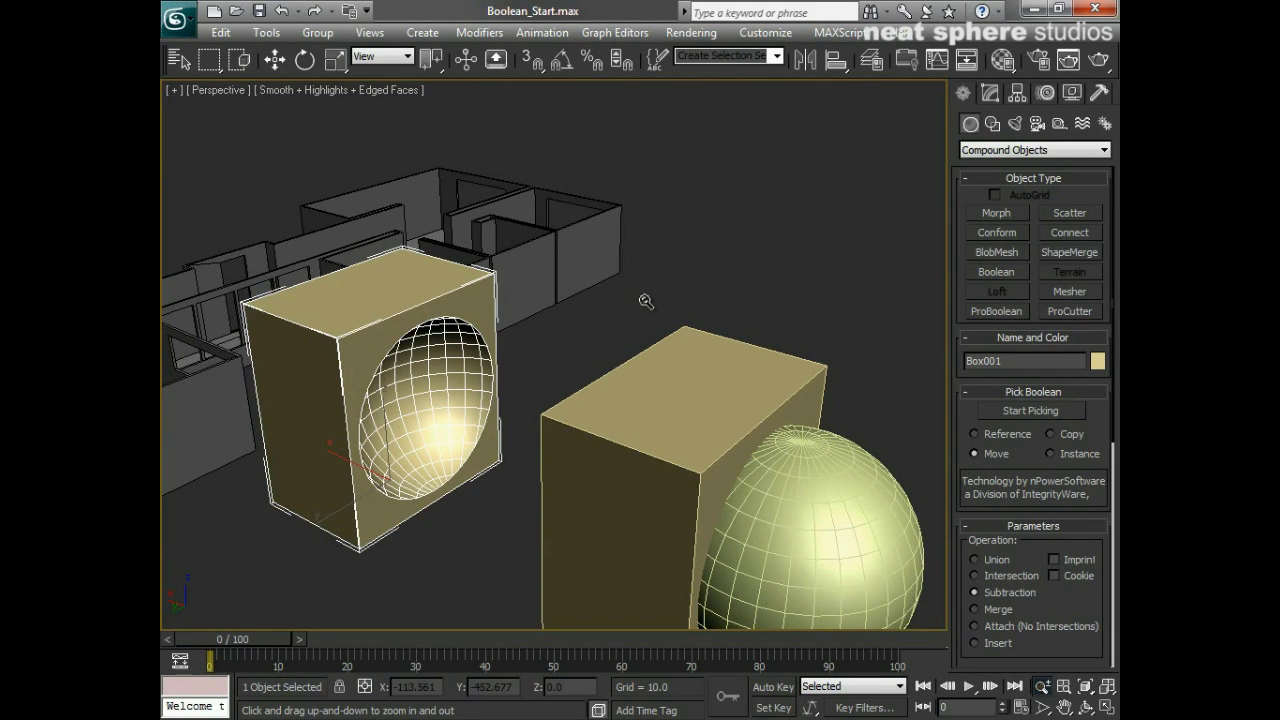
pyautogui.rightClick(680, 297)
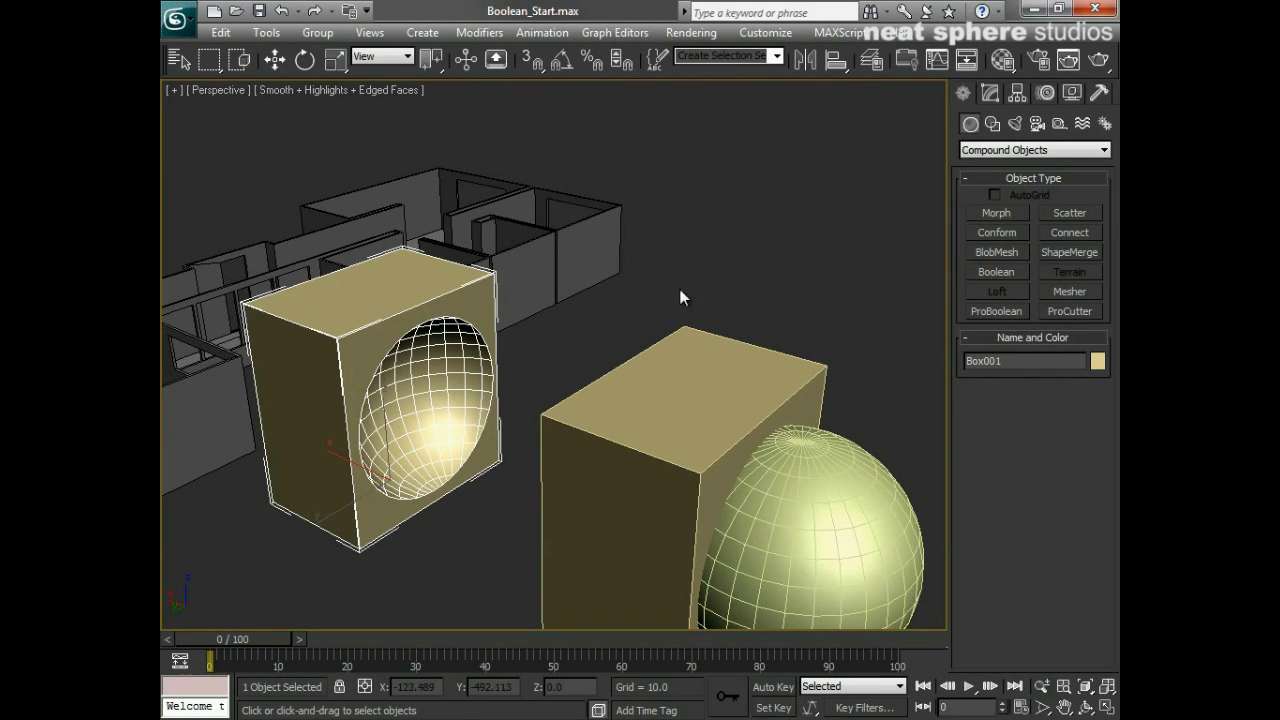
# - Combine the middle box and its sphere into one object with ProBoolean set to Union
pyautogui.click(688, 348)
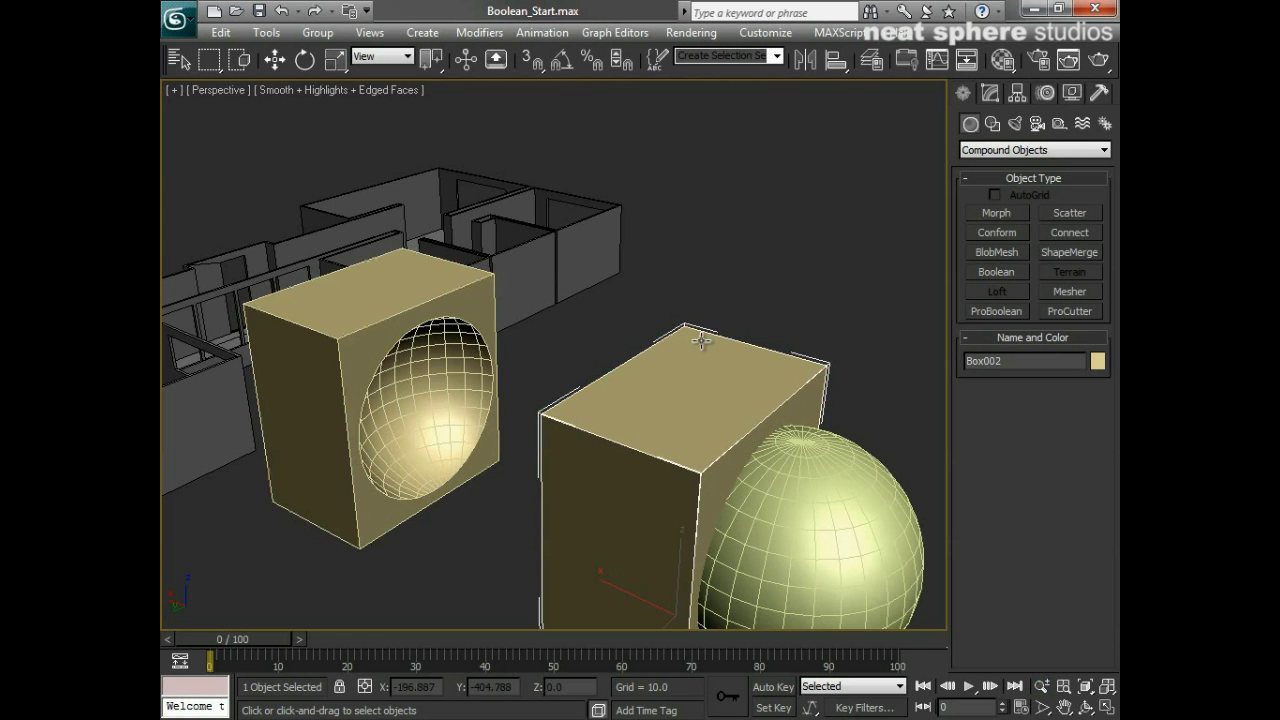
pyautogui.click(997, 314)
pyautogui.keyDown('alt'); pyautogui.moveTo(876, 463); pyautogui.dragTo(843, 380, button='middle'); pyautogui.keyUp('alt')
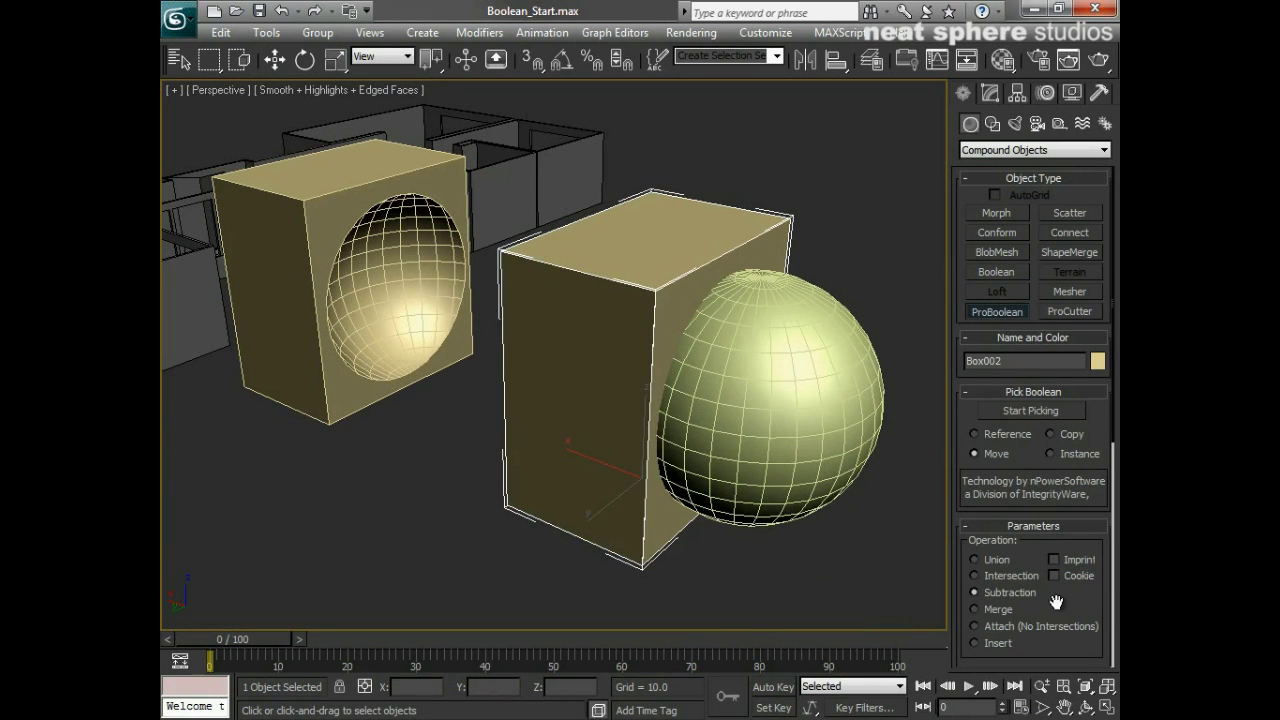
pyautogui.moveTo(1051, 600); pyautogui.dragTo(1051, 556)
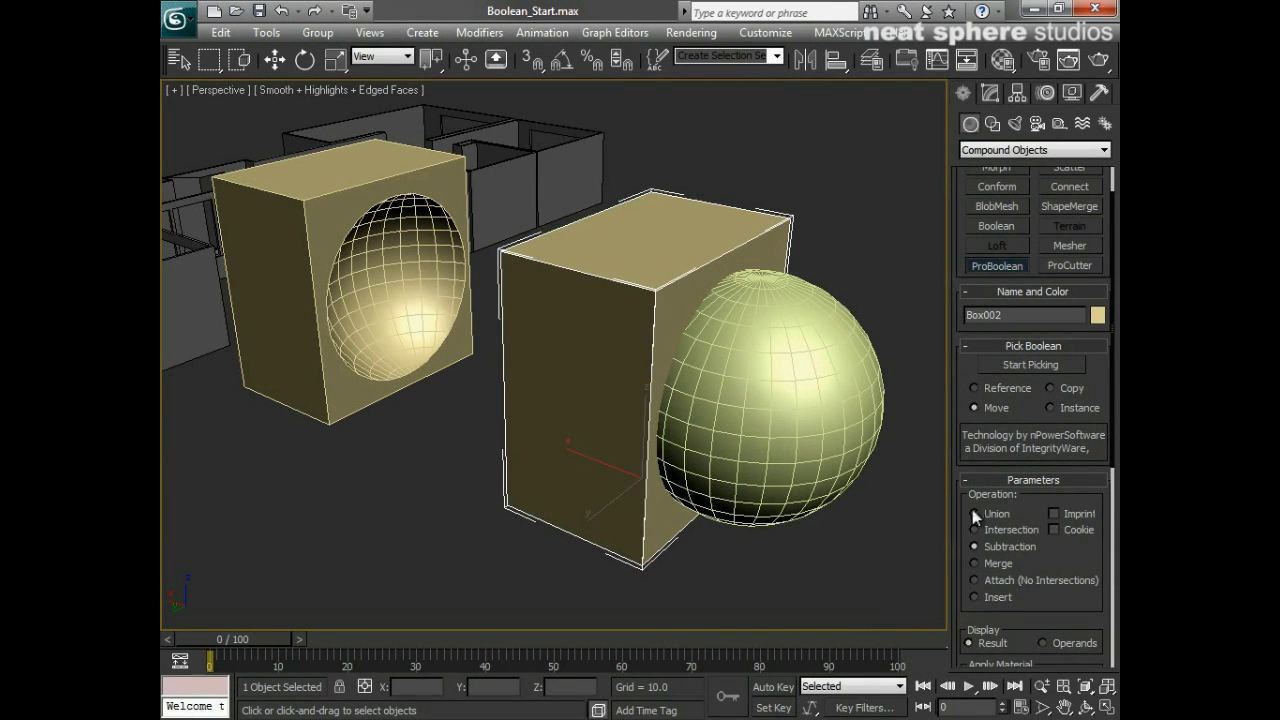
pyautogui.click(1025, 370)
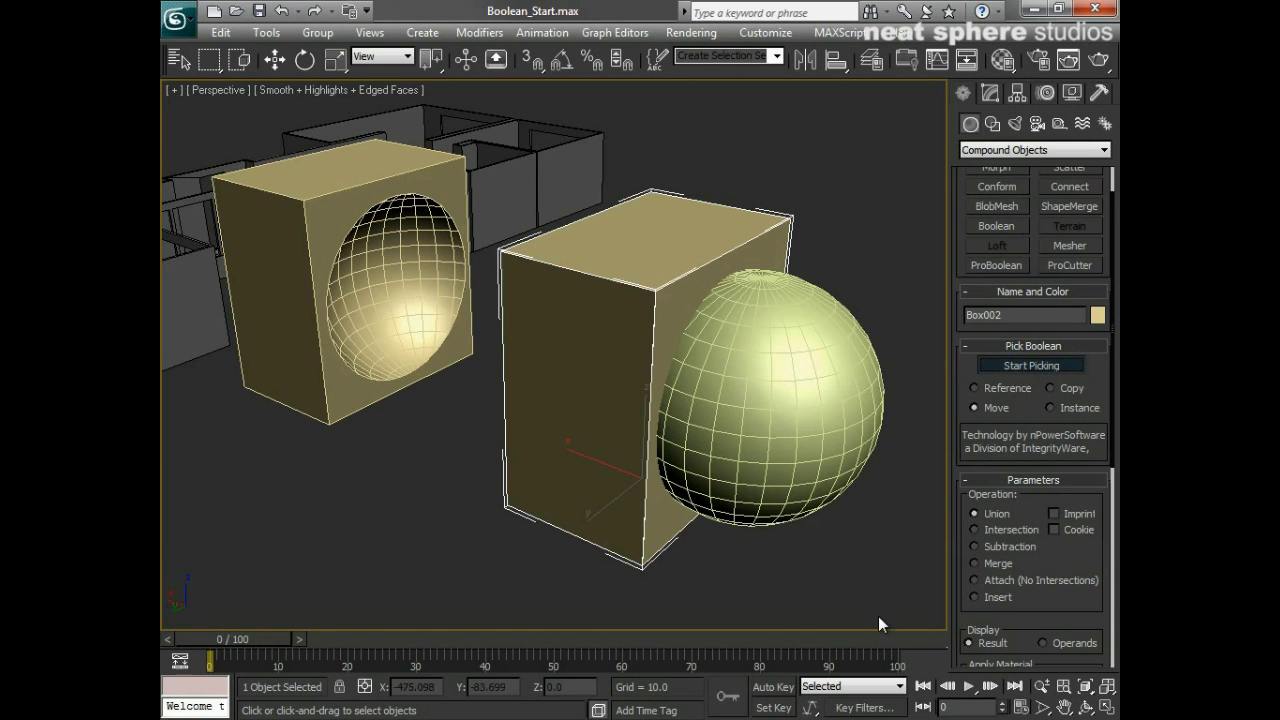
pyautogui.click(853, 418)
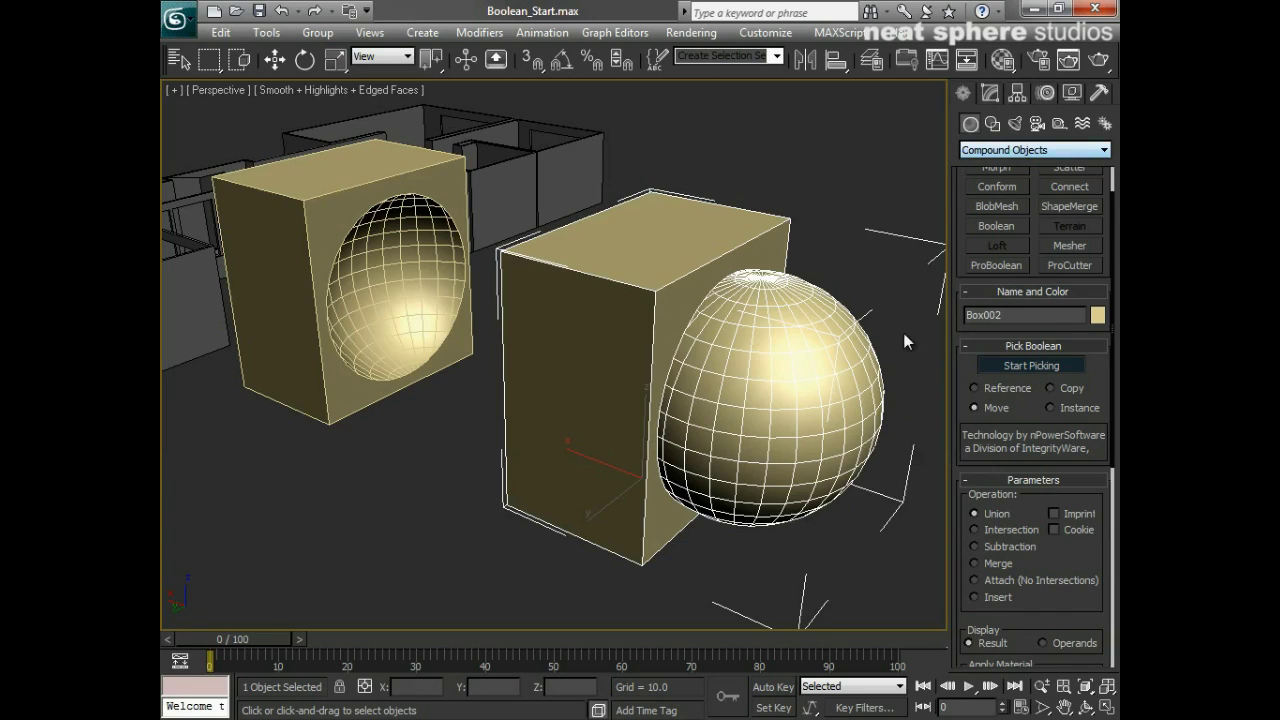
# - Switch the viewport to wireframe and turn off Edges Only for the combined middle object
pyautogui.press('F3')
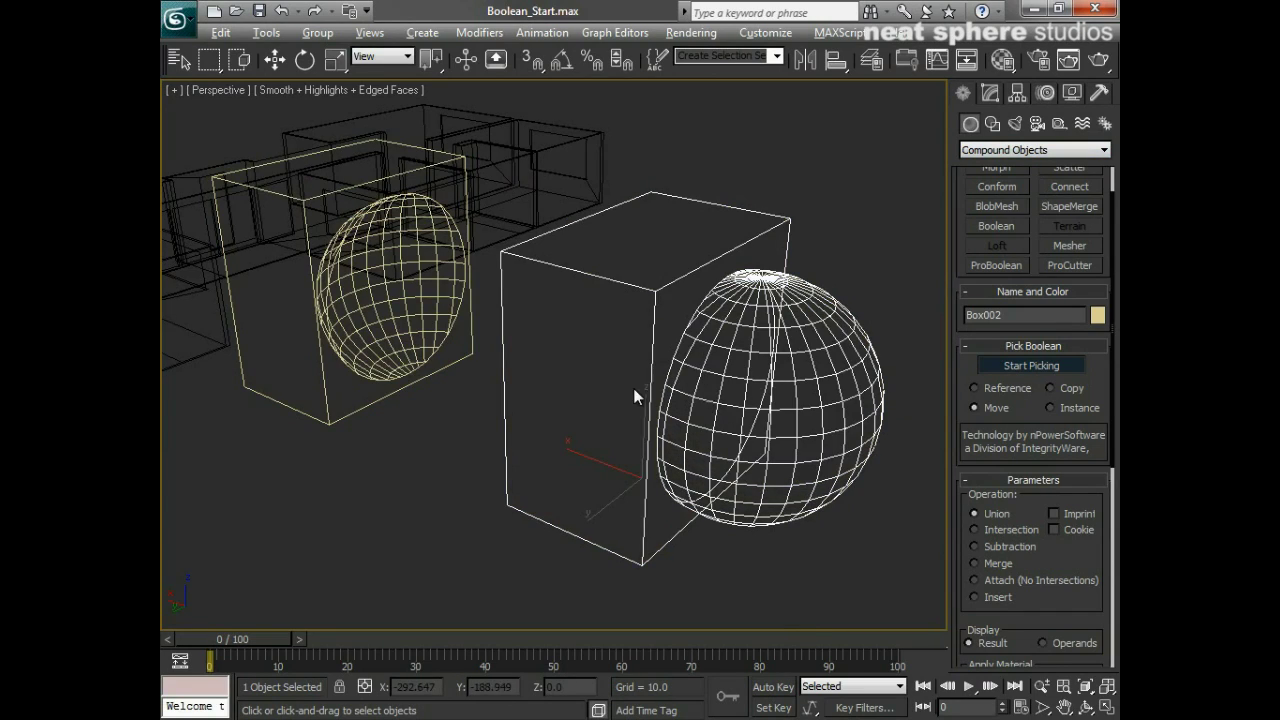
pyautogui.moveTo(634, 390)
pyautogui.keyDown('alt'); pyautogui.mouseDown(button='middle')
pyautogui.moveTo(815, 385)
pyautogui.moveTo(734, 362)
pyautogui.moveTo(627, 358)
pyautogui.moveTo(625, 372)
pyautogui.mouseUp(button='middle'); pyautogui.keyUp('alt')
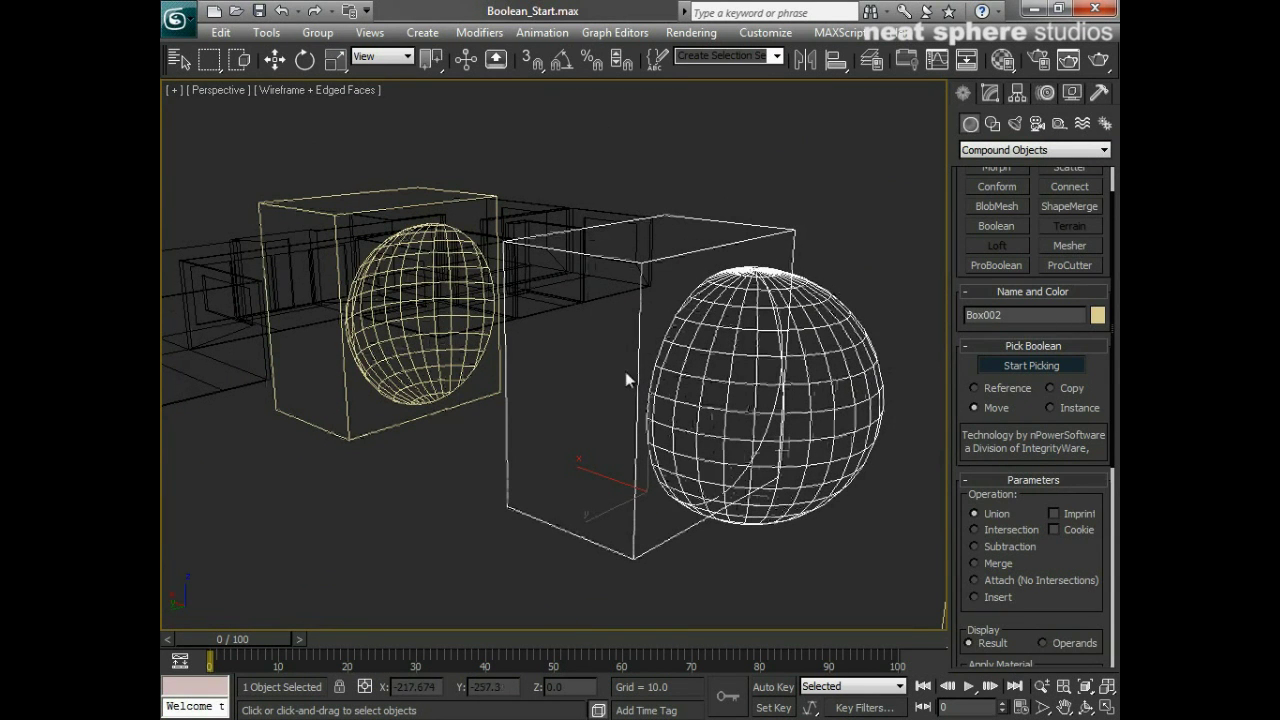
pyautogui.click(1075, 93)
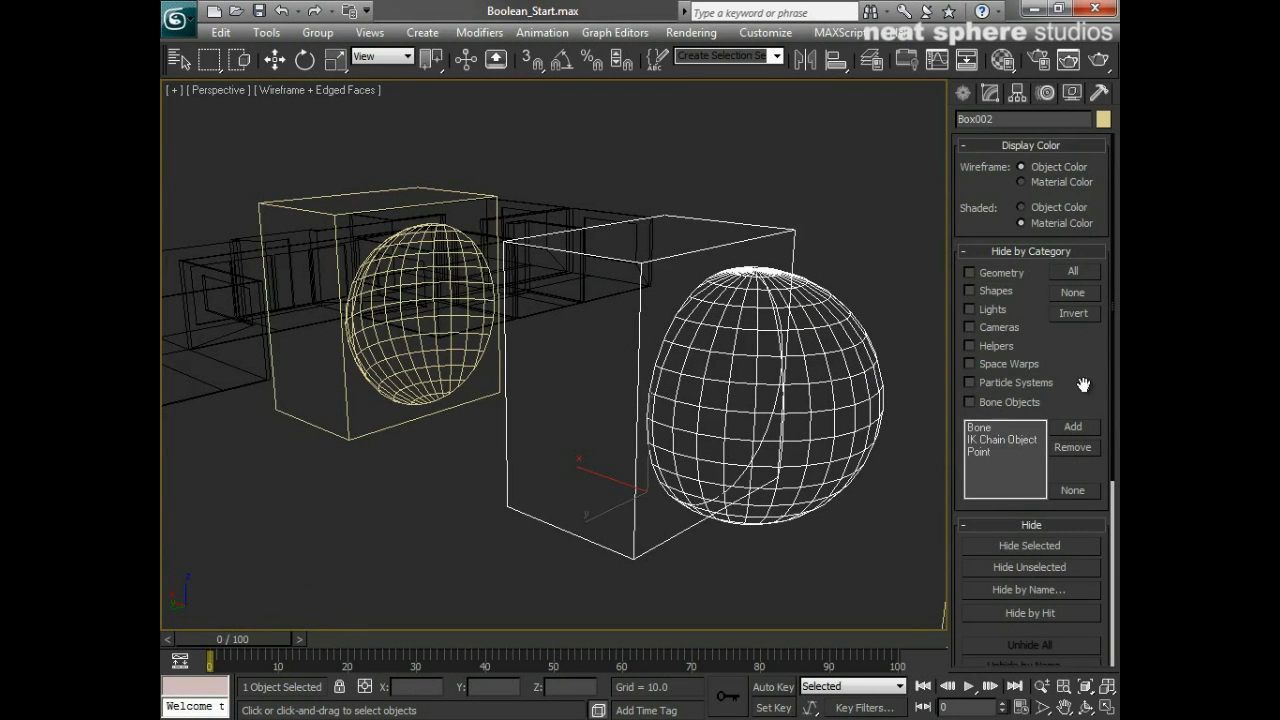
pyautogui.scroll(-5, 1083, 385)
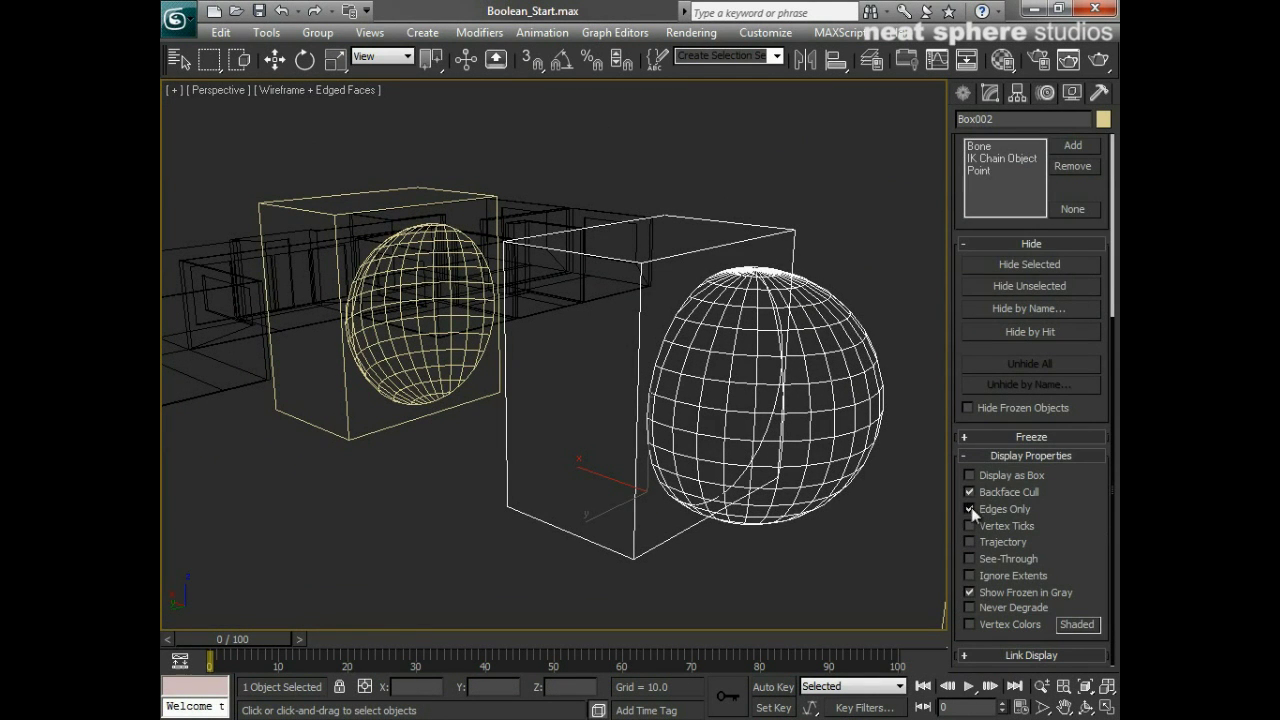
pyautogui.click(971, 508)
# - Turn off Edges Only for the third, untouched box and sphere and compare their triangulation with the combined object's
pyautogui.keyDown('alt'); pyautogui.moveTo(806, 448); pyautogui.dragTo(530, 512, button='middle'); pyautogui.keyUp('alt')
pyautogui.moveTo(203, 346); pyautogui.dragTo(337, 452)
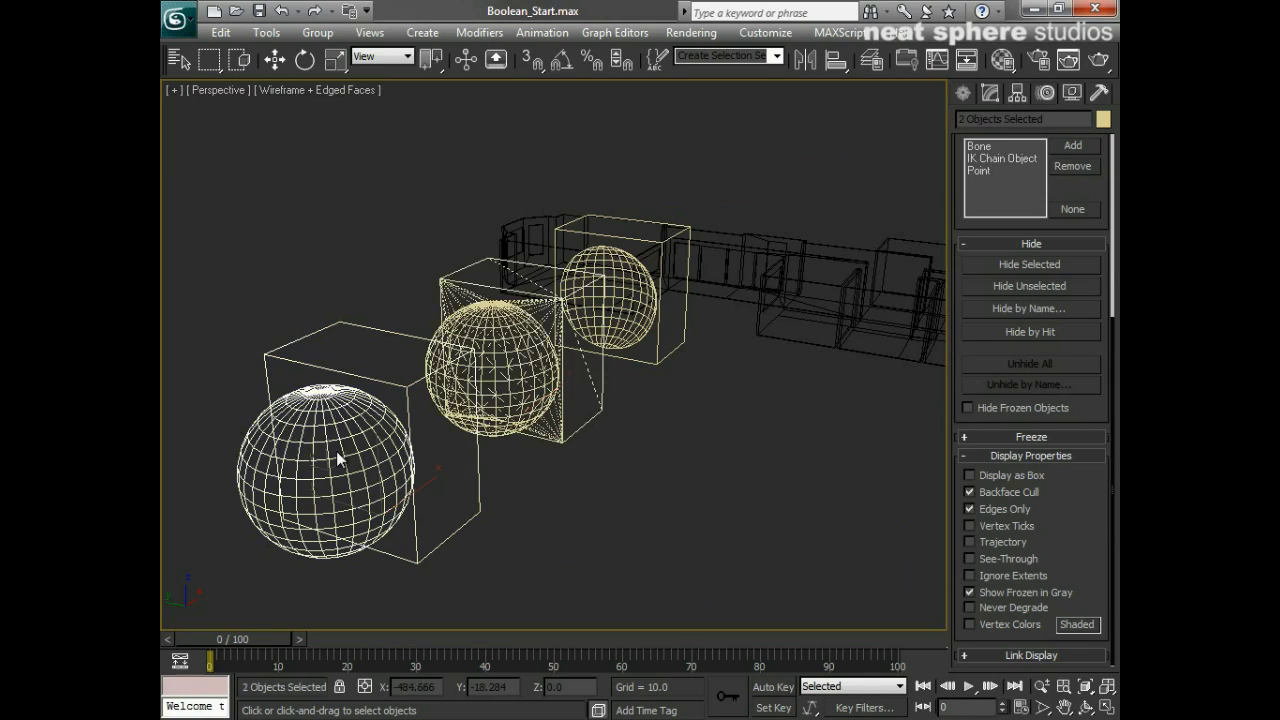
pyautogui.click(969, 507)
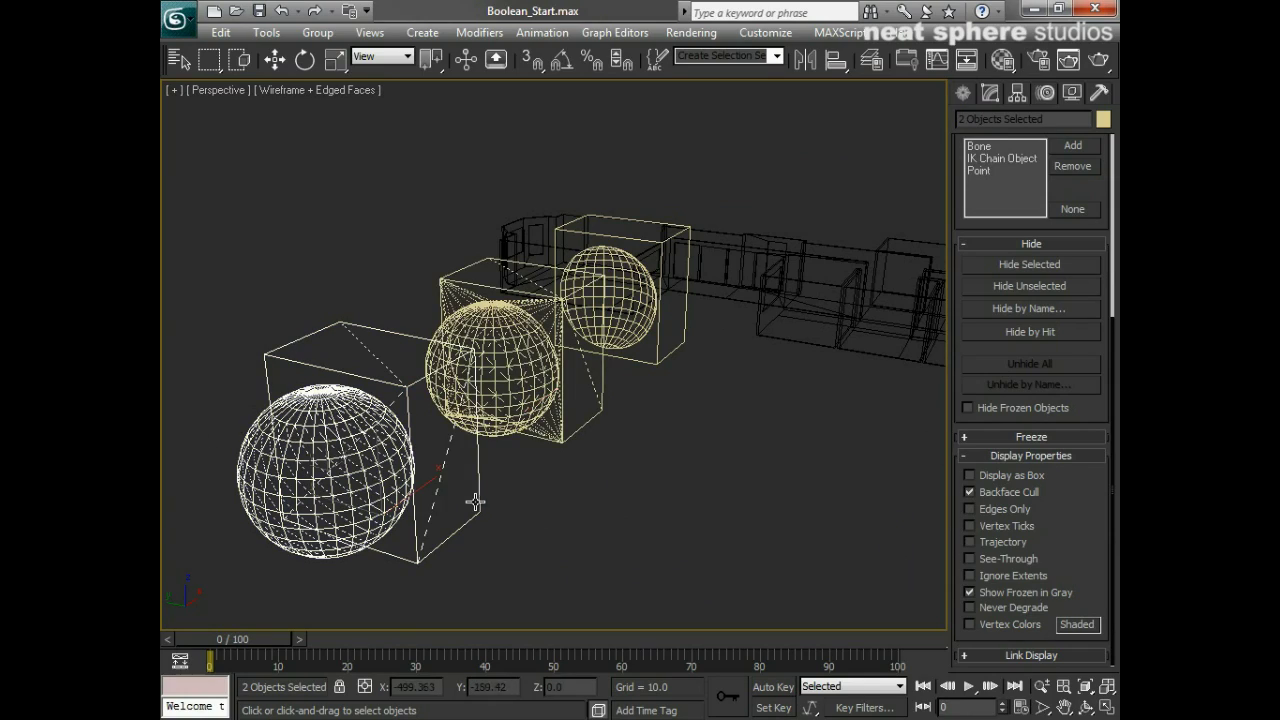
pyautogui.keyDown('ctrl'); pyautogui.keyDown('alt'); pyautogui.moveTo(465, 505); pyautogui.dragTo(509, 383, button='middle'); pyautogui.keyUp('alt'); pyautogui.keyUp('ctrl')
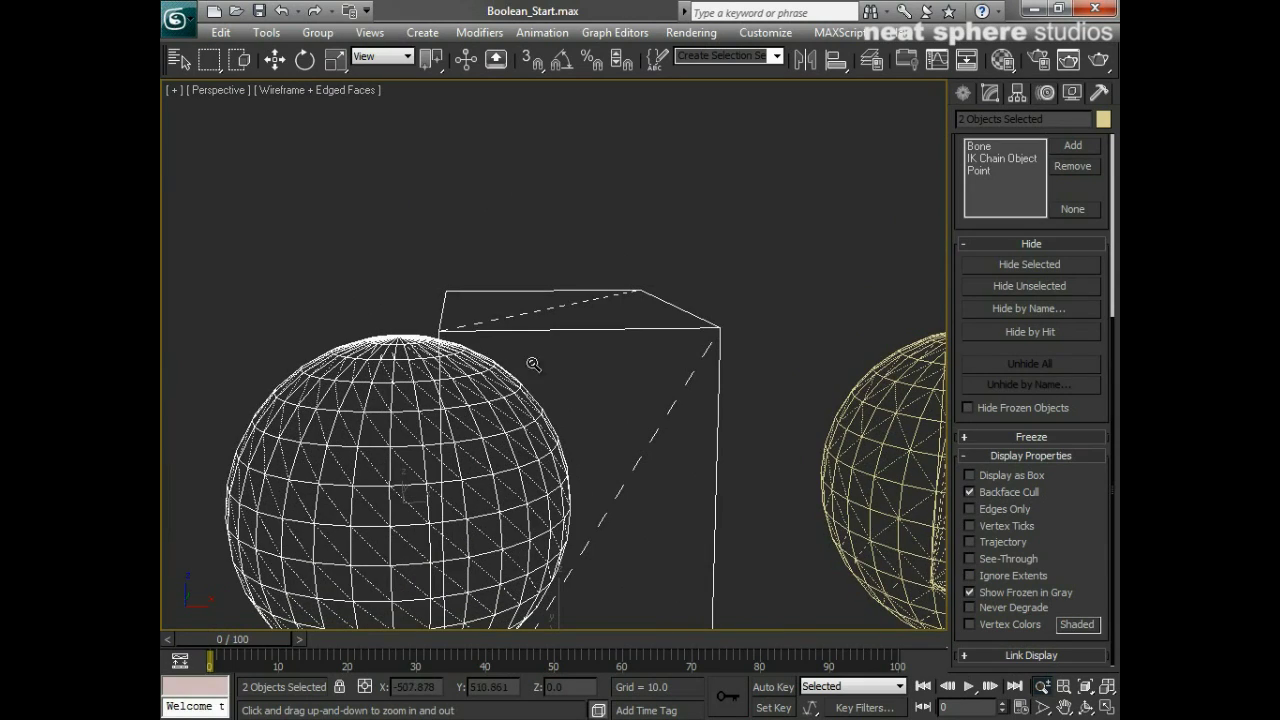
pyautogui.moveTo(605, 393); pyautogui.dragTo(553, 426)
pyautogui.moveTo(739, 489); pyautogui.dragTo(582, 486, button='middle')
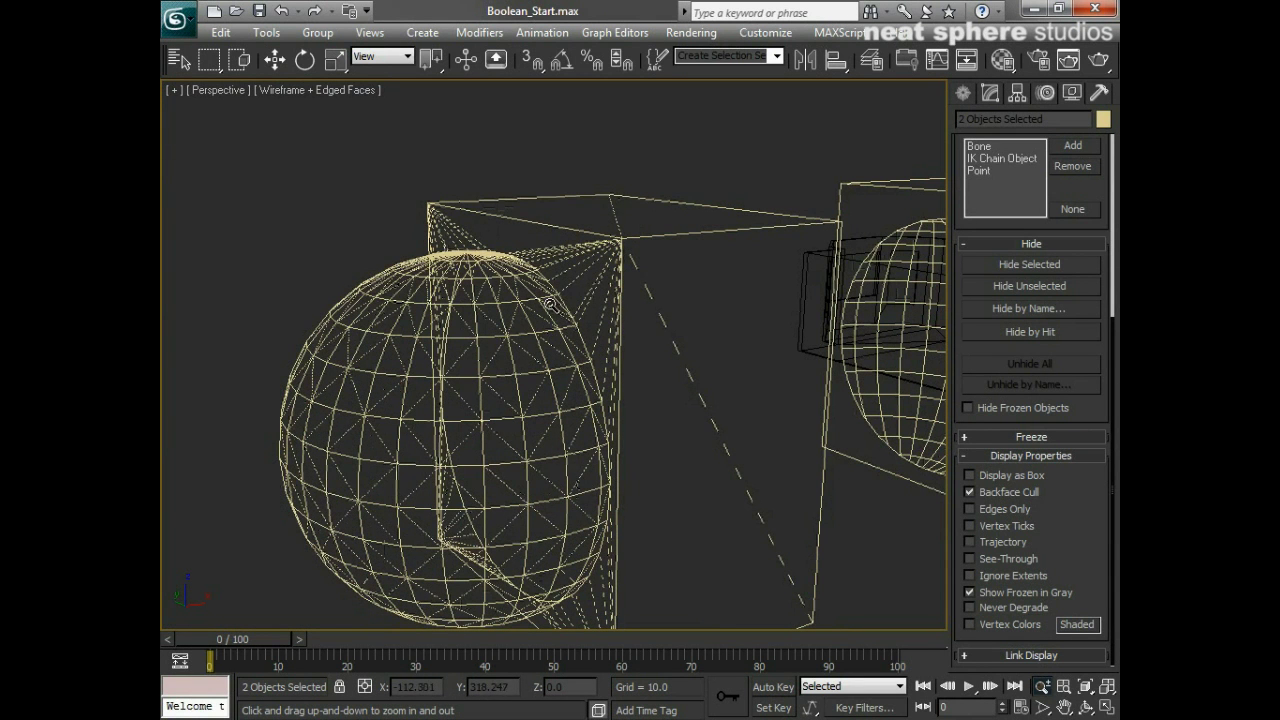
# - Return to shaded display and examine the combined object's triangulation around the sphere-box junction from several sides
pyautogui.press('F3')
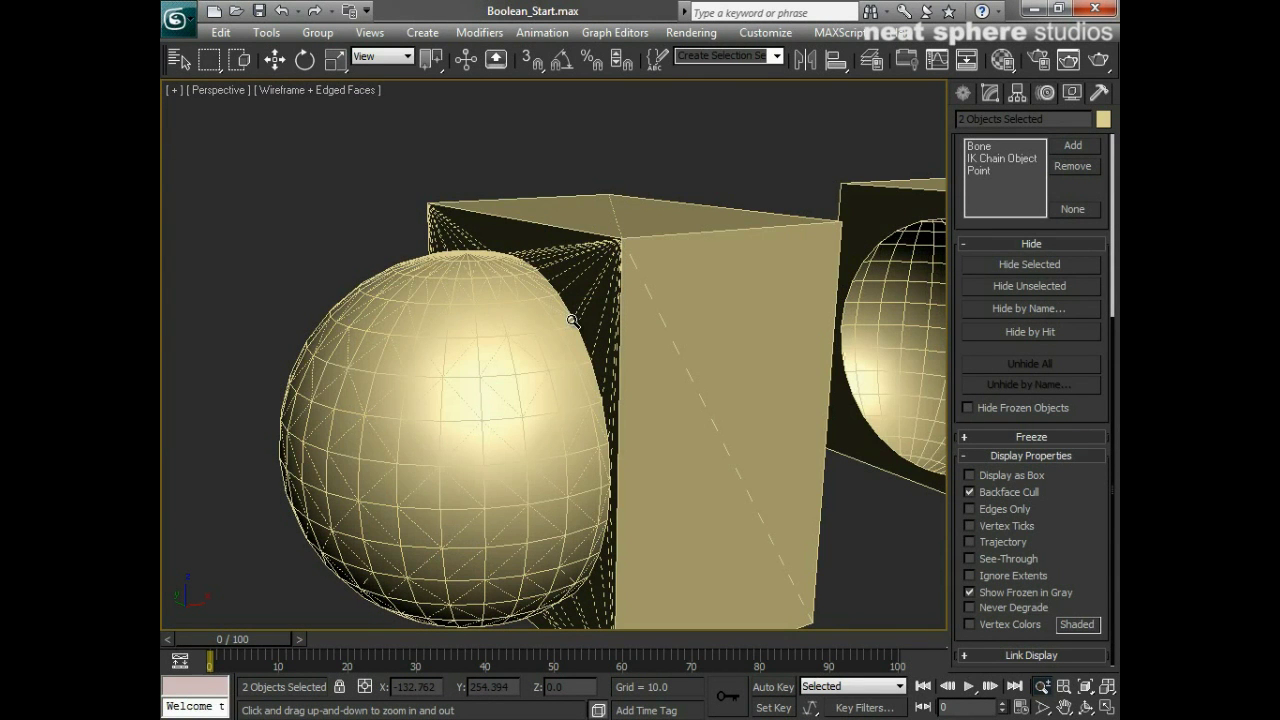
pyautogui.click(570, 313)
pyautogui.keyDown('alt'); pyautogui.moveTo(414, 418); pyautogui.dragTo(508, 372, button='middle'); pyautogui.keyUp('alt')
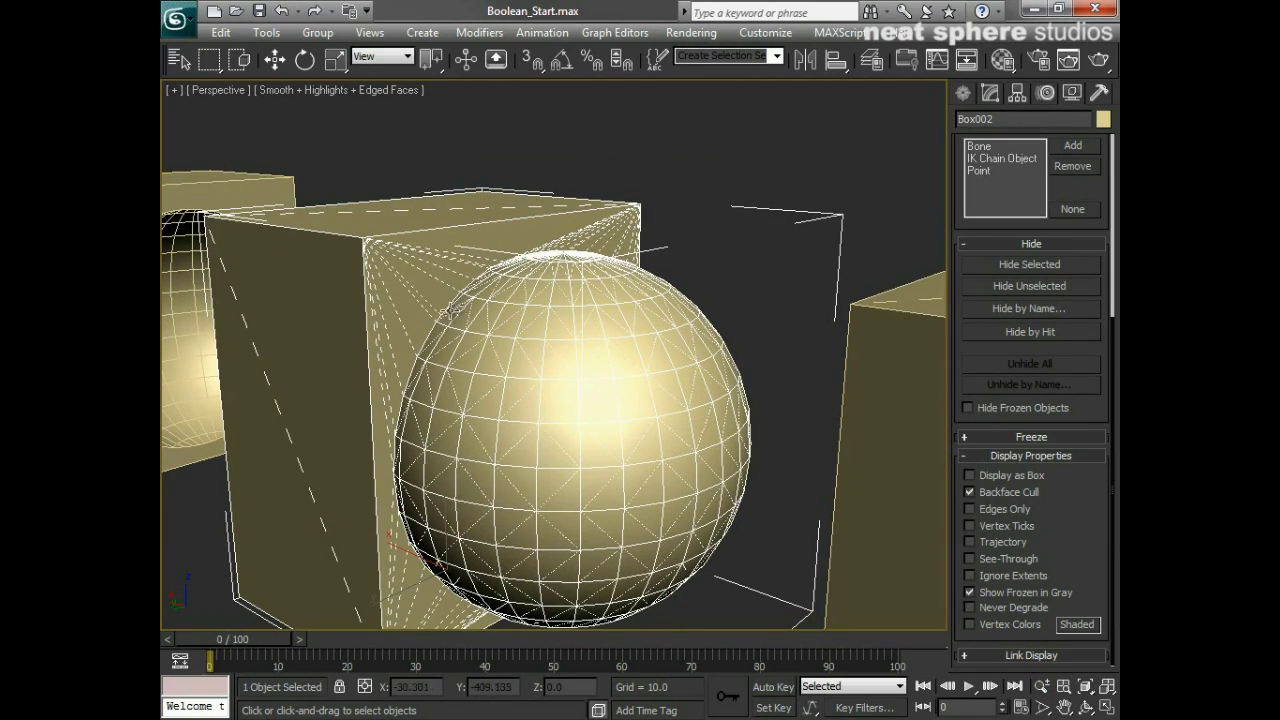
pyautogui.keyDown('alt'); pyautogui.moveTo(601, 539); pyautogui.dragTo(420, 537, button='middle'); pyautogui.keyUp('alt')
pyautogui.hotkey('alt', 'z')
pyautogui.moveTo(440, 406); pyautogui.dragTo(432, 457)
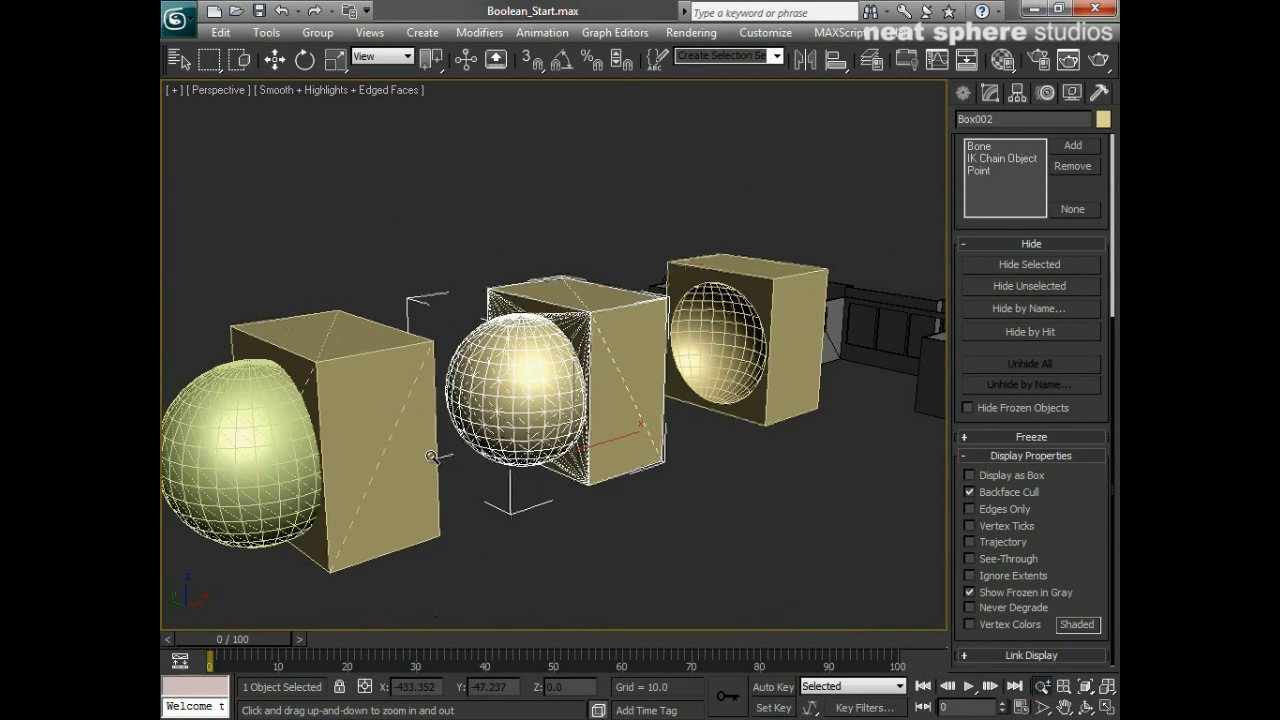
pyautogui.moveTo(395, 467); pyautogui.dragTo(420, 467, button='middle')
# - Select the third box and sphere together, turn Edges Only back on for both, and deselect them
pyautogui.rightClick(586, 527)
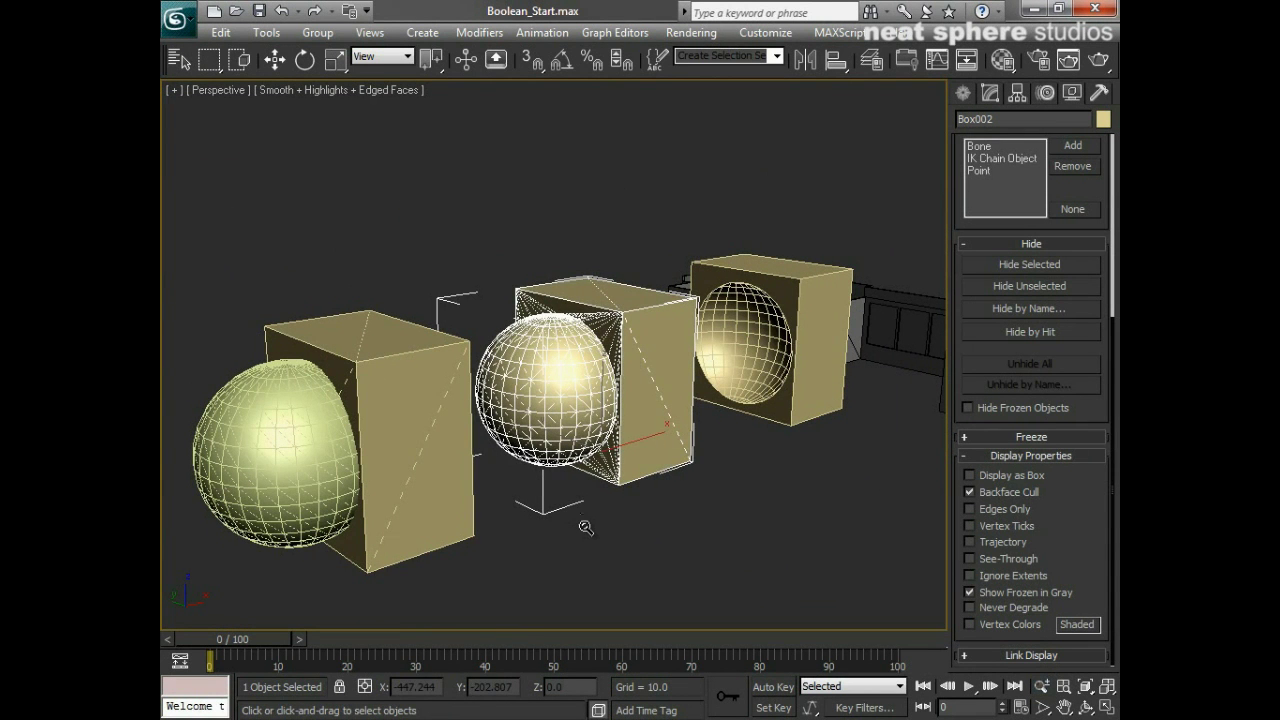
pyautogui.click(586, 527)
pyautogui.moveTo(271, 440); pyautogui.dragTo(270, 442)
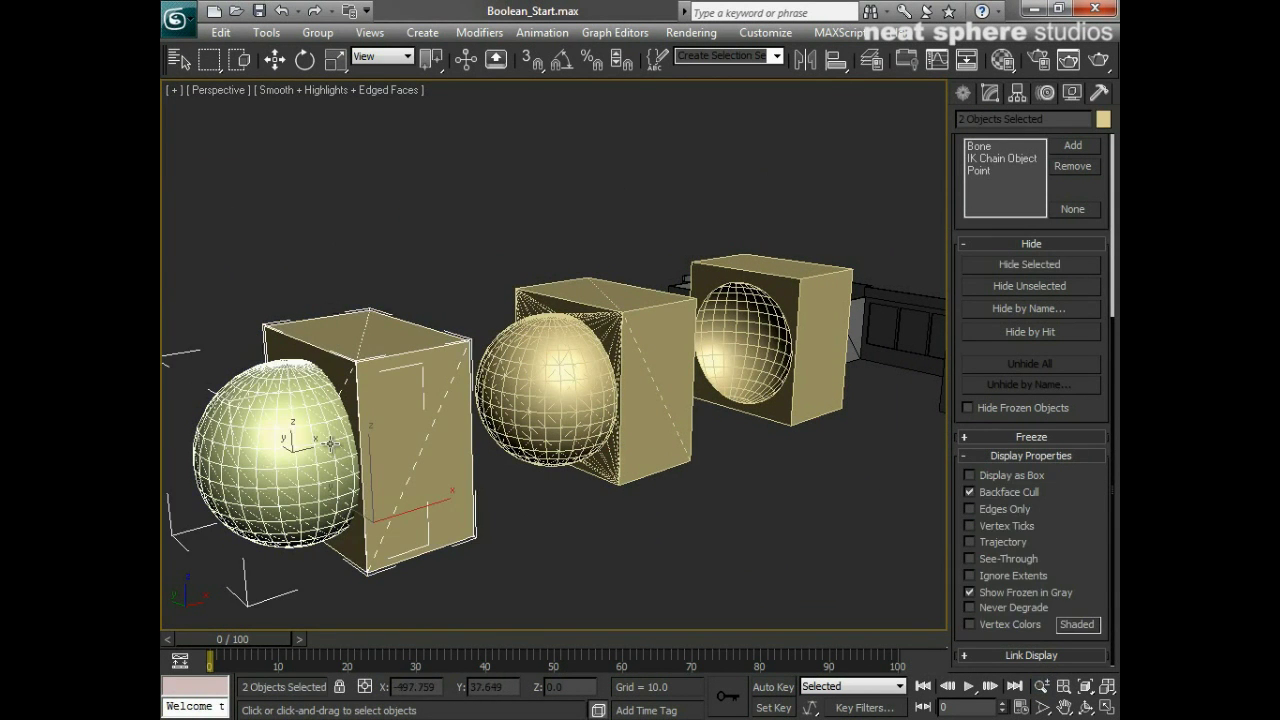
pyautogui.click(969, 508)
pyautogui.click(508, 522)
# - Use ProBoolean Intersection on the third box and its sphere to keep only their overlapping volume
pyautogui.click(426, 491)
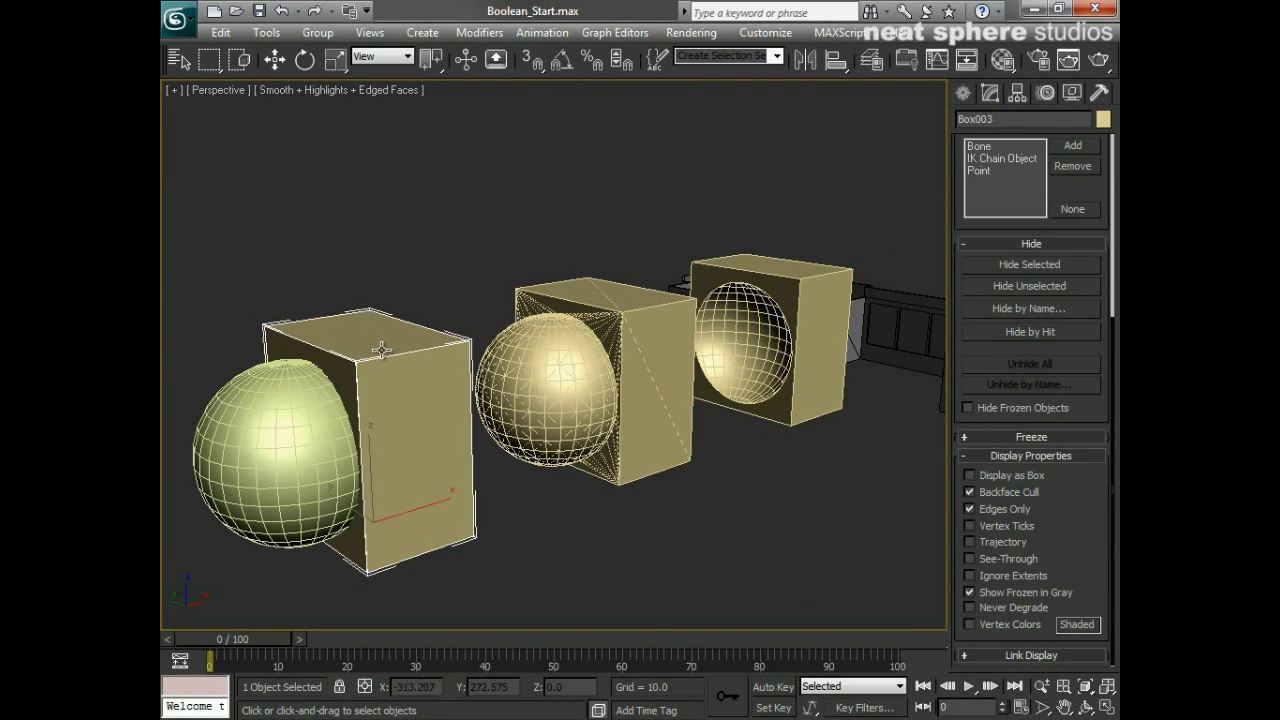
pyautogui.click(965, 94)
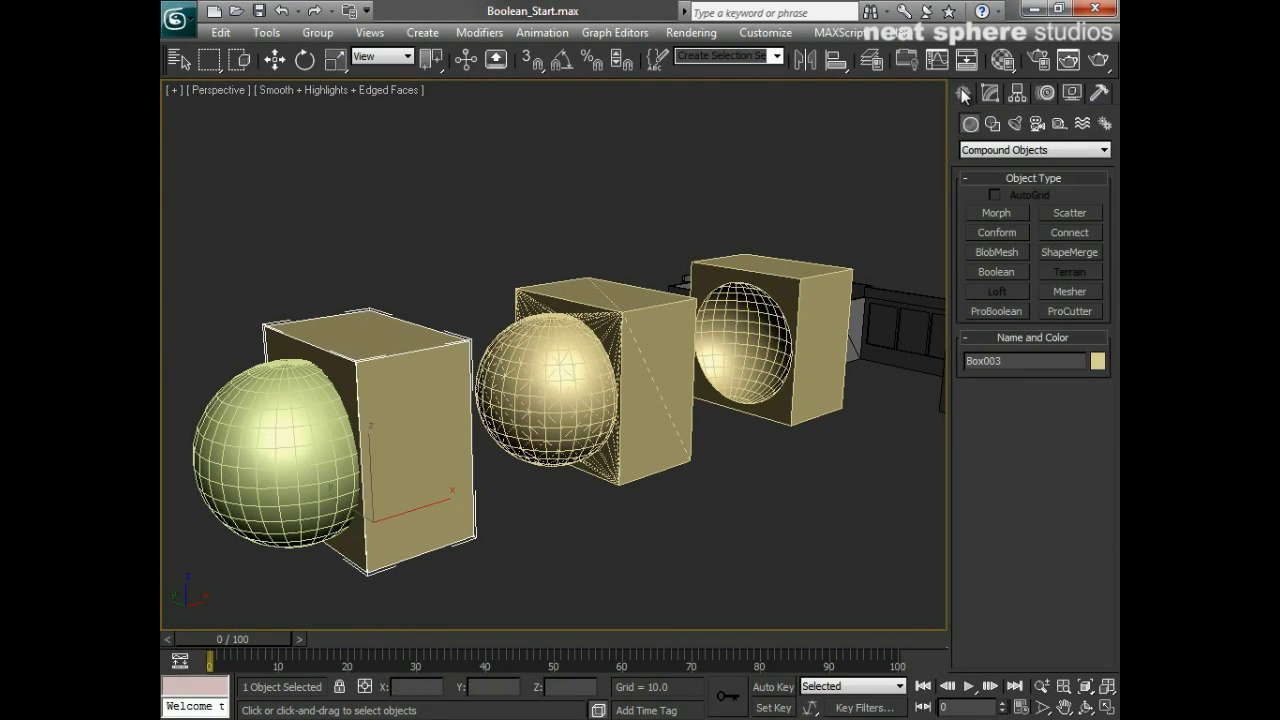
pyautogui.click(995, 312)
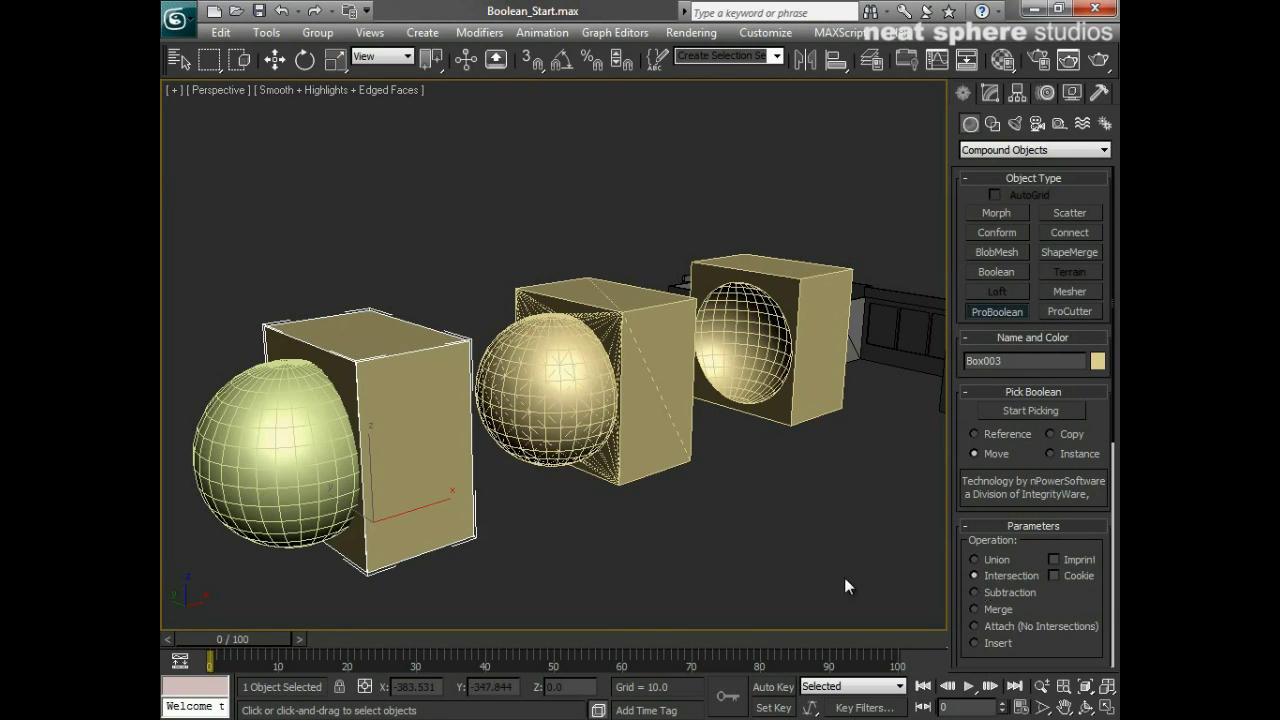
pyautogui.moveTo(599, 573); pyautogui.dragTo(615, 565, button='middle')
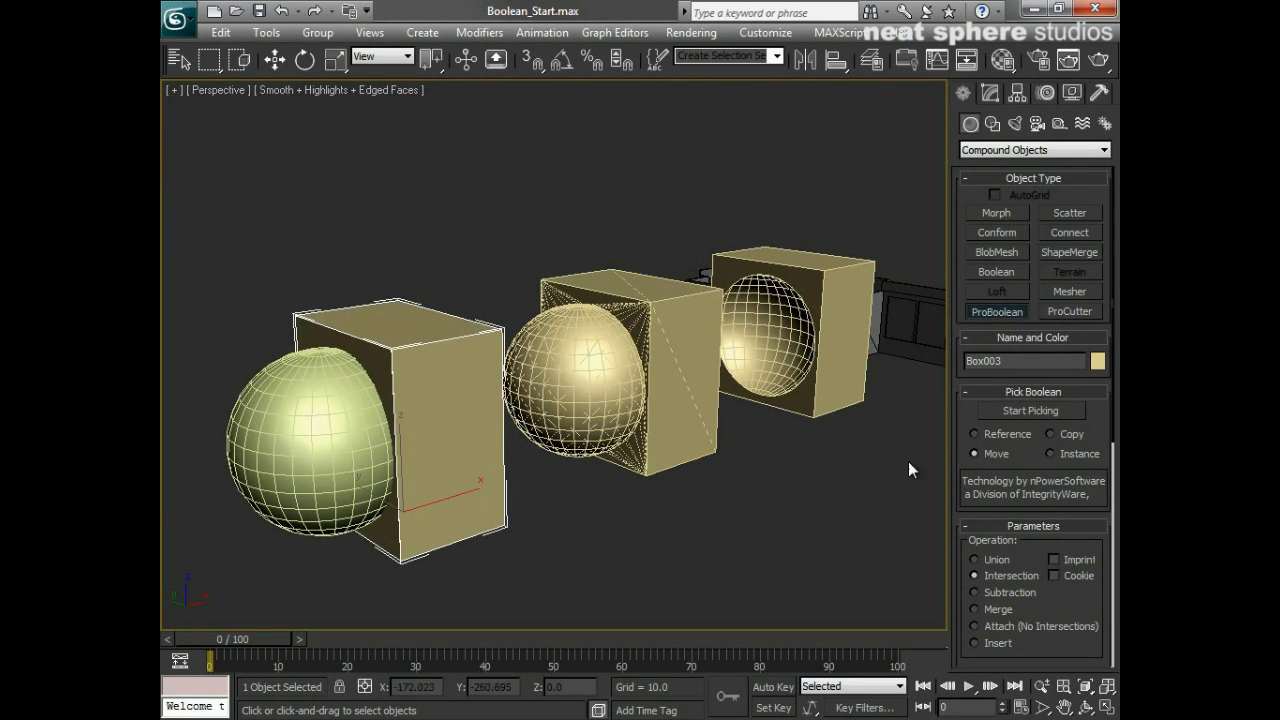
pyautogui.click(1016, 413)
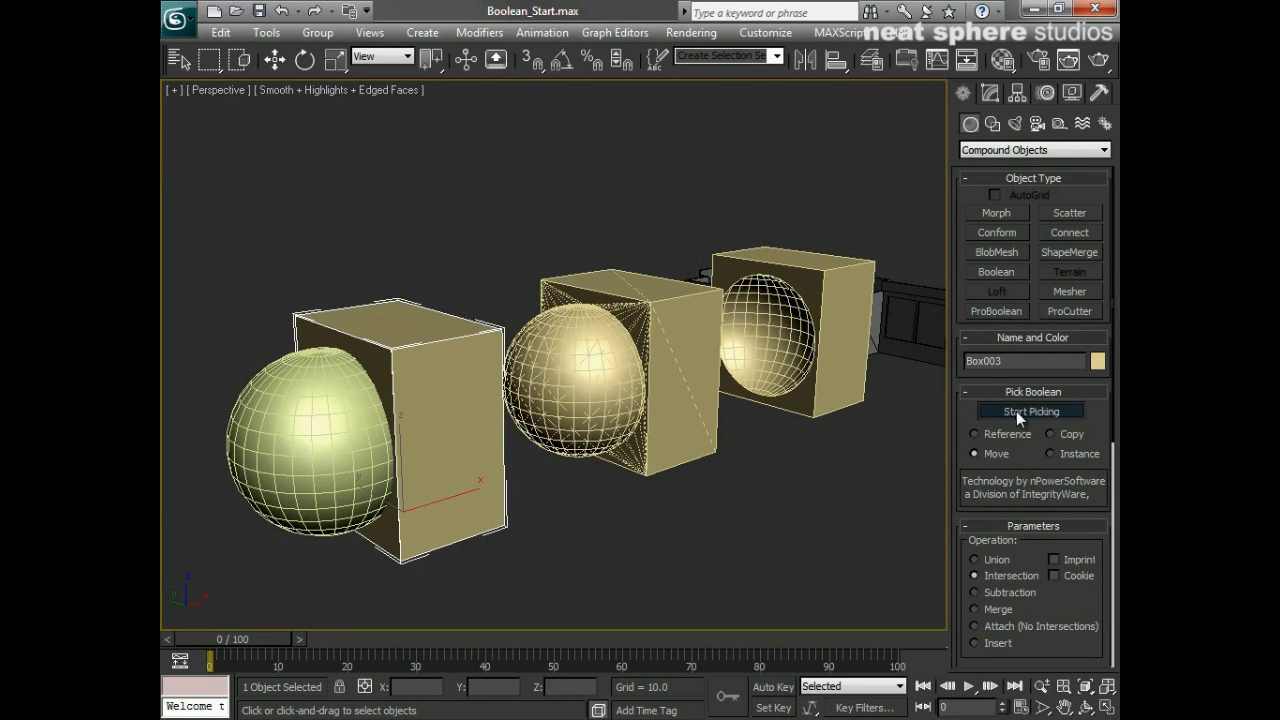
pyautogui.click(286, 421)
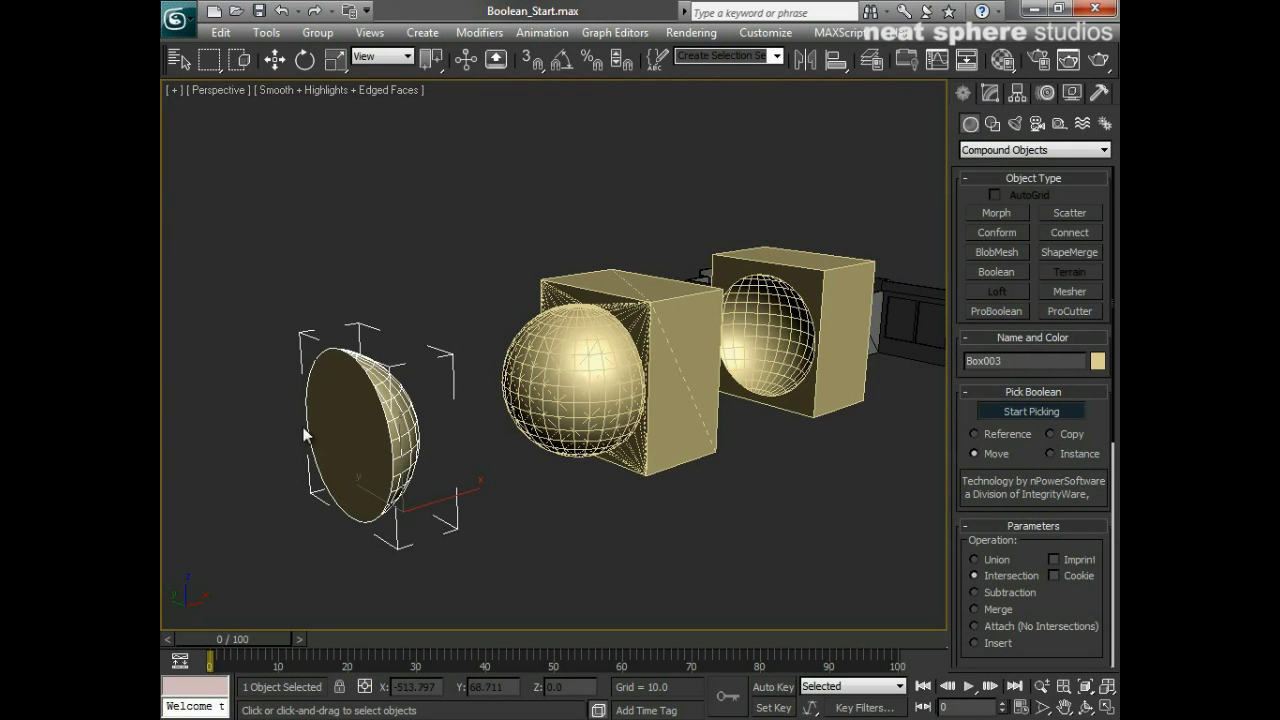
pyautogui.keyDown('alt'); pyautogui.moveTo(300, 434); pyautogui.dragTo(512, 542, button='middle'); pyautogui.keyUp('alt')
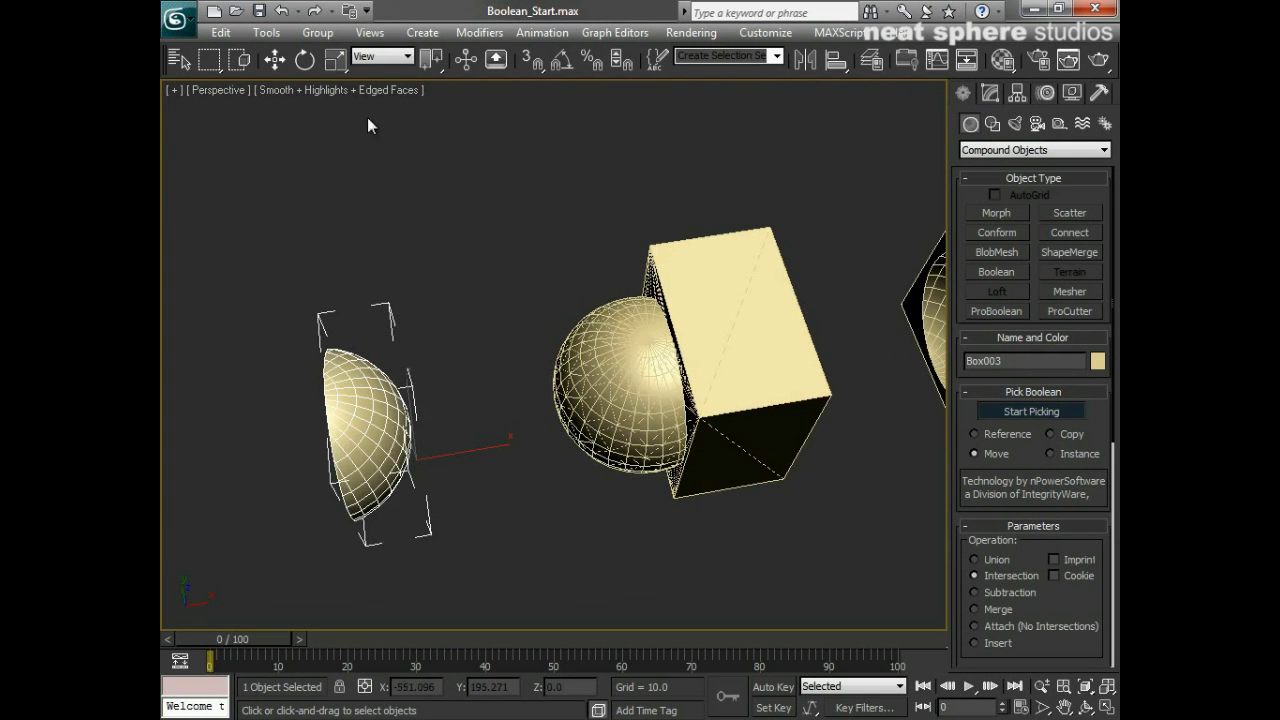
# - Move the intersection piece about 396 units along X into the spherical cavity of the subtracted box
pyautogui.click(275, 59)
pyautogui.moveTo(630, 536); pyautogui.dragTo(437, 546, button='middle')
pyautogui.scroll(-1, 313, 501)
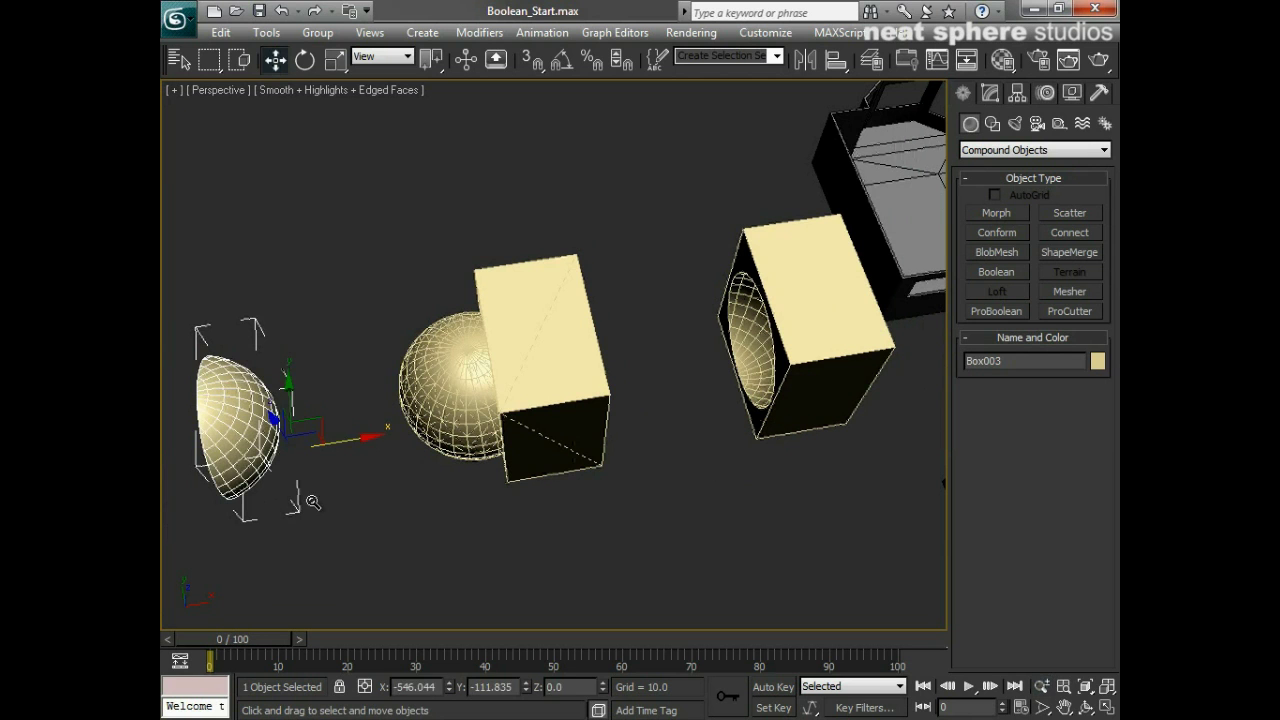
pyautogui.moveTo(343, 440); pyautogui.dragTo(854, 429)
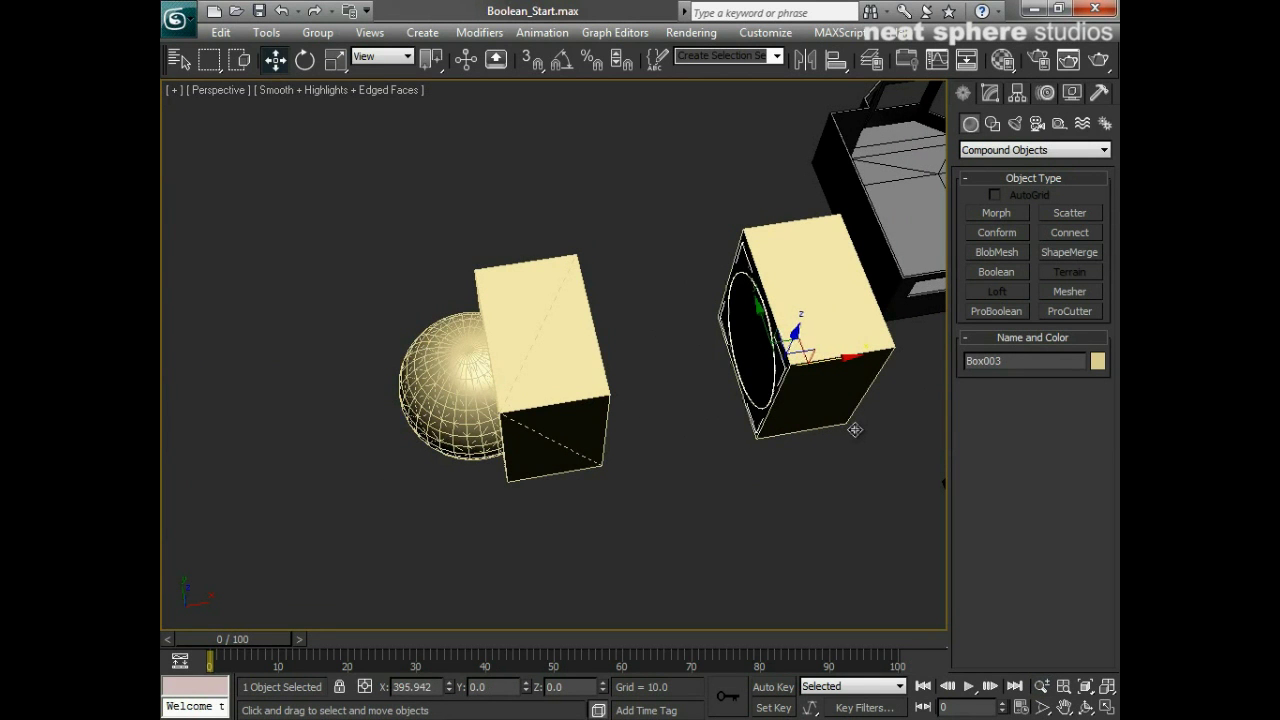
# - Move the intersection piece back out of the box's cavity along X to about -568, past the union object
pyautogui.keyDown('alt'); pyautogui.moveTo(624, 451); pyautogui.dragTo(851, 390, button='middle'); pyautogui.keyUp('alt')
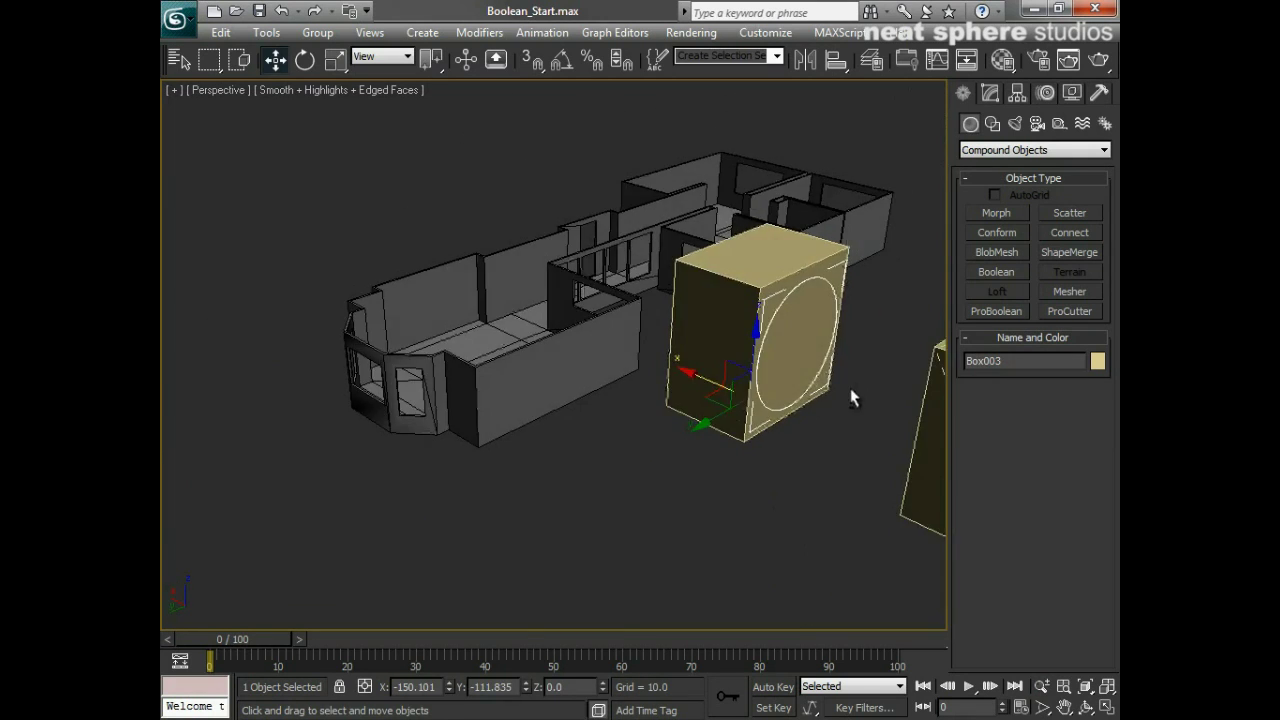
pyautogui.hotkey('alt', 'z')
pyautogui.moveTo(851, 392); pyautogui.dragTo(851, 377)
pyautogui.keyDown('alt'); pyautogui.moveTo(851, 377); pyautogui.dragTo(626, 386, button='middle'); pyautogui.keyUp('alt')
pyautogui.moveTo(471, 375); pyautogui.dragTo(467, 468)
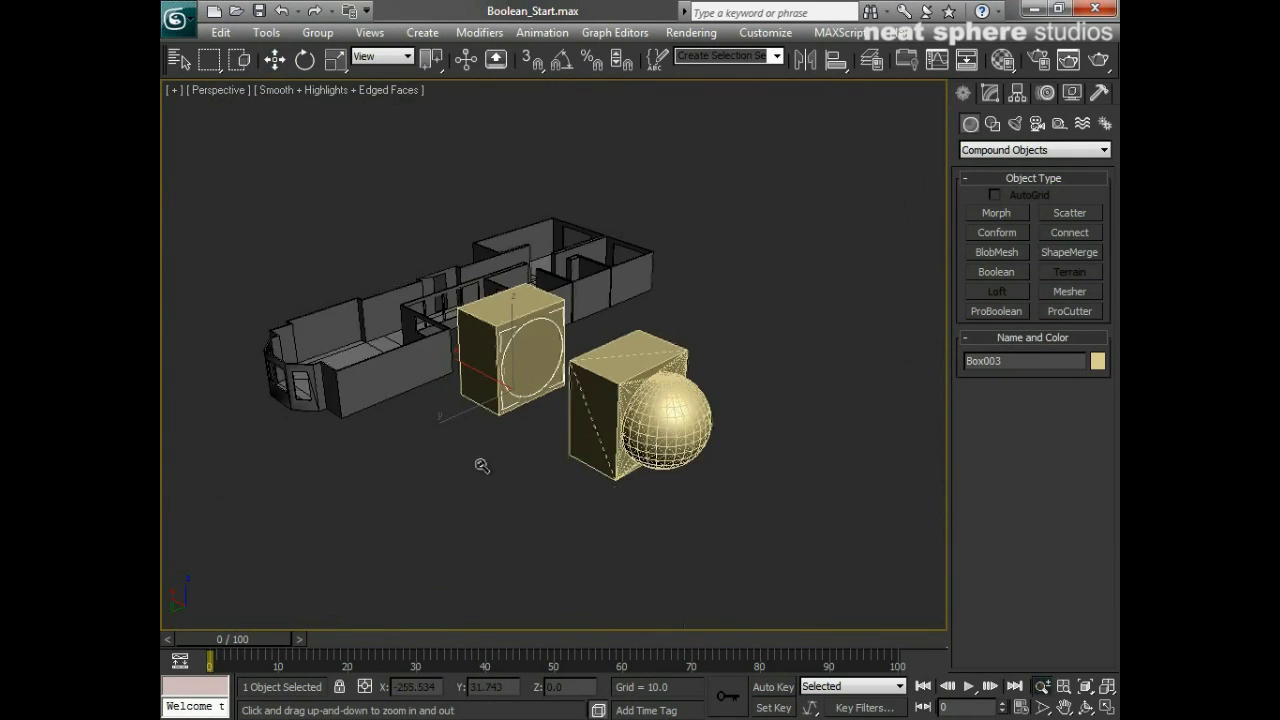
pyautogui.keyDown('alt'); pyautogui.moveTo(482, 465); pyautogui.dragTo(598, 431, button='middle'); pyautogui.keyUp('alt')
pyautogui.press('w')
pyautogui.moveTo(461, 388); pyautogui.dragTo(779, 410)
pyautogui.moveTo(873, 361); pyautogui.dragTo(804, 406, button='middle')
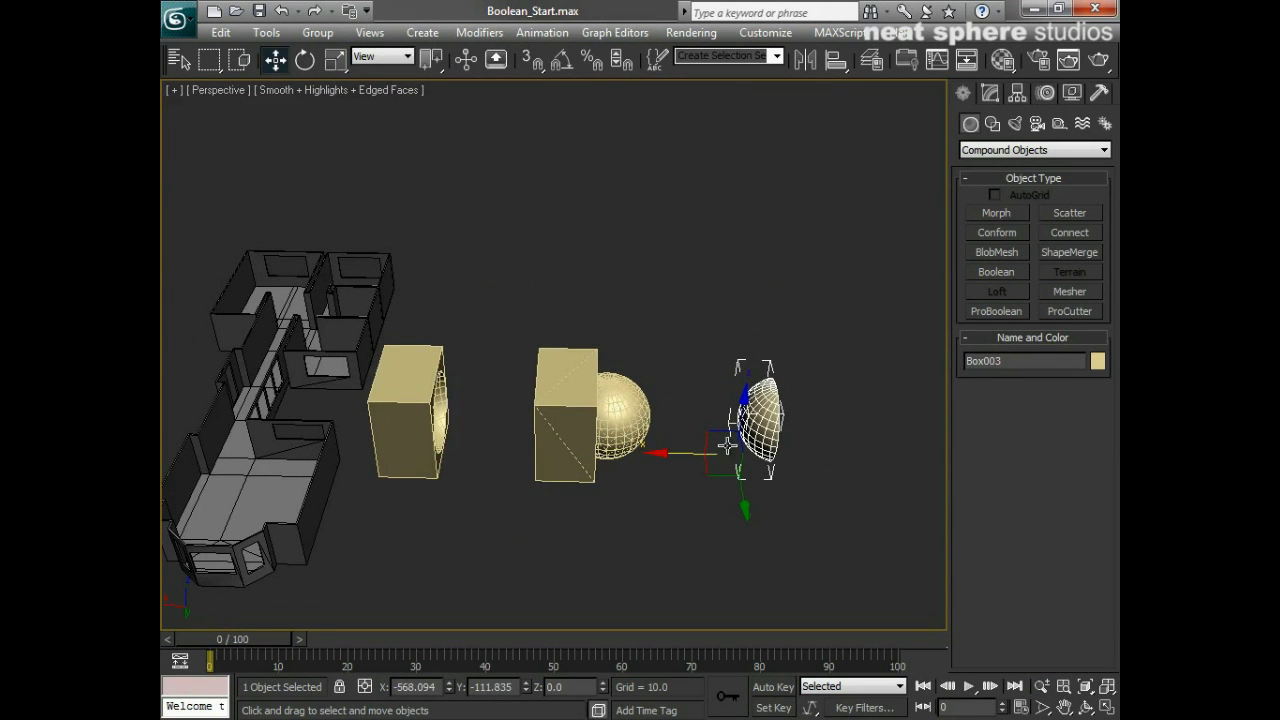
pyautogui.keyDown('alt'); pyautogui.moveTo(438, 424); pyautogui.dragTo(682, 508, button='middle'); pyautogui.keyUp('alt')
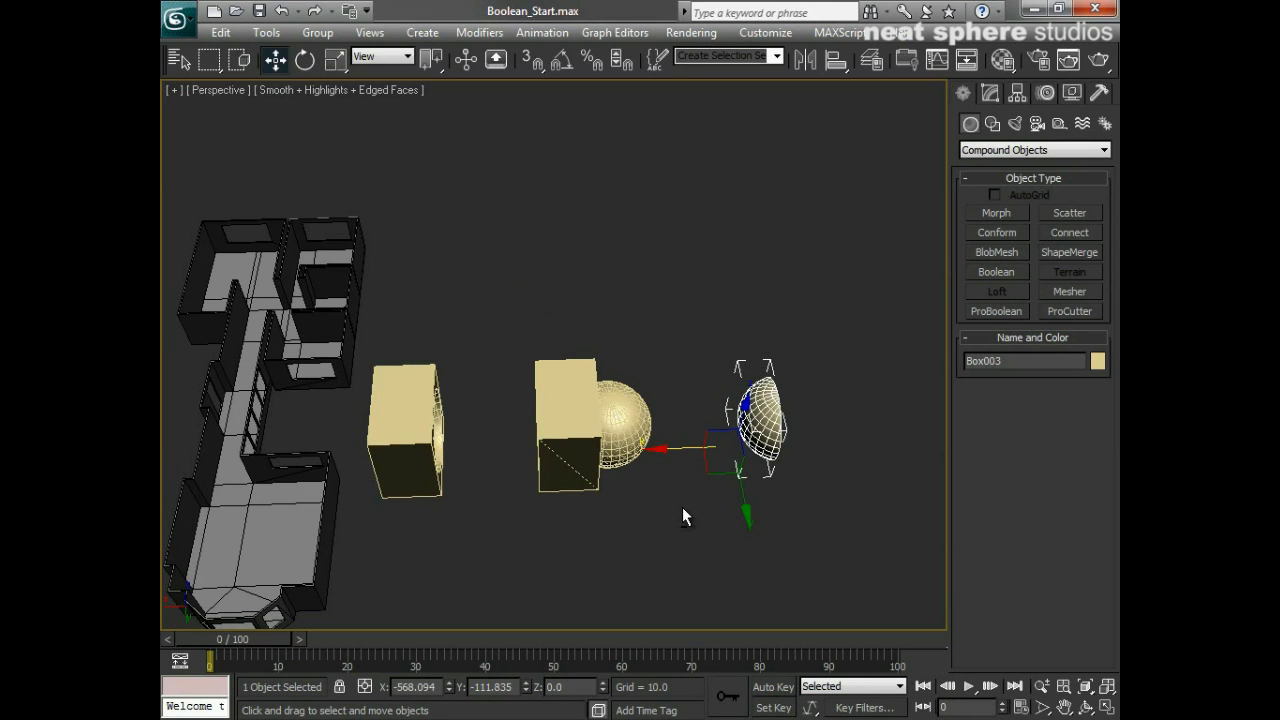
# - Select the union object, look at its ProBoolean Operands level, and return to the ProBoolean level
pyautogui.click(590, 422)
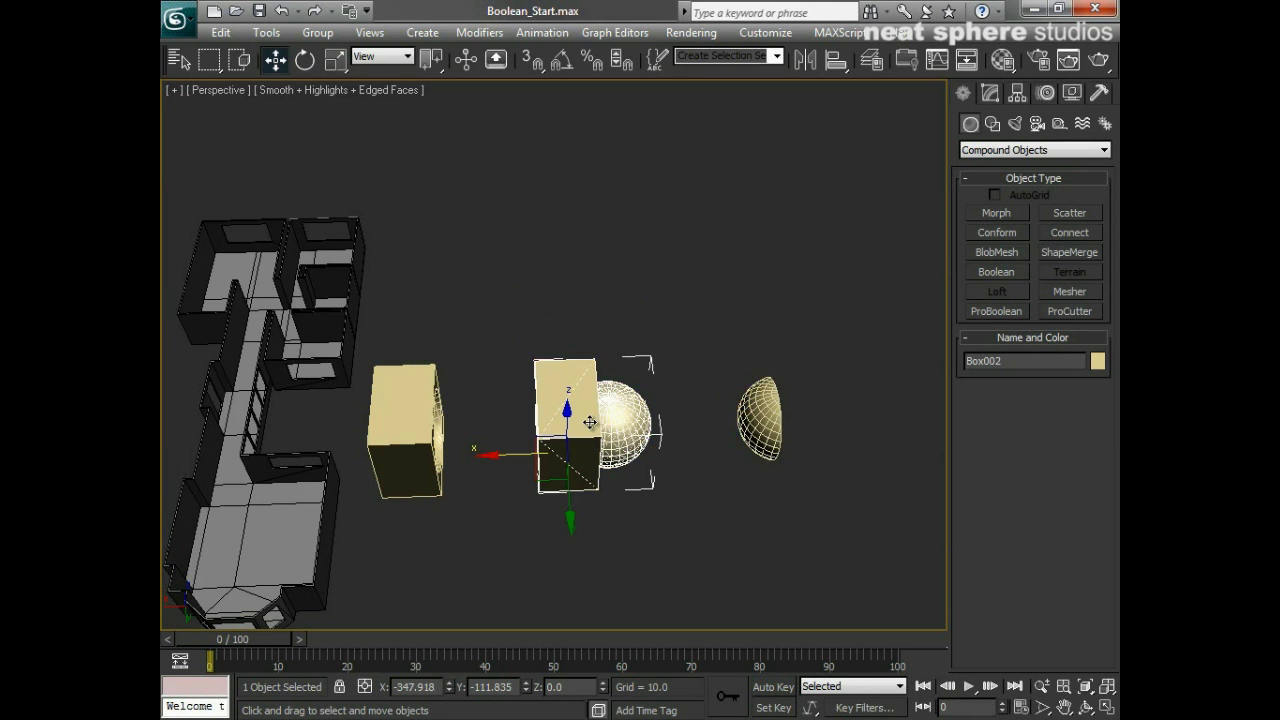
pyautogui.click(1001, 93)
pyautogui.click(966, 169)
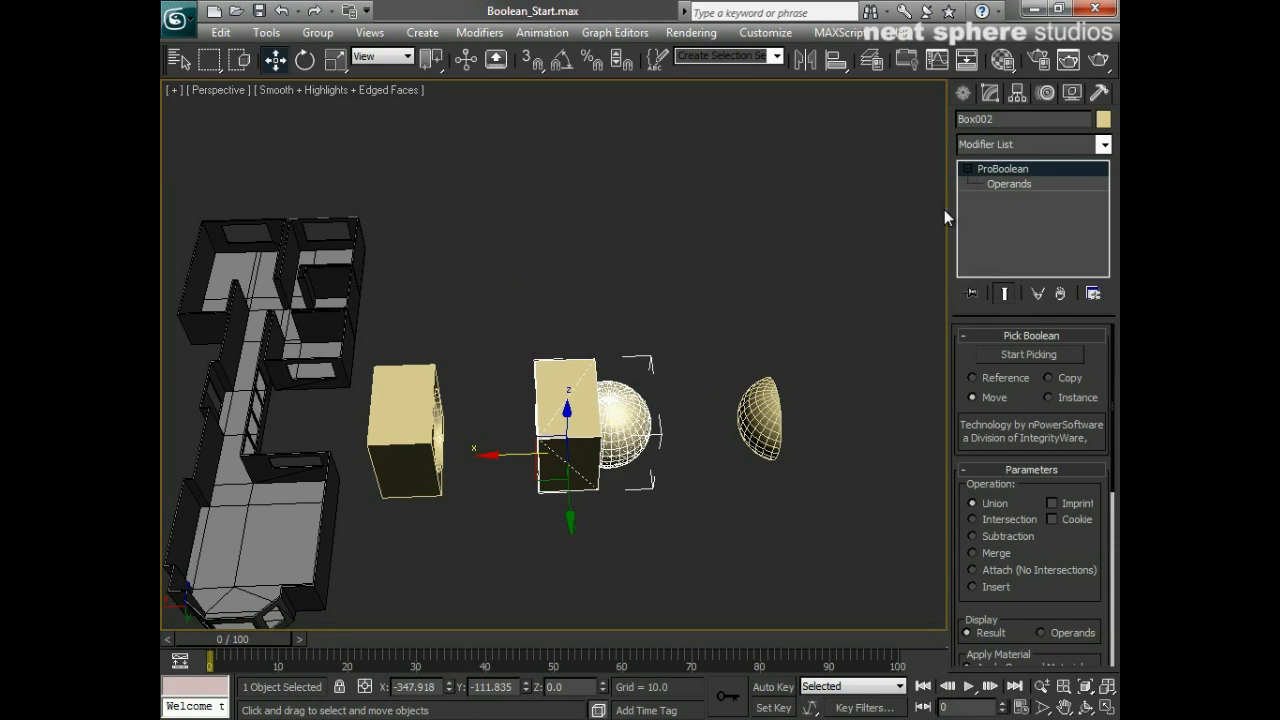
pyautogui.click(1018, 185)
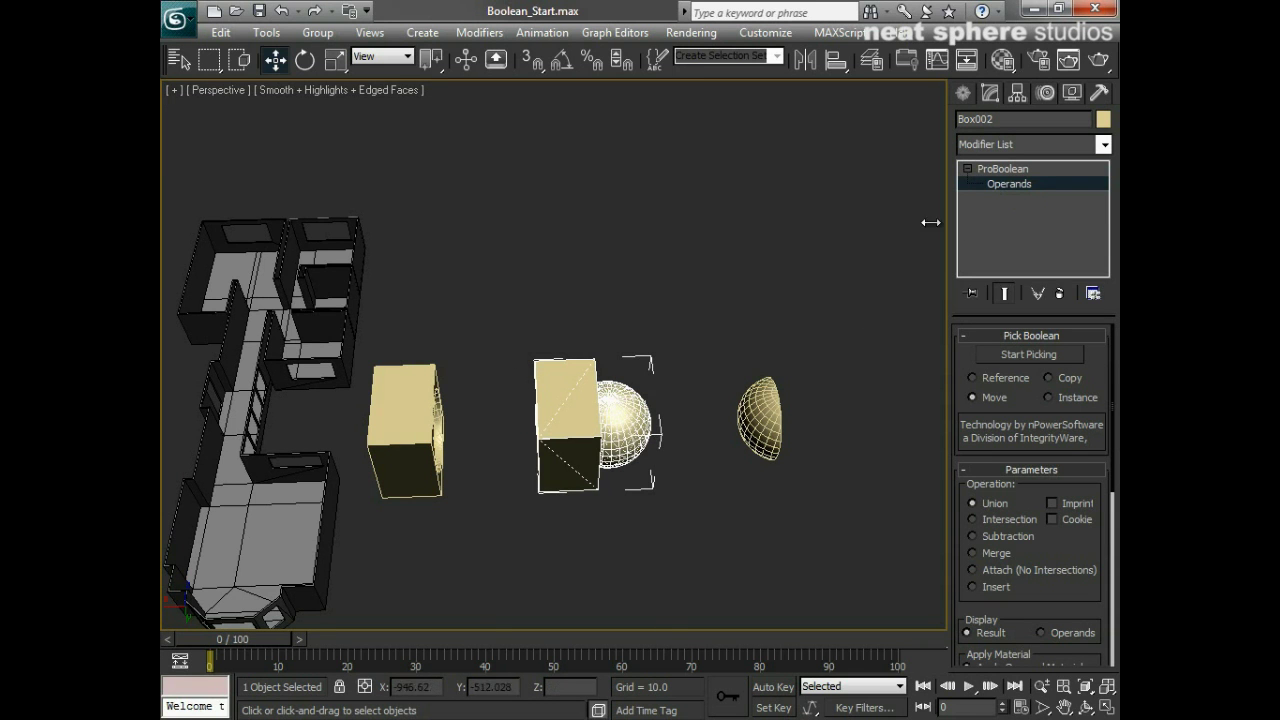
pyautogui.click(1022, 172)
# - Delete the union object and the intersection piece, keeping the subtracted box selected
pyautogui.click(413, 406)
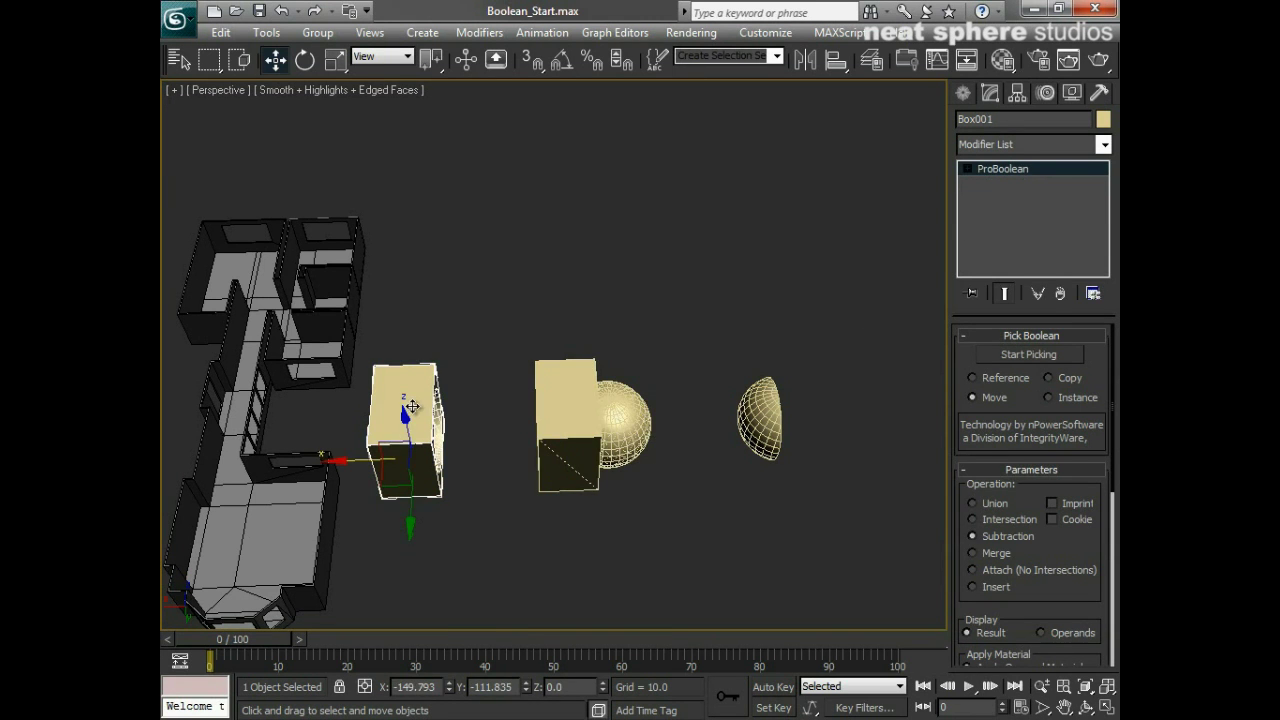
pyautogui.moveTo(860, 329); pyautogui.dragTo(580, 531)
pyautogui.press('Delete')
pyautogui.click(383, 462)
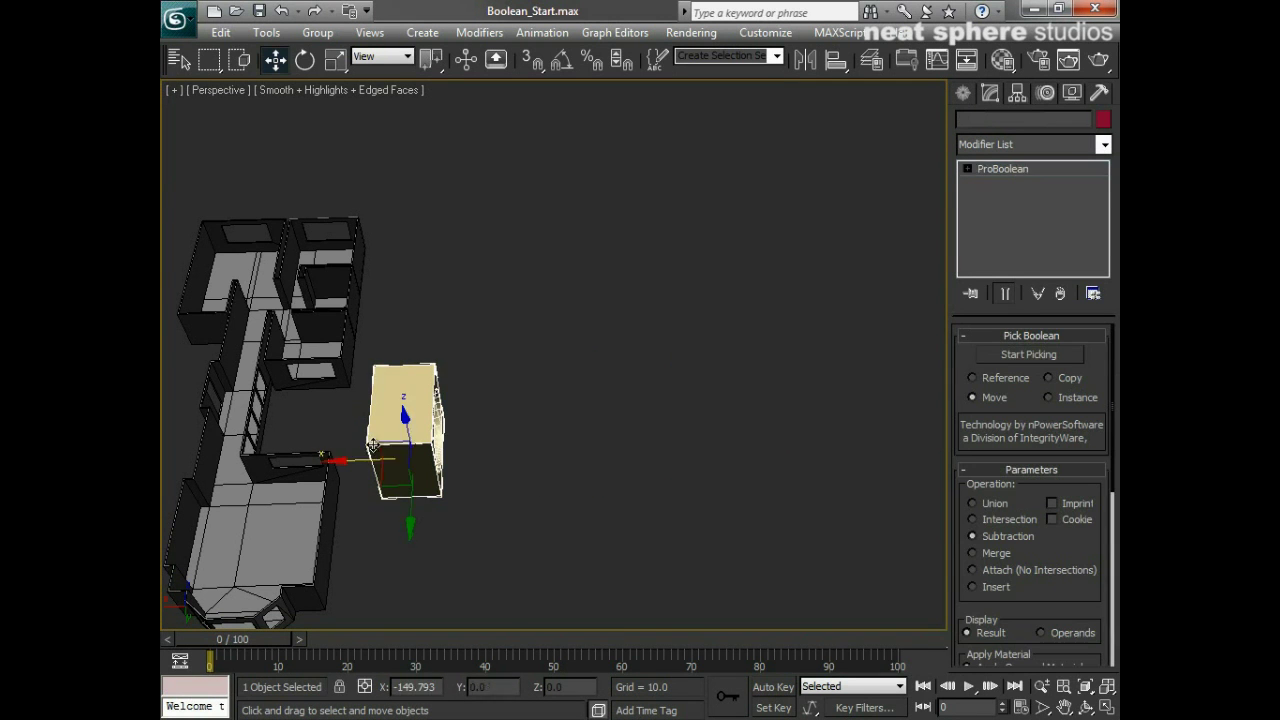
# - Move the subtracted box along X to about -283, away from the apartment
pyautogui.moveTo(362, 456); pyautogui.dragTo(471, 456)
pyautogui.keyDown('alt'); pyautogui.moveTo(471, 456); pyautogui.dragTo(586, 554, button='middle'); pyautogui.keyUp('alt')
pyautogui.hotkey('alt', 'z')
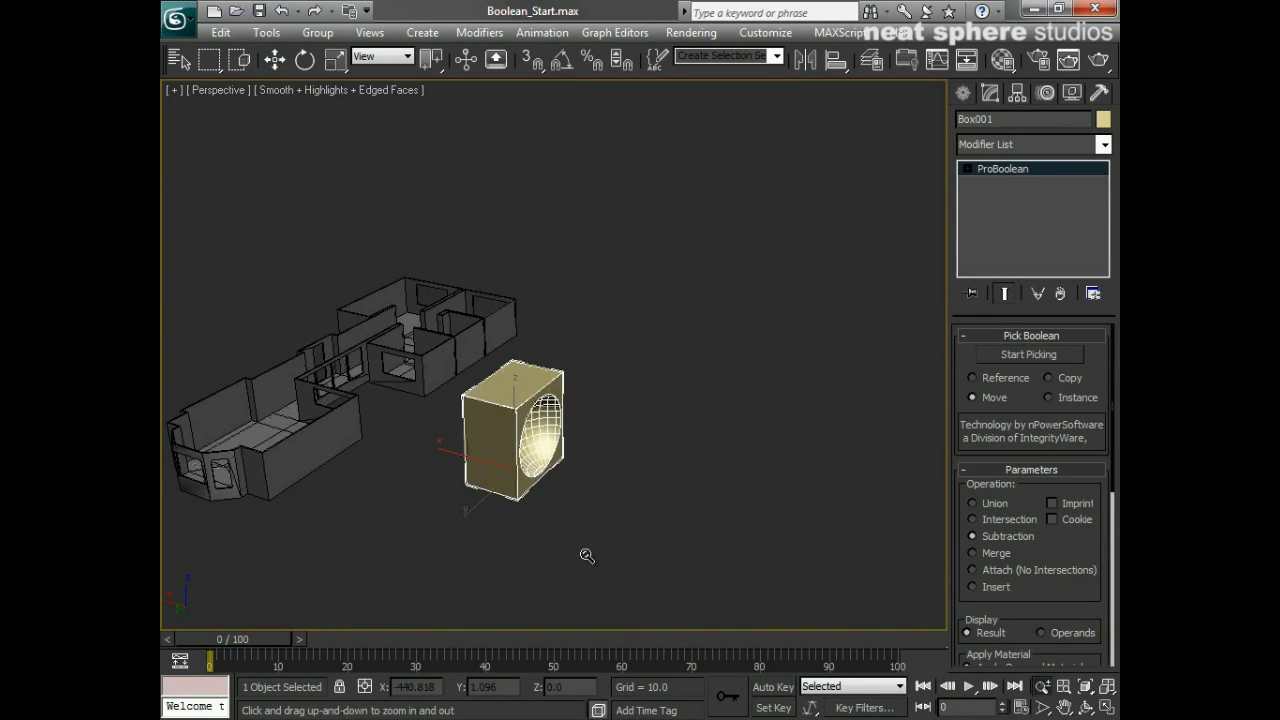
pyautogui.moveTo(586, 554); pyautogui.dragTo(591, 506)
pyautogui.moveTo(591, 512); pyautogui.dragTo(607, 455, button='middle')
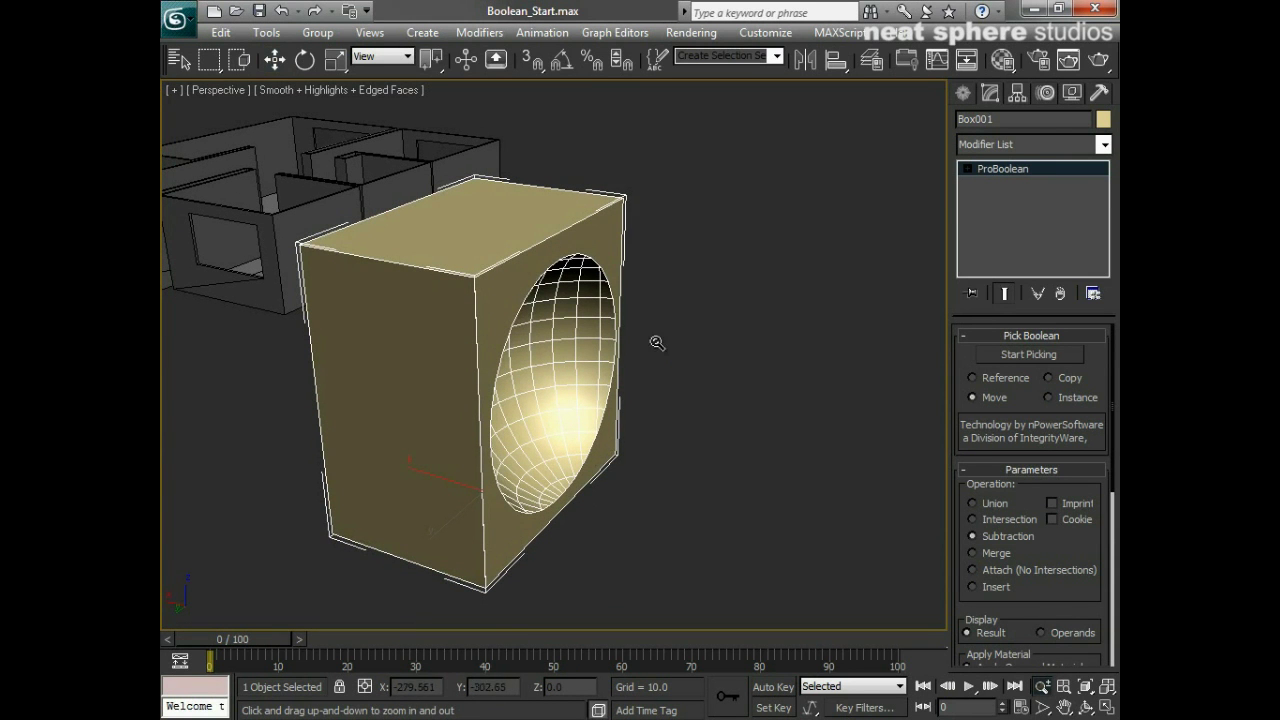
# - Enter the ProBoolean Operands level and move the box operand along X to about -272
pyautogui.click(966, 170)
pyautogui.click(1000, 185)
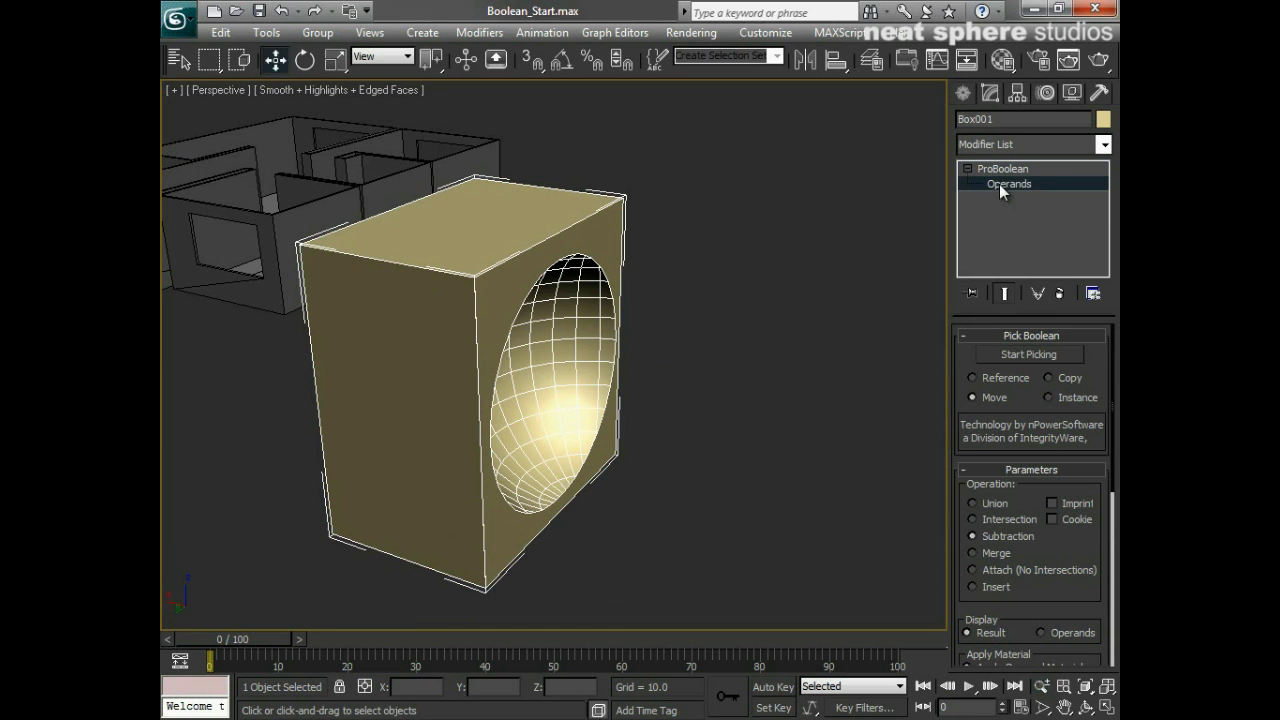
pyautogui.click(577, 431)
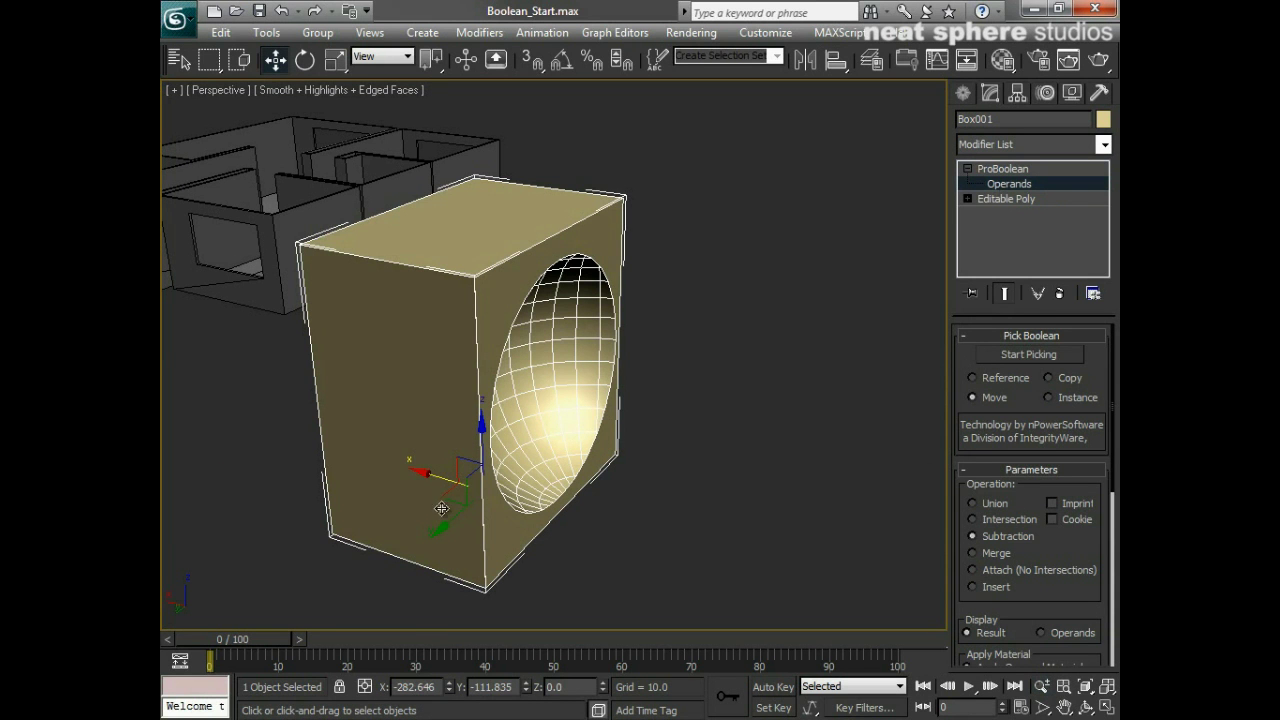
pyautogui.moveTo(435, 473); pyautogui.dragTo(416, 496)
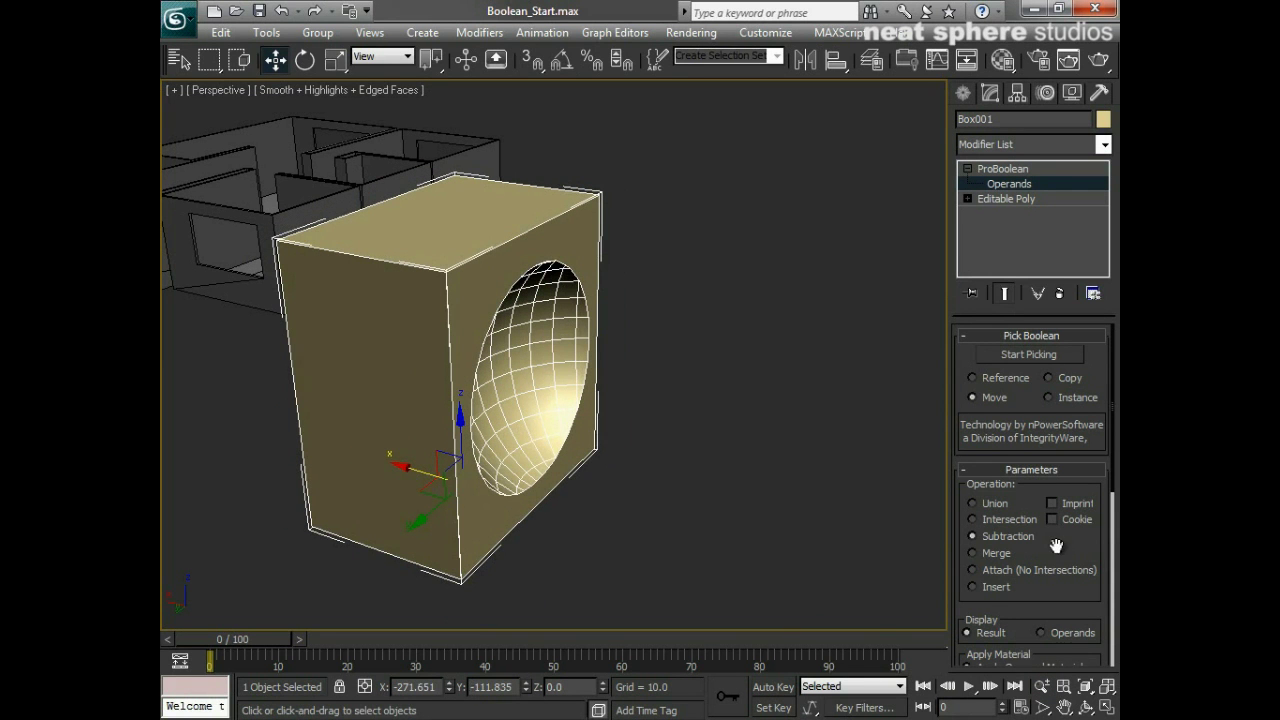
# - Choose the Subtr - Sphere001 operand and move it along X to about -365, clear of the box
pyautogui.scroll(-5, 1057, 543)
pyautogui.scroll(-1, 1045, 465)
pyautogui.click(1033, 477)
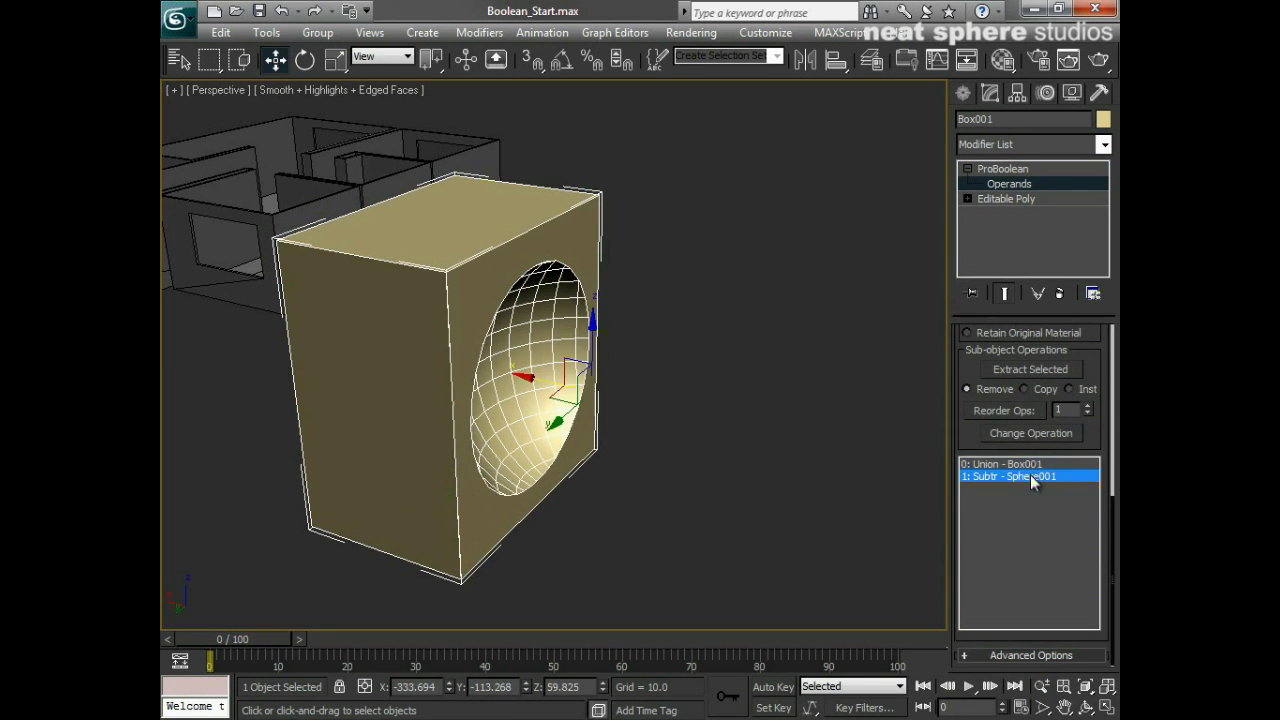
pyautogui.keyDown('alt'); pyautogui.moveTo(679, 508); pyautogui.dragTo(638, 507, button='middle'); pyautogui.keyUp('alt')
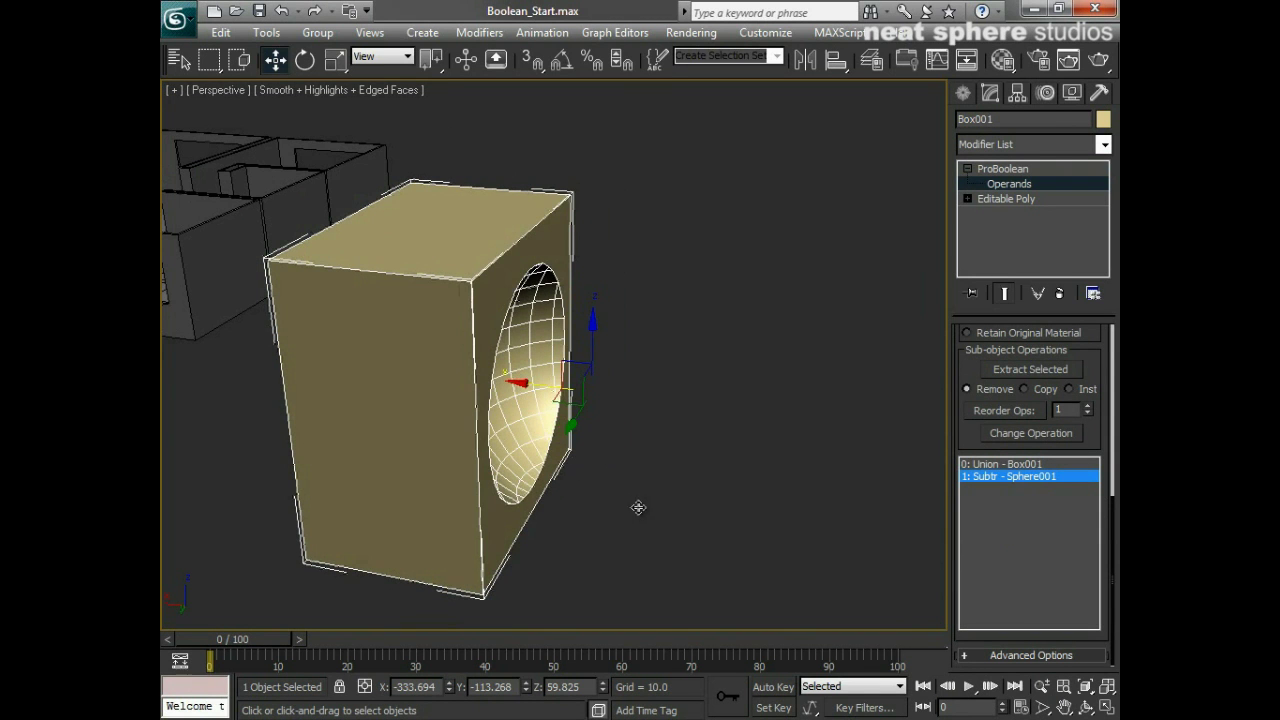
pyautogui.moveTo(543, 388); pyautogui.dragTo(620, 420)
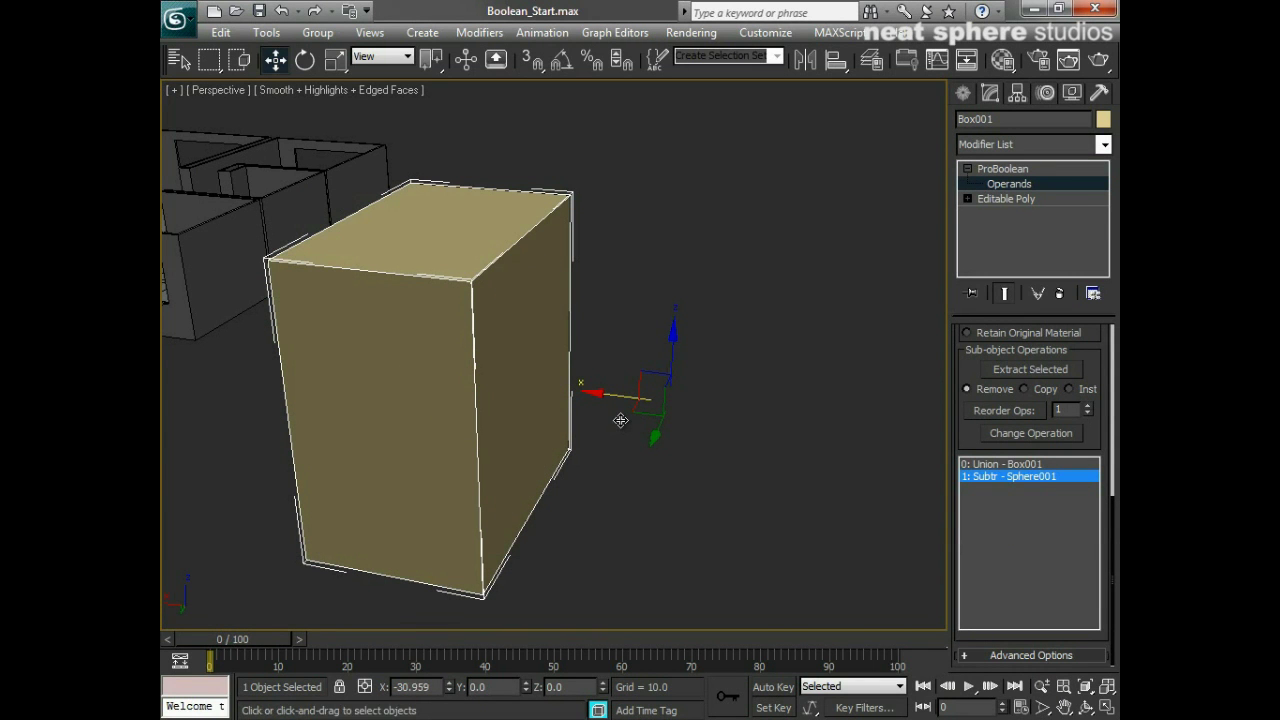
# - Animate the sphere operand with Auto Key, moving it through the box to about -170 in X at frame 50
pyautogui.click(774, 687)
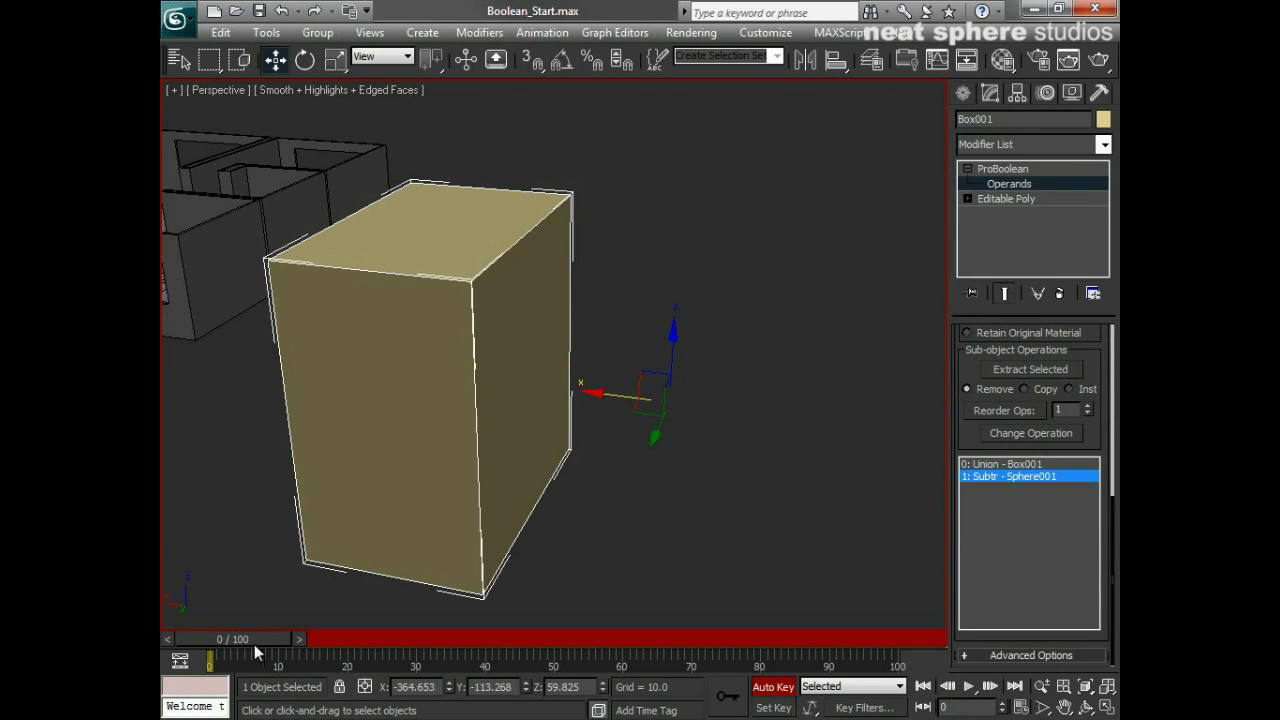
pyautogui.moveTo(812, 708); pyautogui.dragTo(812, 590)
pyautogui.moveTo(259, 639); pyautogui.dragTo(586, 646)
pyautogui.press('w')
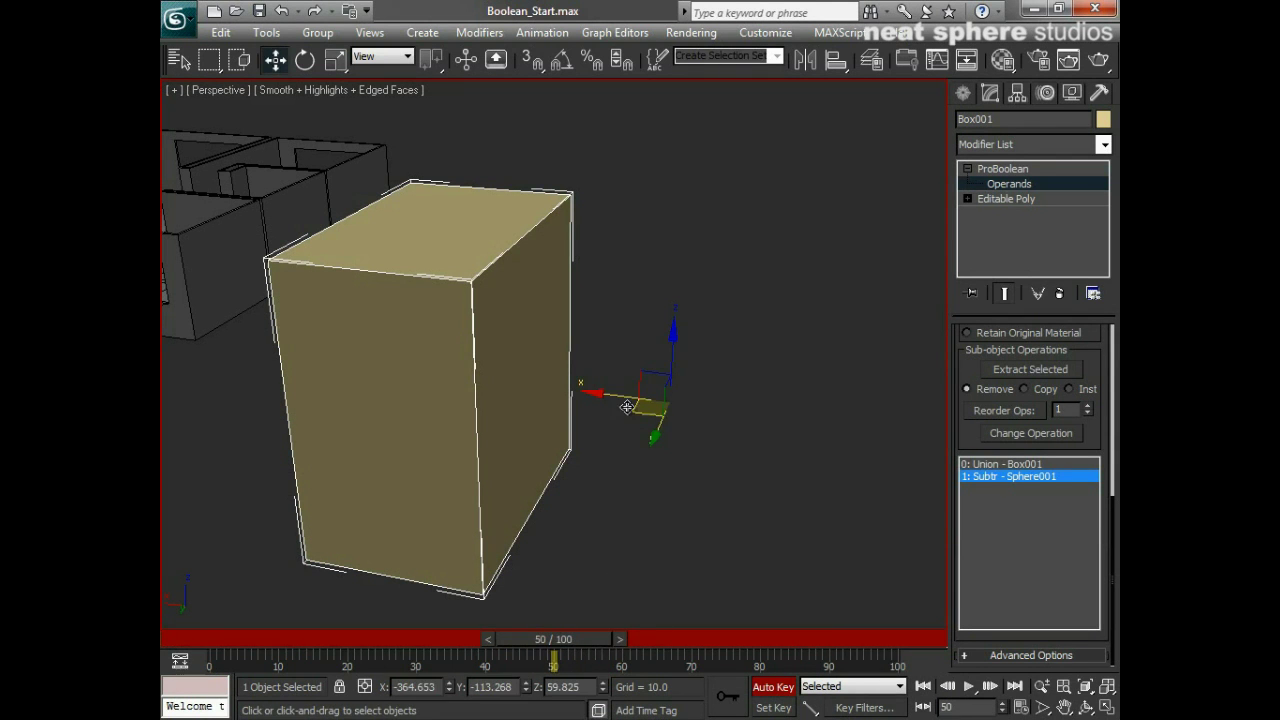
pyautogui.moveTo(627, 402); pyautogui.dragTo(211, 394)
pyautogui.keyDown('alt'); pyautogui.moveTo(211, 394); pyautogui.dragTo(386, 425, button='middle'); pyautogui.keyUp('alt')
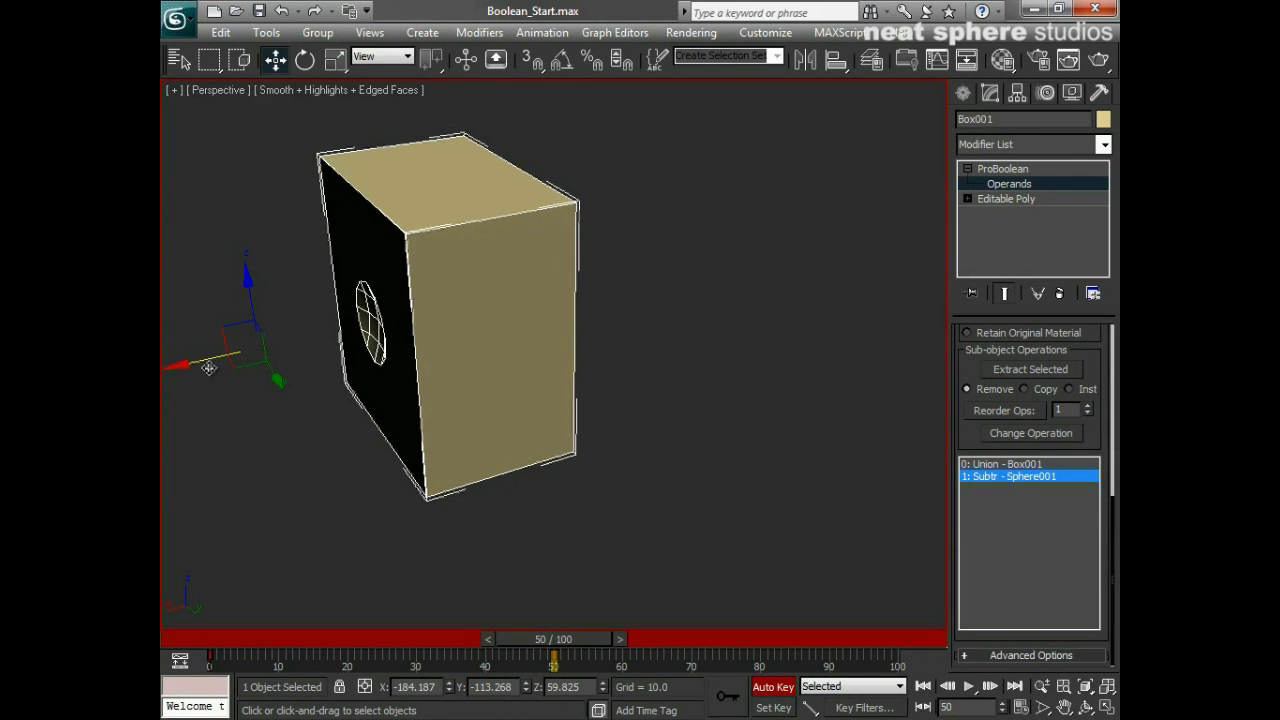
pyautogui.moveTo(208, 368); pyautogui.dragTo(174, 372)
pyautogui.click(773, 686)
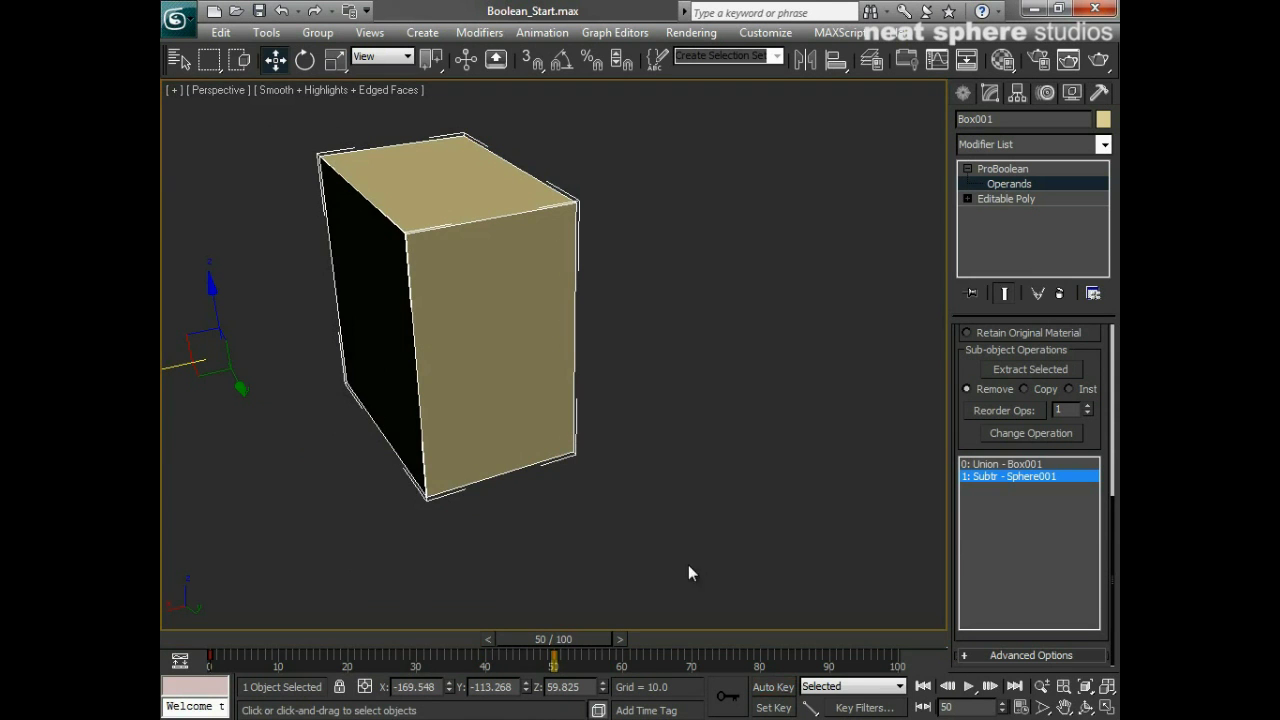
# - Scrub the timeline between frame 50 and frame 12, examining the animated spherical cut through the box from both sides
pyautogui.keyDown('alt'); pyautogui.moveTo(688, 566); pyautogui.dragTo(557, 457, button='middle'); pyautogui.keyUp('alt')
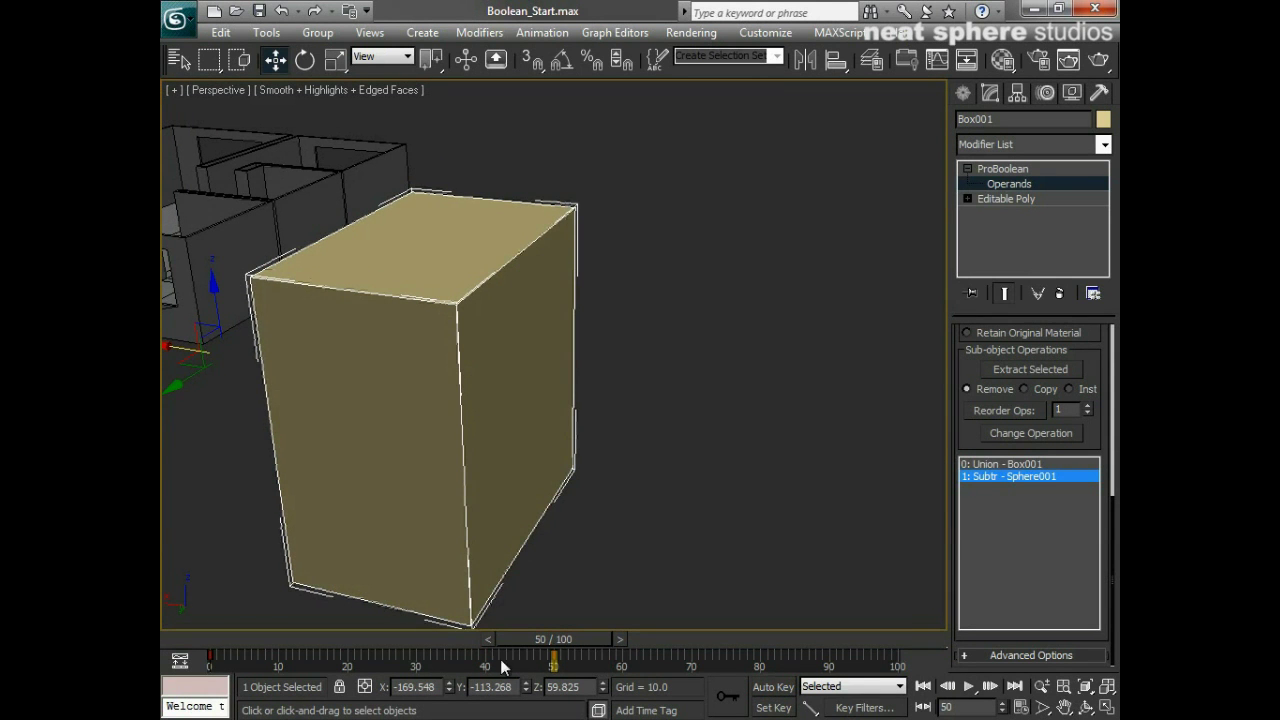
pyautogui.moveTo(593, 640); pyautogui.dragTo(406, 650)
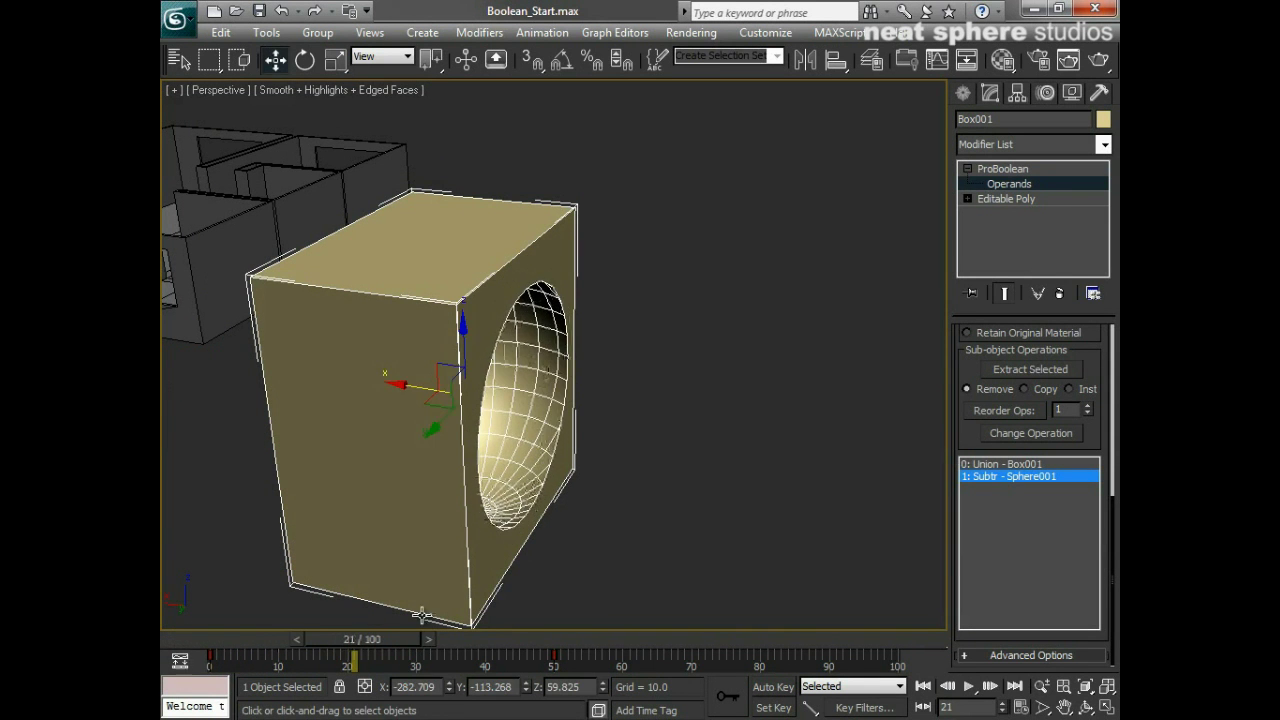
pyautogui.keyDown('alt'); pyautogui.moveTo(431, 544); pyautogui.dragTo(559, 547, button='middle'); pyautogui.keyUp('alt')
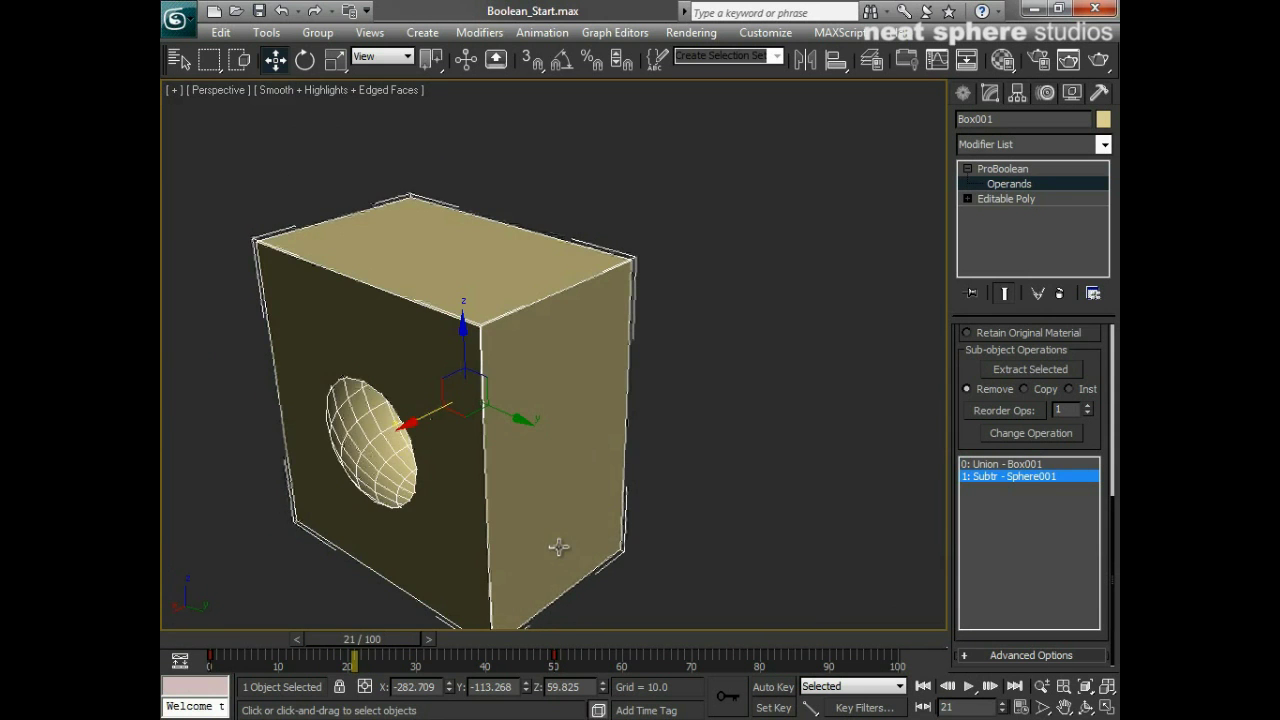
pyautogui.moveTo(400, 636); pyautogui.dragTo(578, 637)
pyautogui.press('w')
pyautogui.hotkey('alt', 'z')
pyautogui.moveTo(580, 457); pyautogui.dragTo(630, 490)
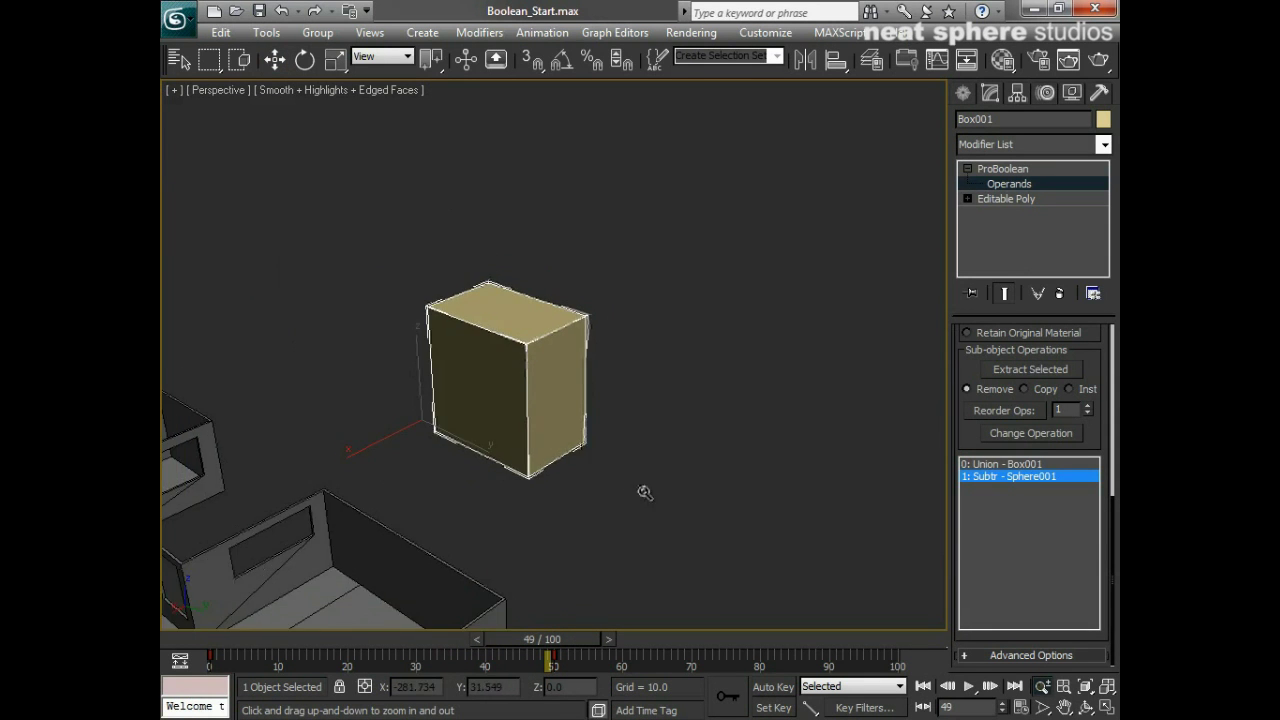
pyautogui.keyDown('alt'); pyautogui.moveTo(646, 491); pyautogui.dragTo(517, 496, button='middle'); pyautogui.keyUp('alt')
pyautogui.moveTo(517, 497); pyautogui.dragTo(481, 488)
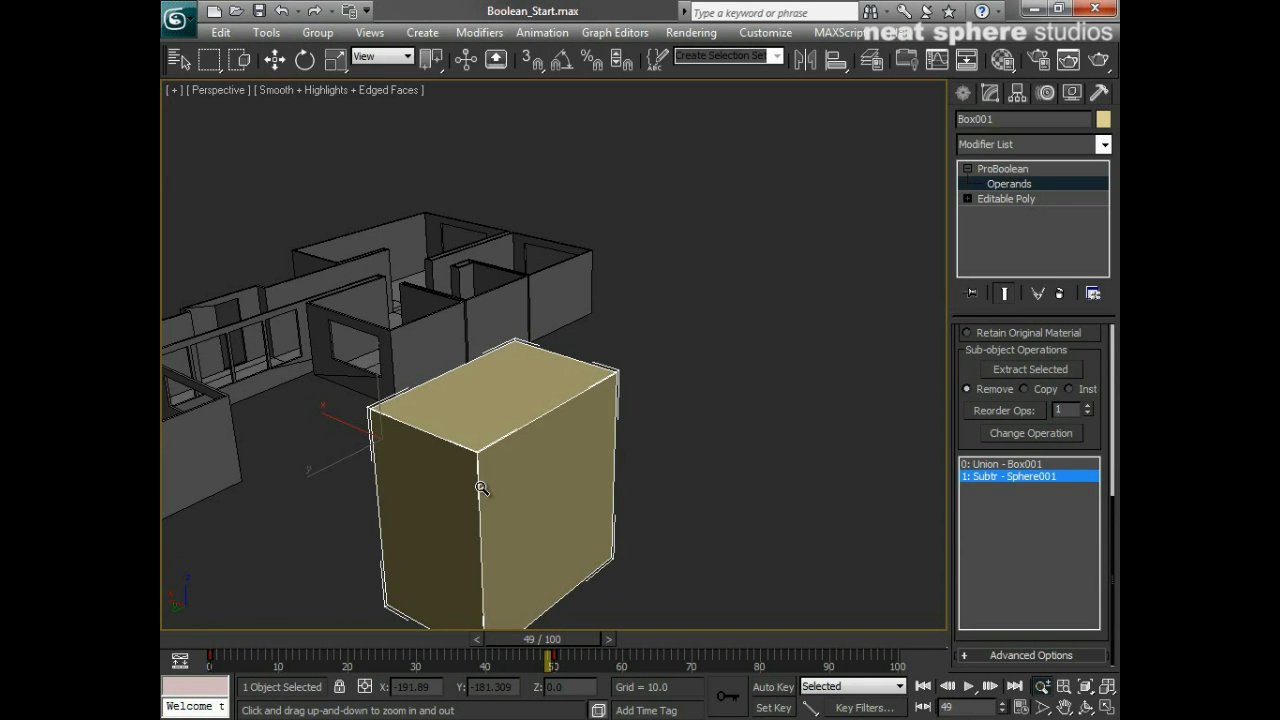
pyautogui.moveTo(481, 487); pyautogui.dragTo(562, 436, button='middle')
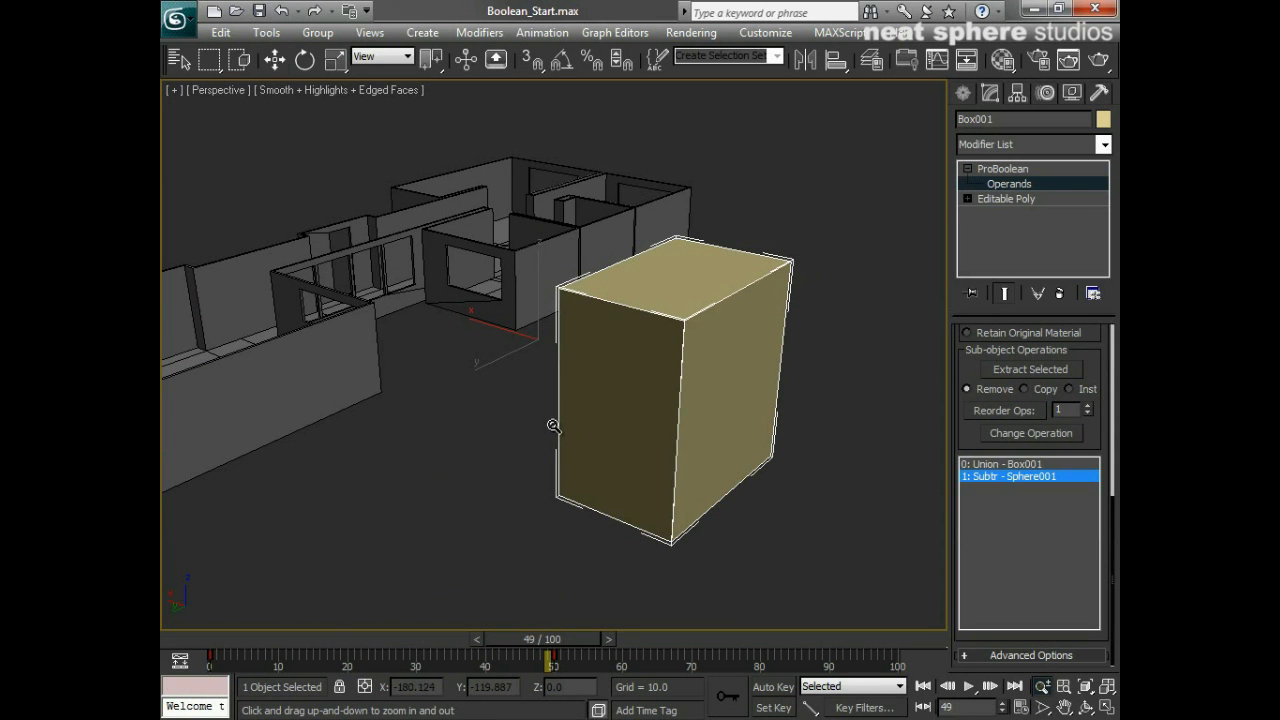
pyautogui.press('w')
pyautogui.moveTo(534, 641); pyautogui.dragTo(297, 640)
# - Examine the apartment's window and door openings from several sides, with the subtracted box in view at the end
pyautogui.moveTo(436, 423); pyautogui.dragTo(617, 426, button='middle')
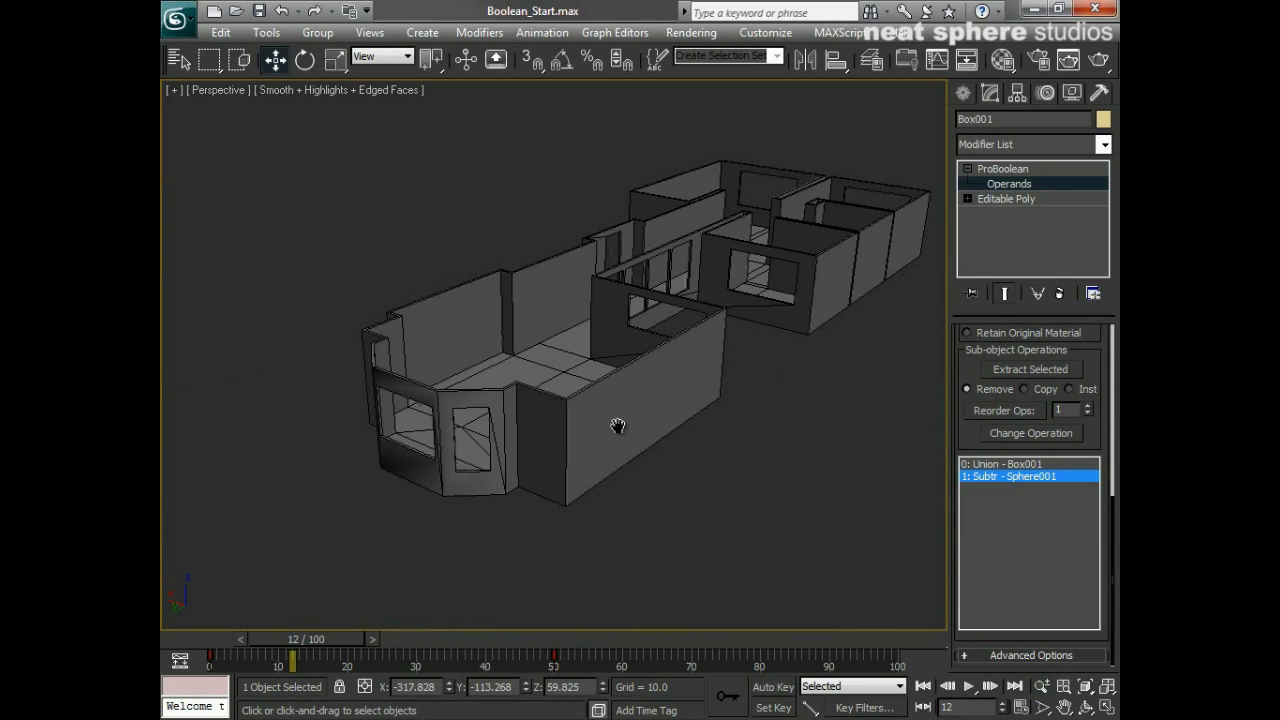
pyautogui.keyDown('alt'); pyautogui.moveTo(535, 416); pyautogui.dragTo(597, 414, button='middle'); pyautogui.keyUp('alt')
pyautogui.hotkey('alt', 'z')
pyautogui.moveTo(665, 496); pyautogui.dragTo(678, 423, button='middle')
pyautogui.scroll(1, 674, 418)
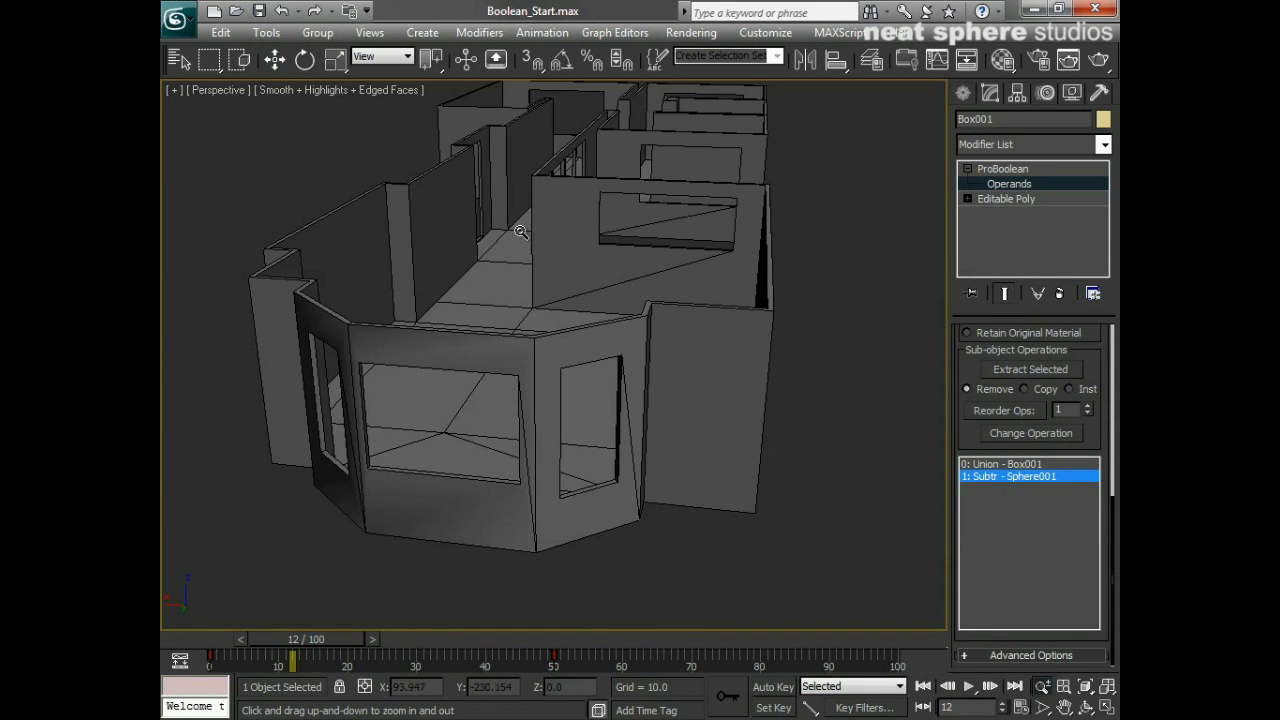
pyautogui.keyDown('alt'); pyautogui.moveTo(628, 226); pyautogui.dragTo(620, 355, button='middle'); pyautogui.keyUp('alt')
pyautogui.scroll(-3, 647, 335)
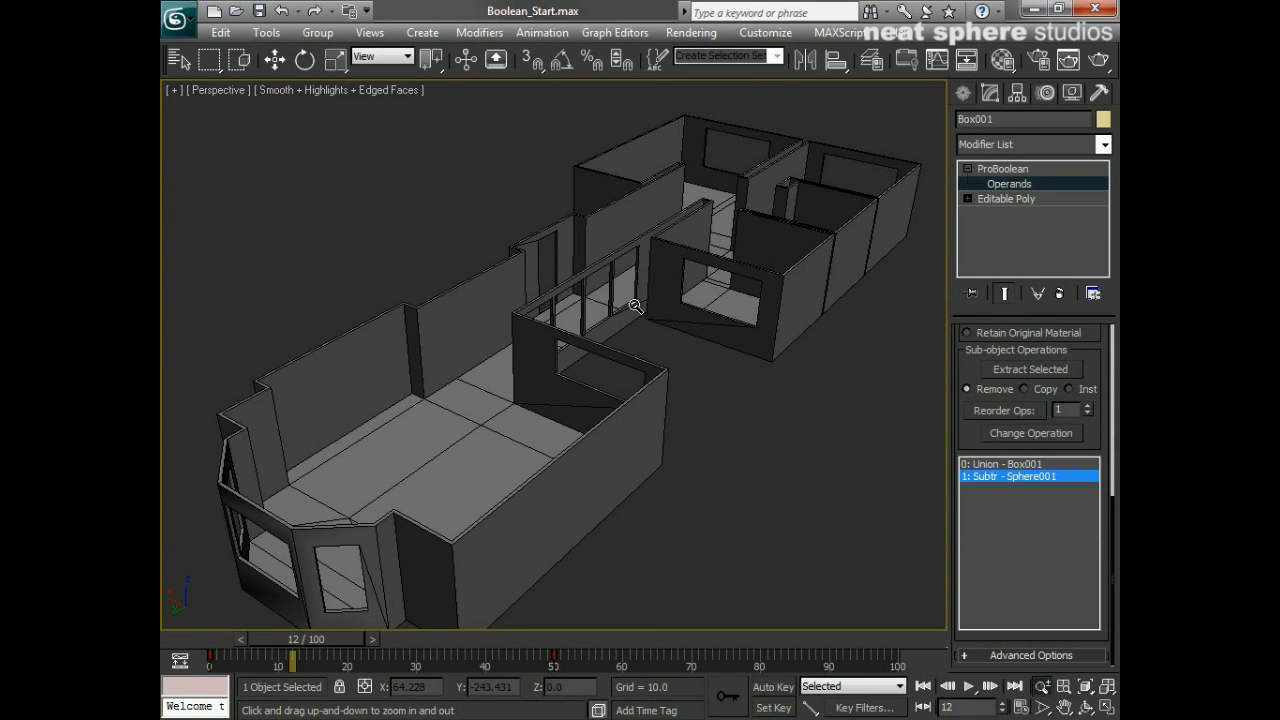
pyautogui.moveTo(635, 305); pyautogui.dragTo(690, 402)
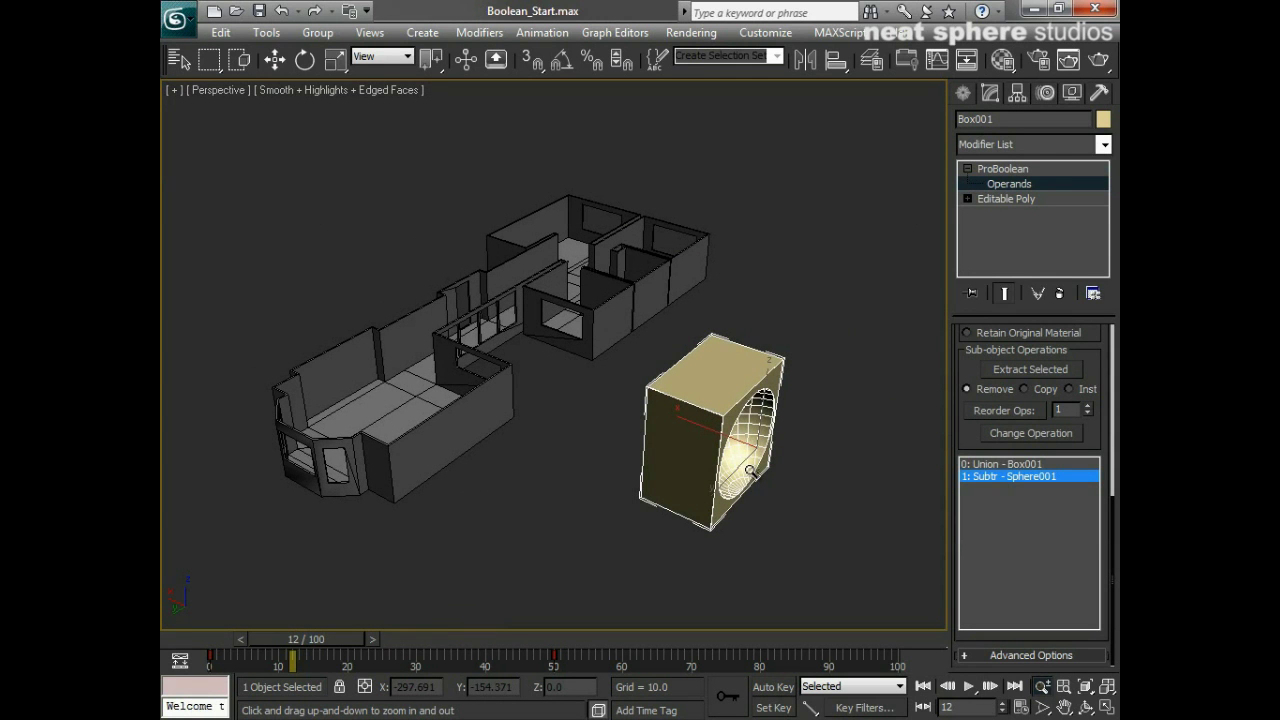